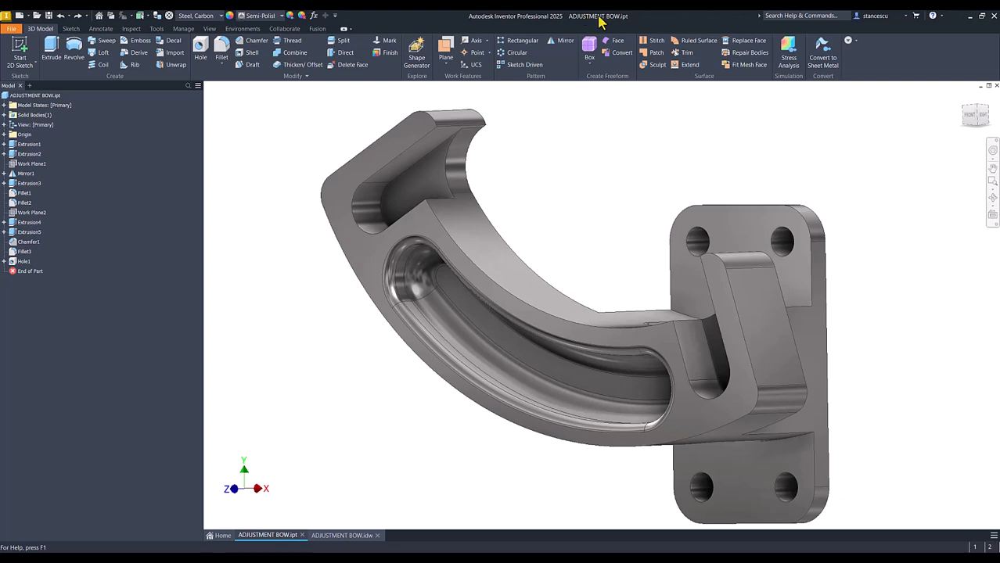
- Create a new part from the metric Standard (mm).ipt template and start a 2D sketch on the XY plane
{"action": "left_click", "coordinate": [329, 536]}
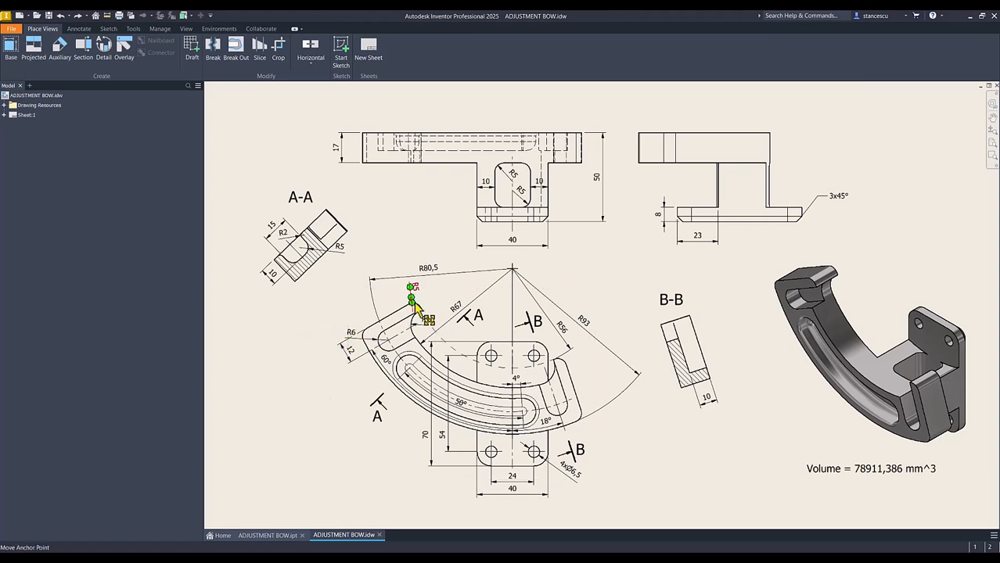
{"action": "left_click", "coordinate": [19, 16]}
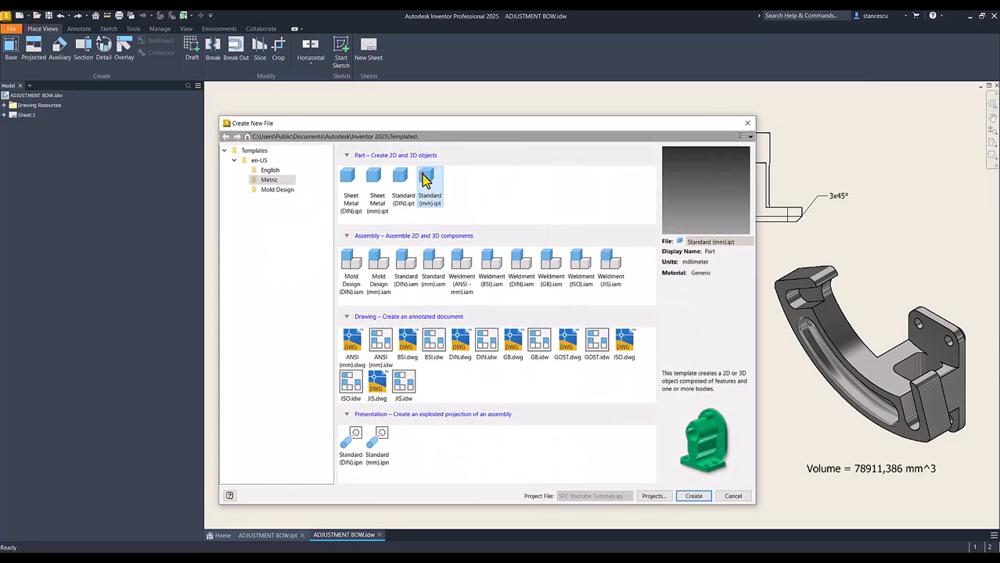
{"action": "double_click", "coordinate": [425, 179]}
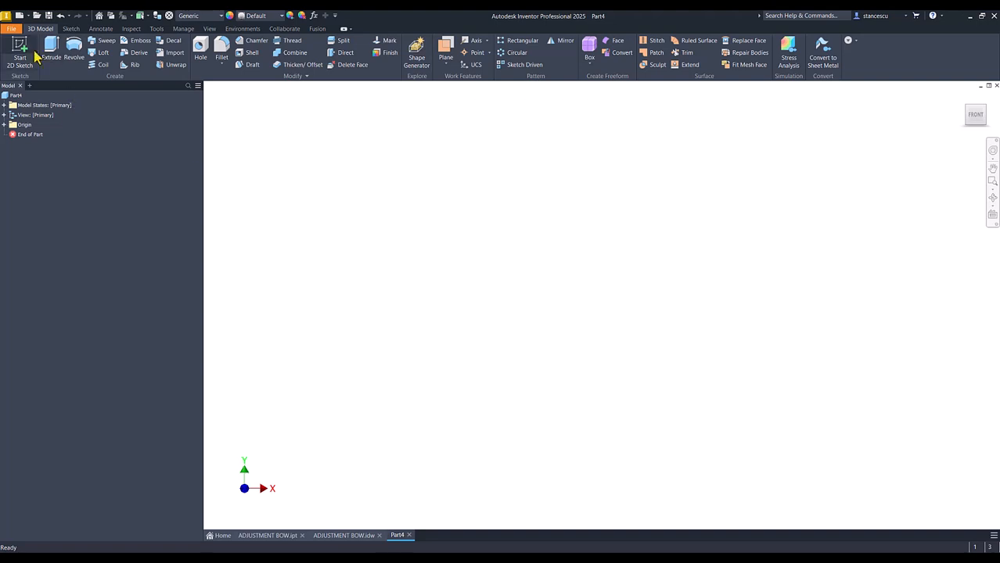
{"action": "left_click", "coordinate": [21, 53]}
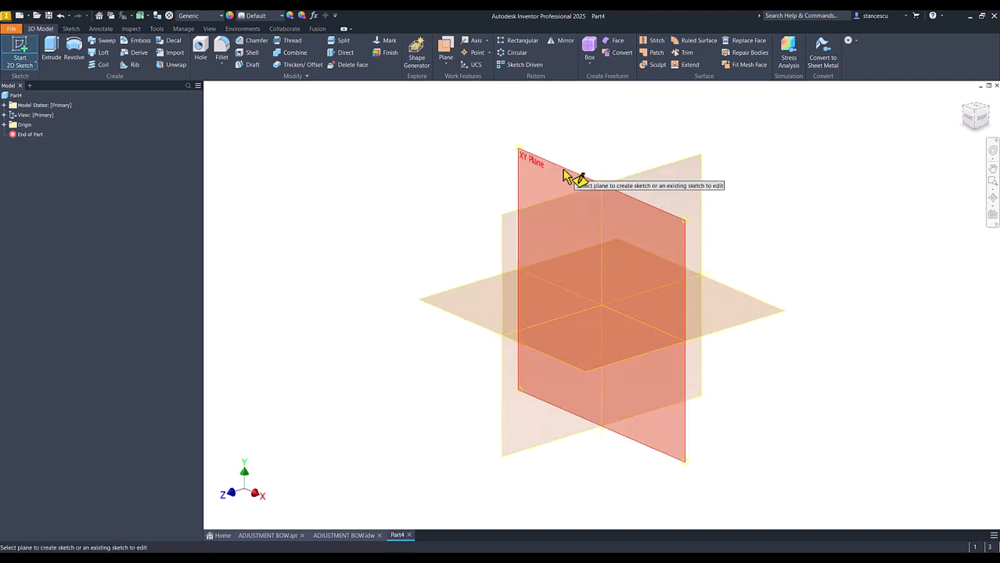
{"action": "left_click", "coordinate": [564, 173]}
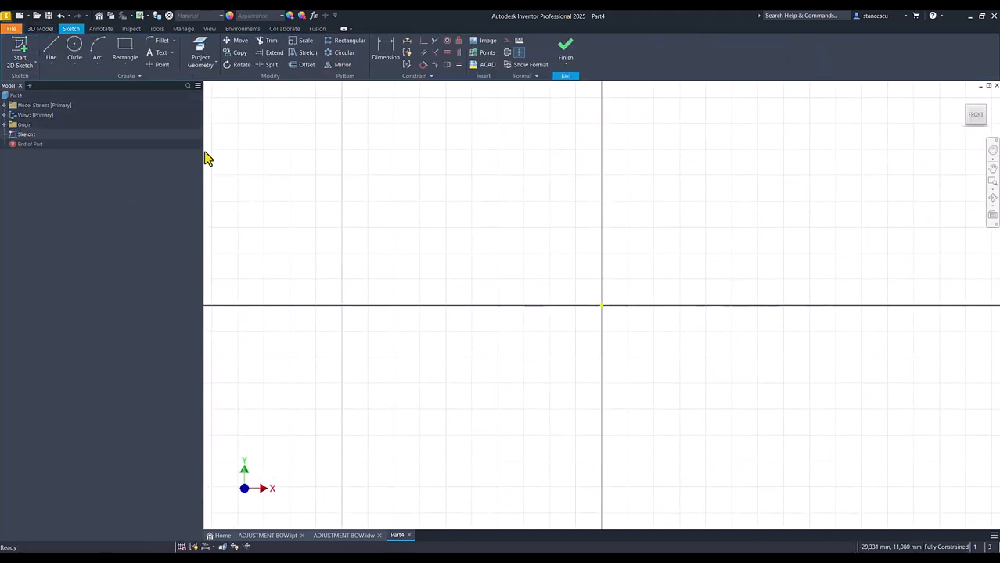
- Draw three concentric circles centred on the origin with radii of 93, 67 and 56 mm
{"action": "left_click", "coordinate": [73, 49]}
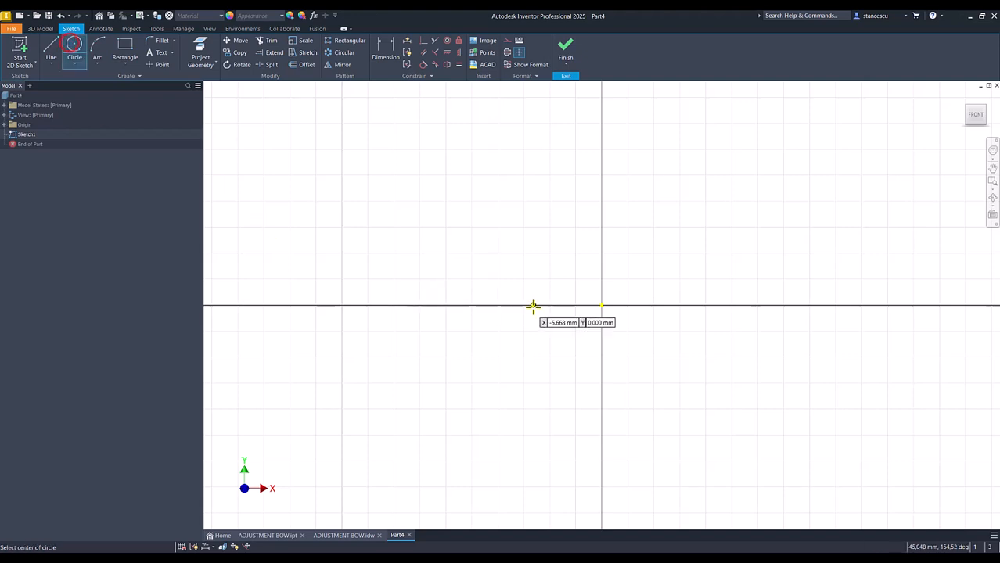
{"action": "left_click", "coordinate": [602, 306]}
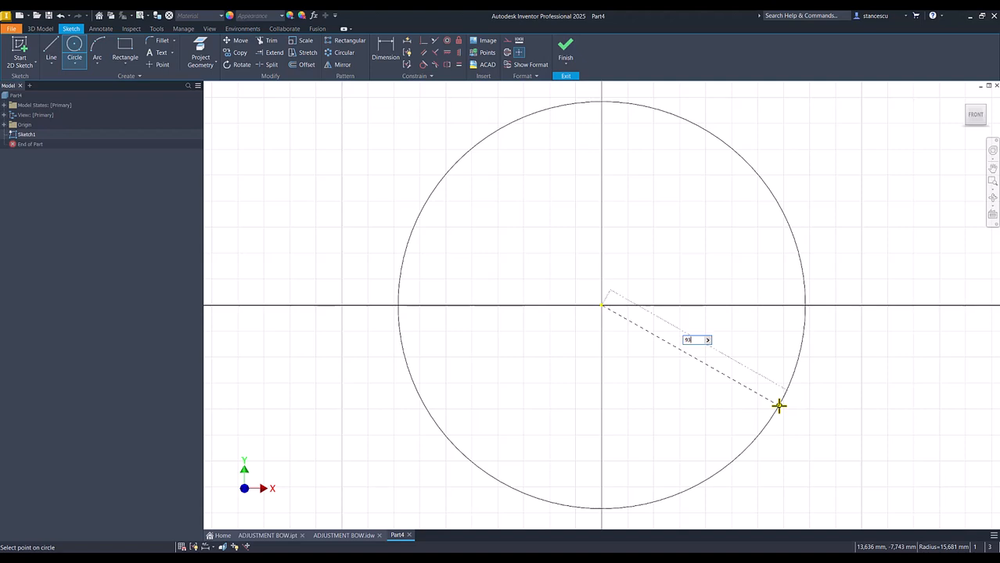
{"action": "key", "text": "Return"}
{"action": "key", "text": "Num_Lock"}
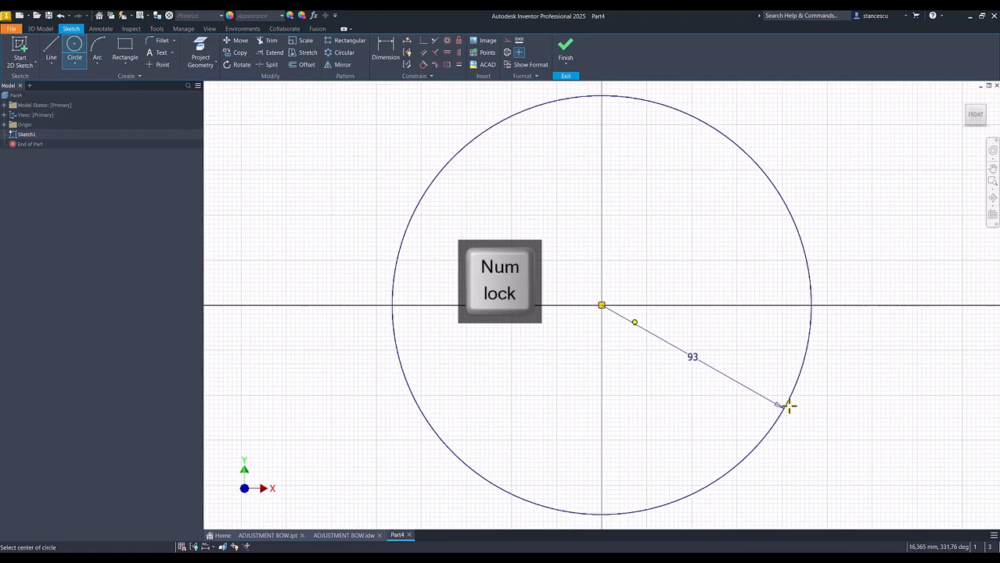
{"action": "left_click", "coordinate": [601, 305]}
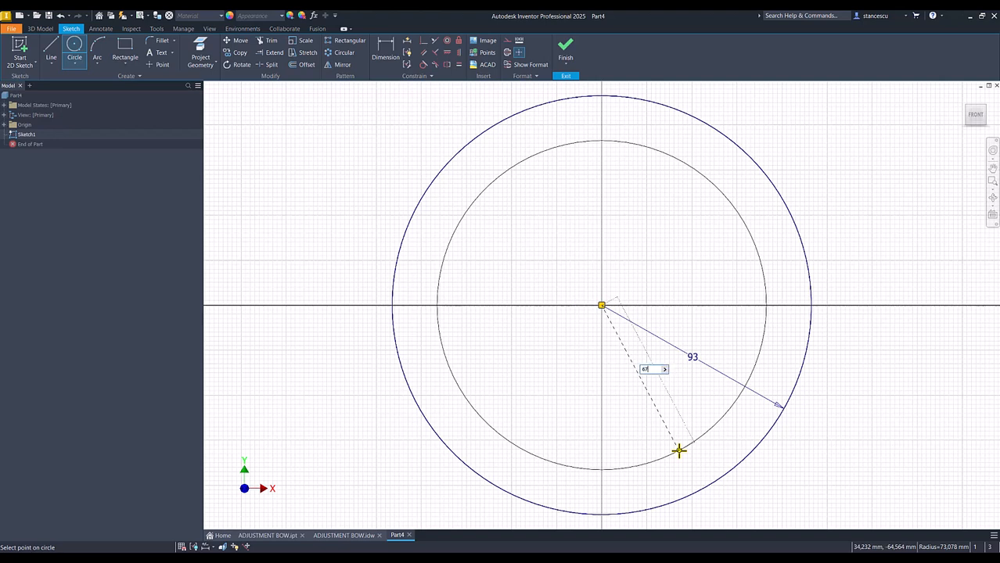
{"action": "key", "text": "Return"}
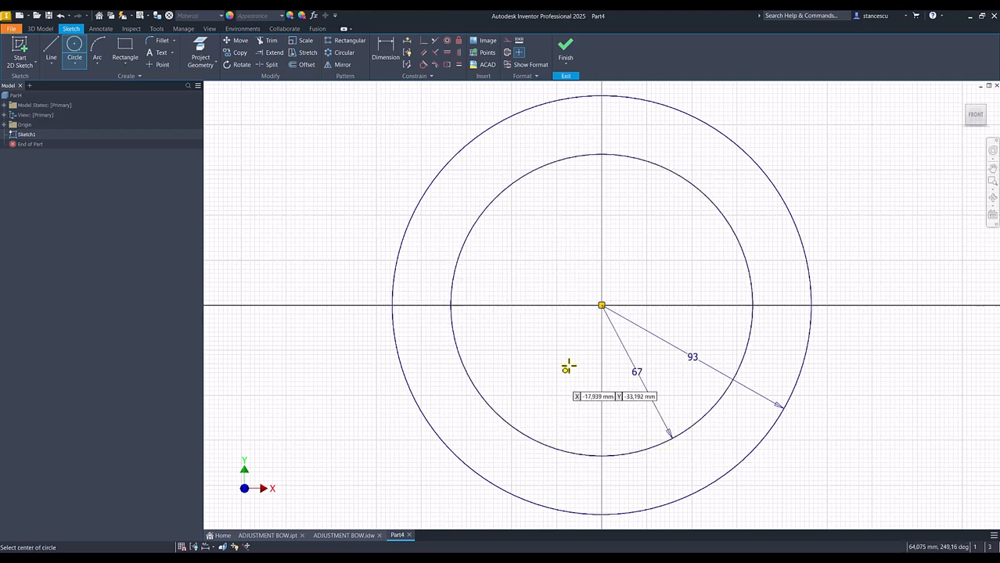
{"action": "left_click", "coordinate": [601, 305]}
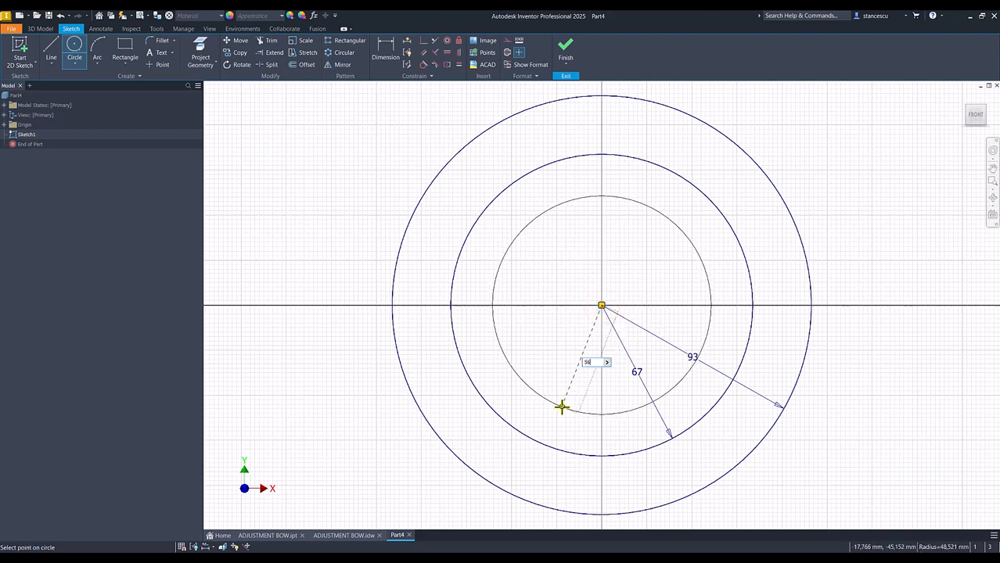
{"action": "key", "text": "Return"}
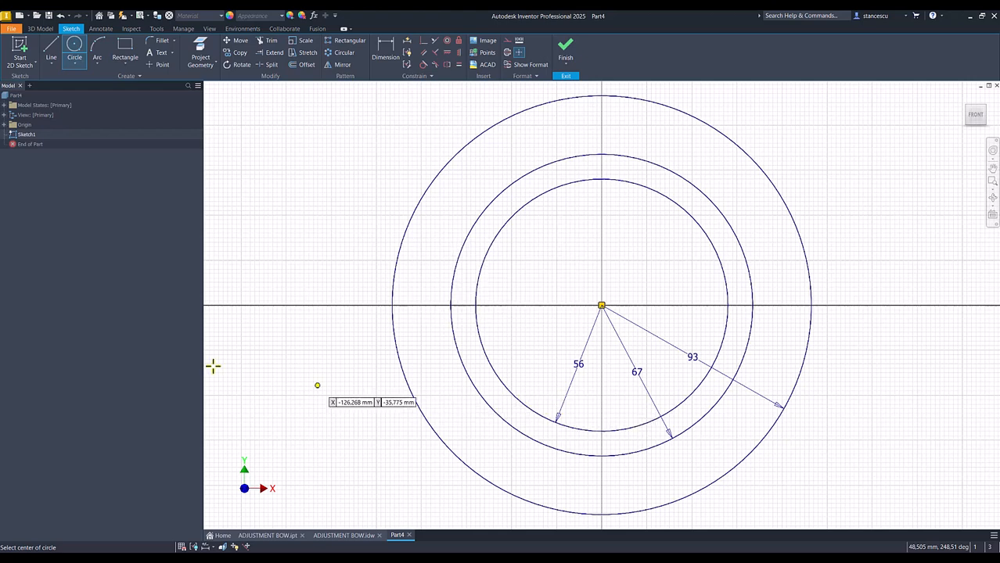
- Draw two lines joining the origin to the R93 circle, one toward its lower left and one ending at about X 30, Y -88 mm
{"action": "left_click", "coordinate": [51, 47]}
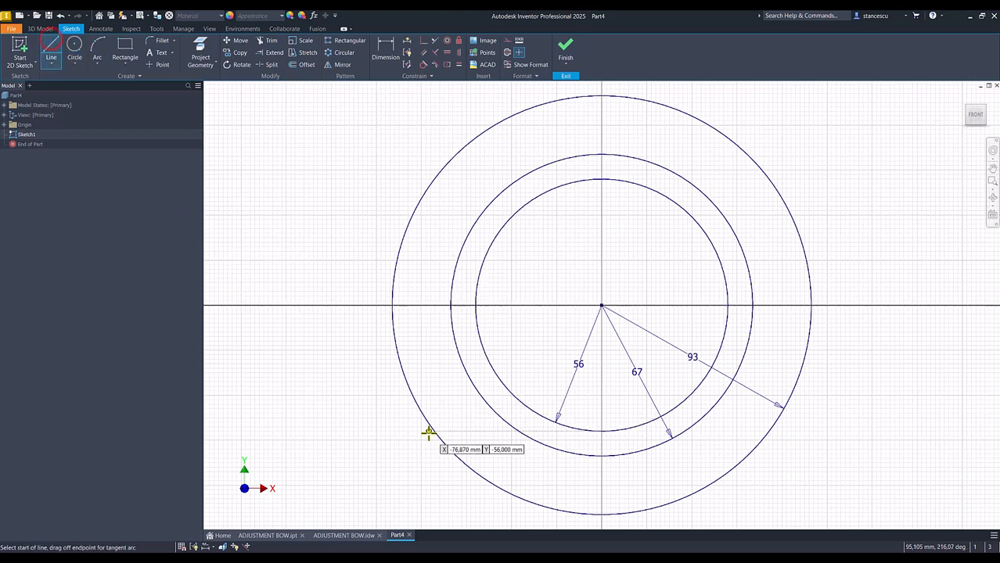
{"action": "left_click", "coordinate": [446, 444]}
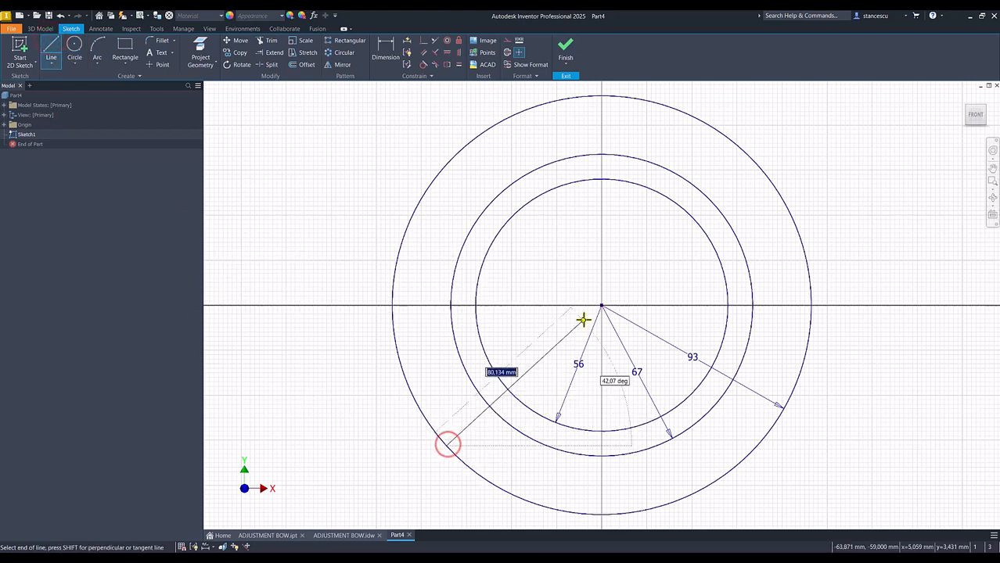
{"action": "left_click", "coordinate": [601, 305]}
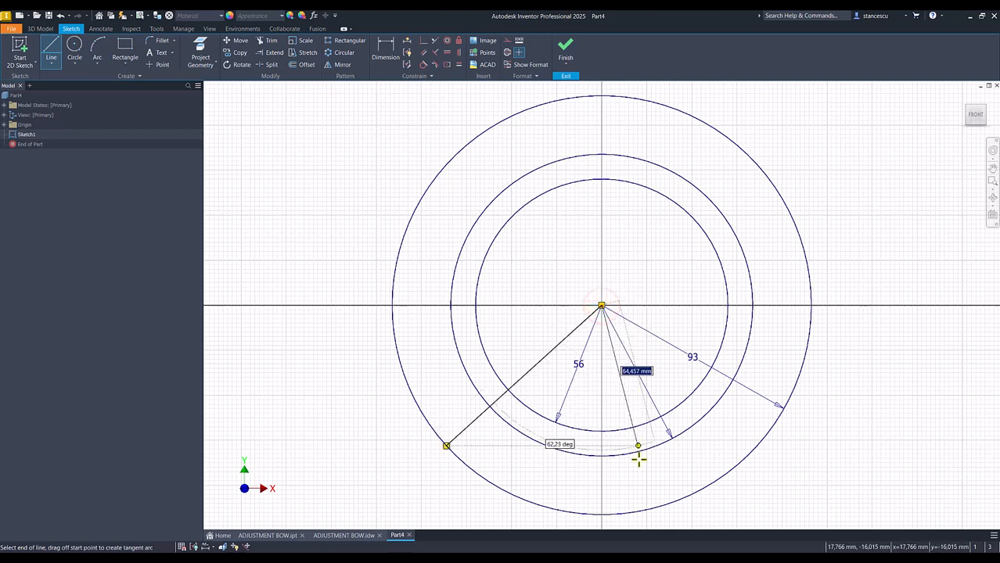
{"action": "double_click", "coordinate": [670, 502]}
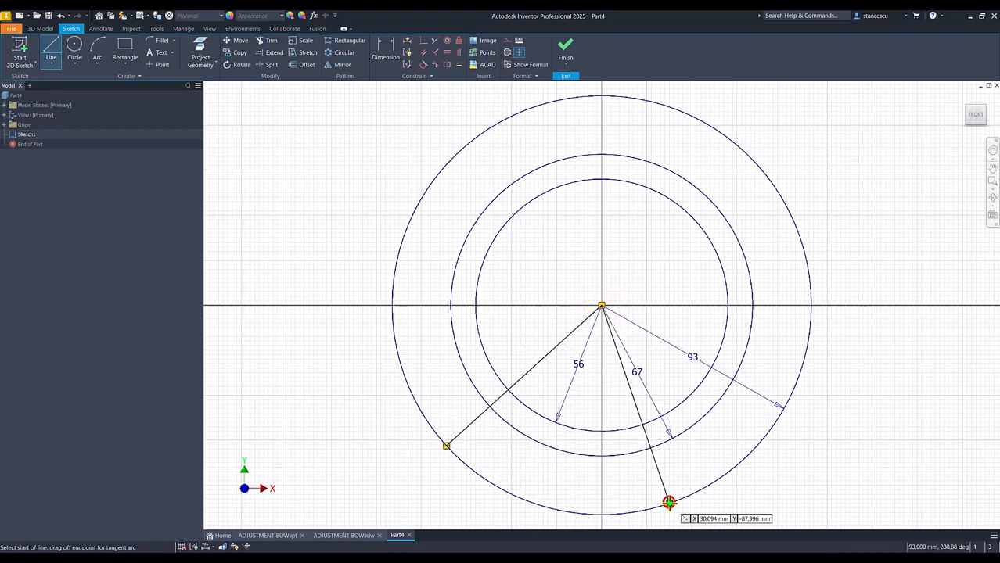
- Draw a line from the R93 to the R56 circle parallel to and outside each radial line, about 20 mm away at left and 26 mm at right
{"action": "left_click", "coordinate": [419, 408]}
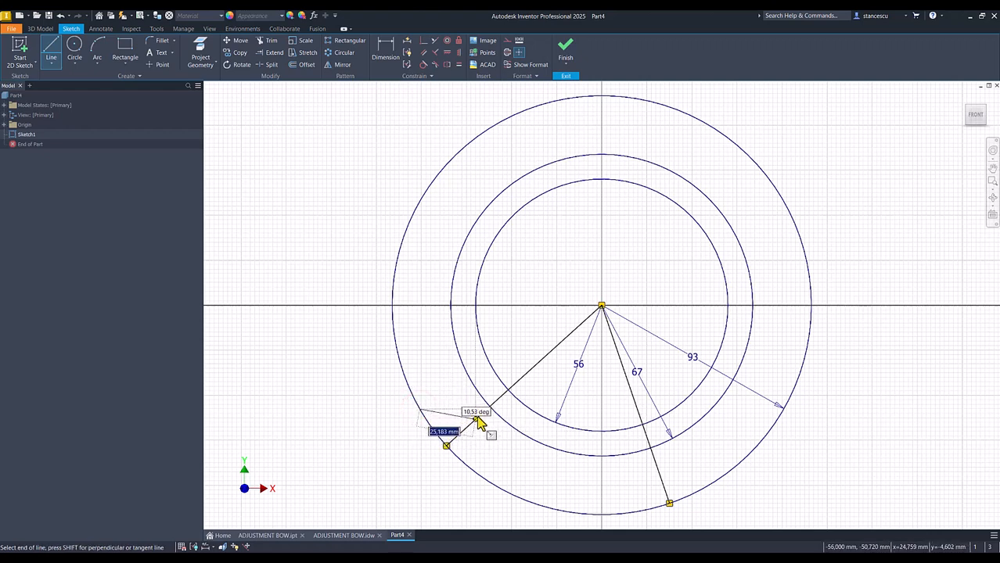
{"action": "double_click", "coordinate": [484, 350]}
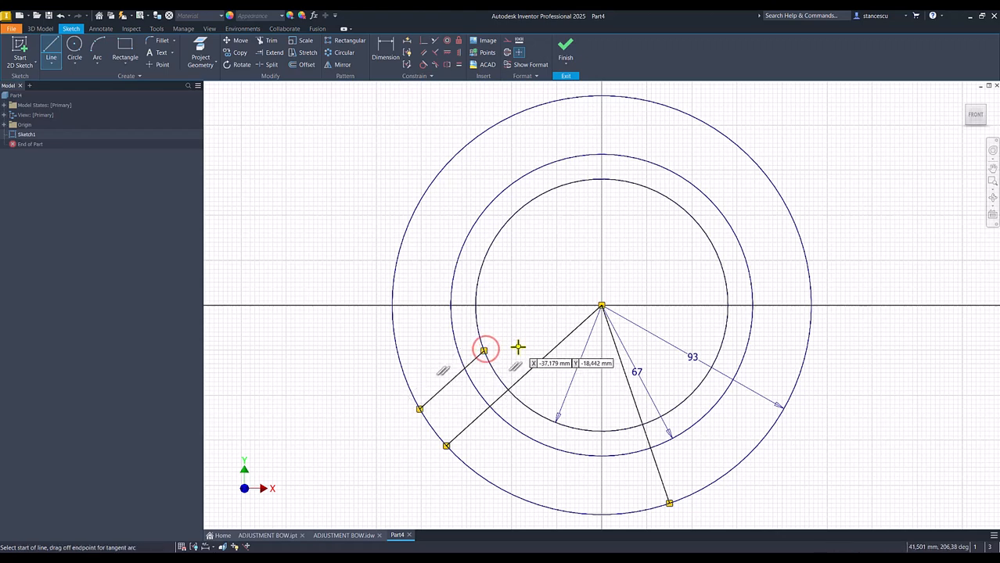
{"action": "left_click", "coordinate": [724, 477]}
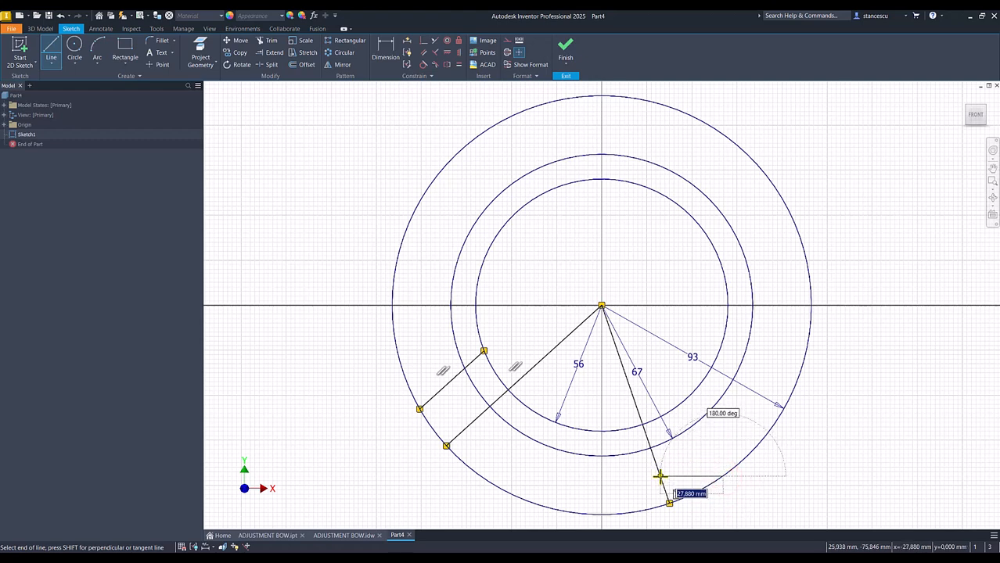
{"action": "double_click", "coordinate": [694, 390]}
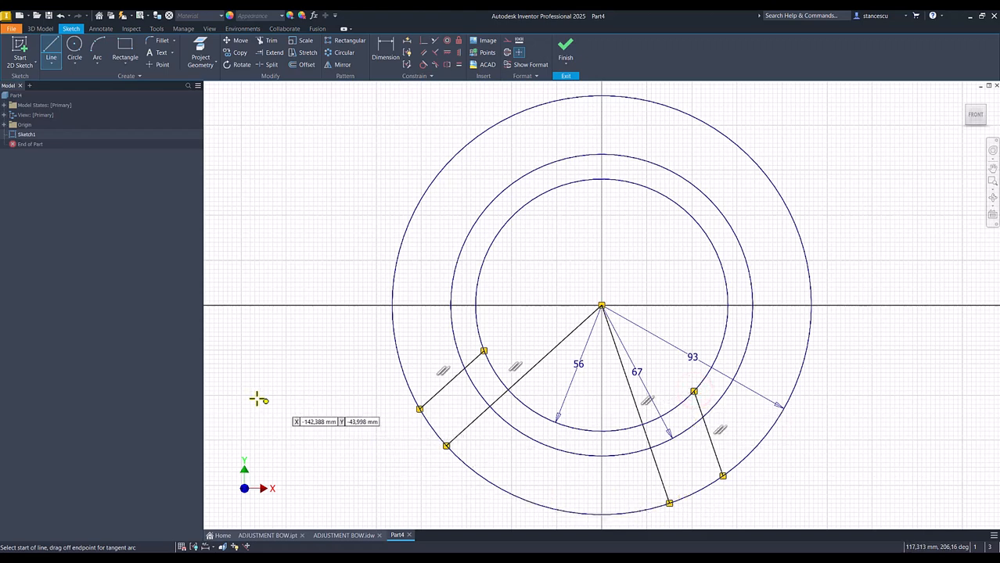
- Dimension the distance between the left radial line and its parallel line as 12 mm
{"action": "left_click", "coordinate": [384, 48]}
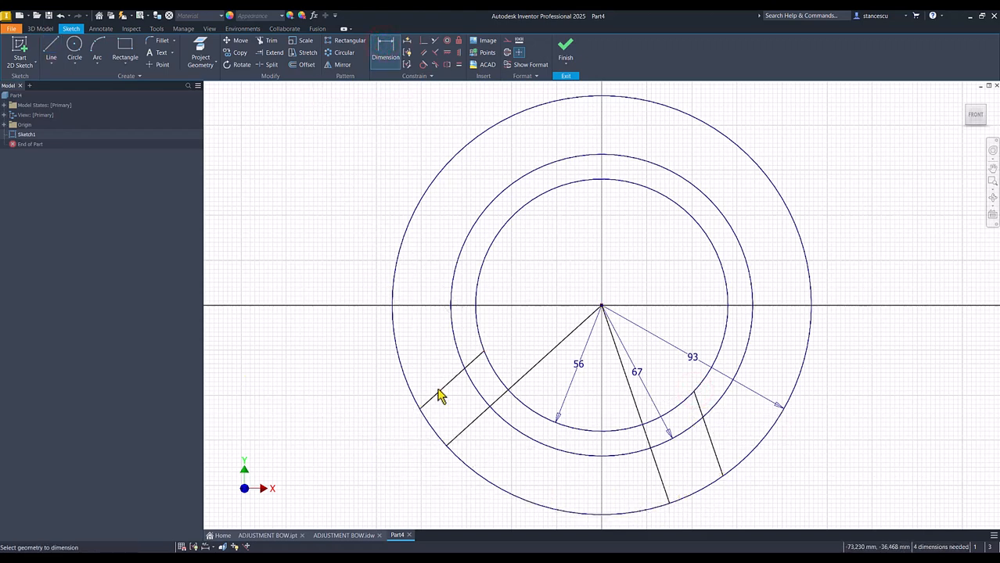
{"action": "left_click", "coordinate": [440, 395]}
{"action": "left_click", "coordinate": [465, 429]}
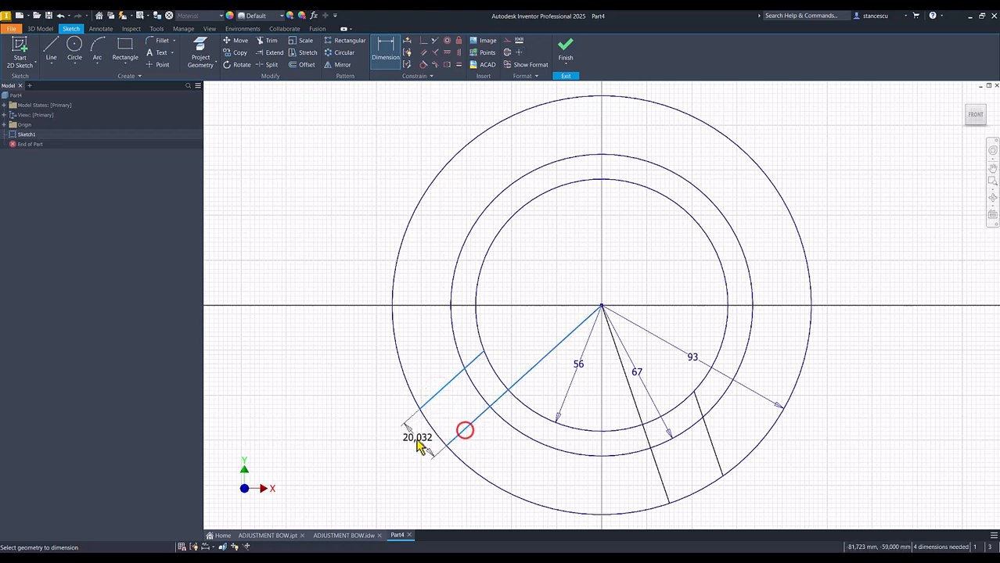
{"action": "left_click", "coordinate": [407, 450]}
{"action": "type", "text": "1"}
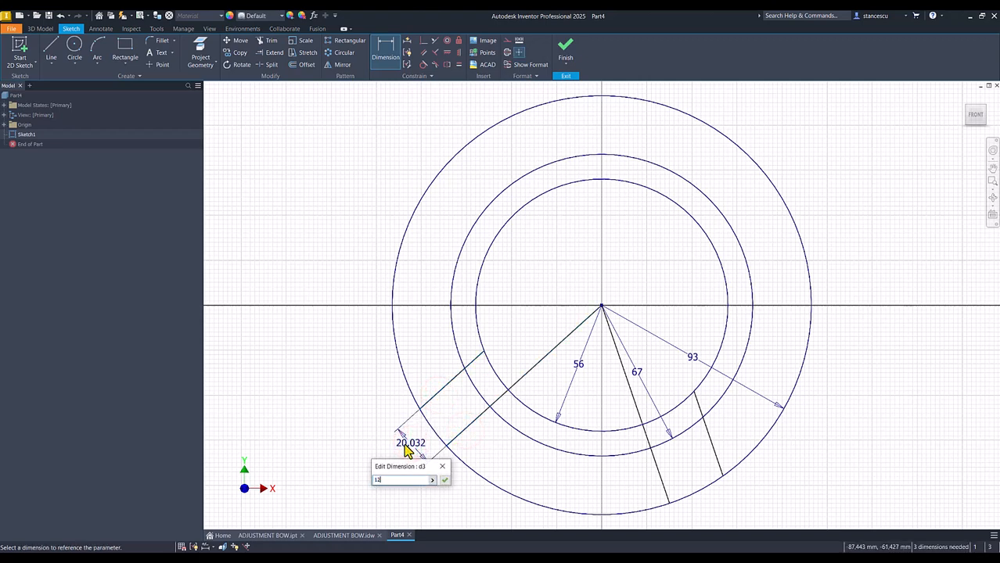
{"action": "type", "text": "2"}
{"action": "key", "text": "Return"}
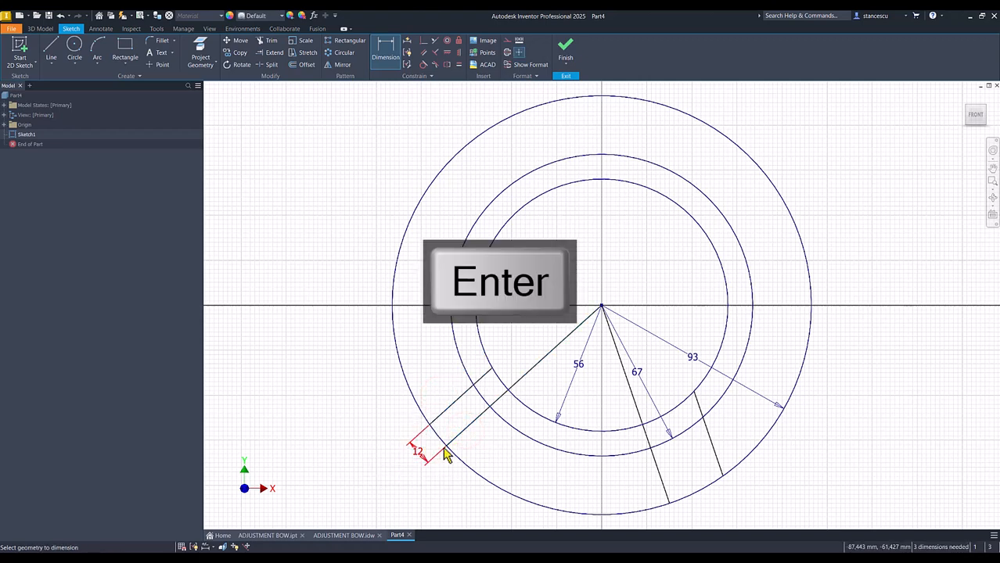
- Dimension the distance between the right radial line and its parallel line, linking it to the left pair's 12 mm dimension (d3)
{"action": "left_click", "coordinate": [662, 473]}
{"action": "left_click", "coordinate": [716, 456]}
{"action": "left_click", "coordinate": [710, 515]}
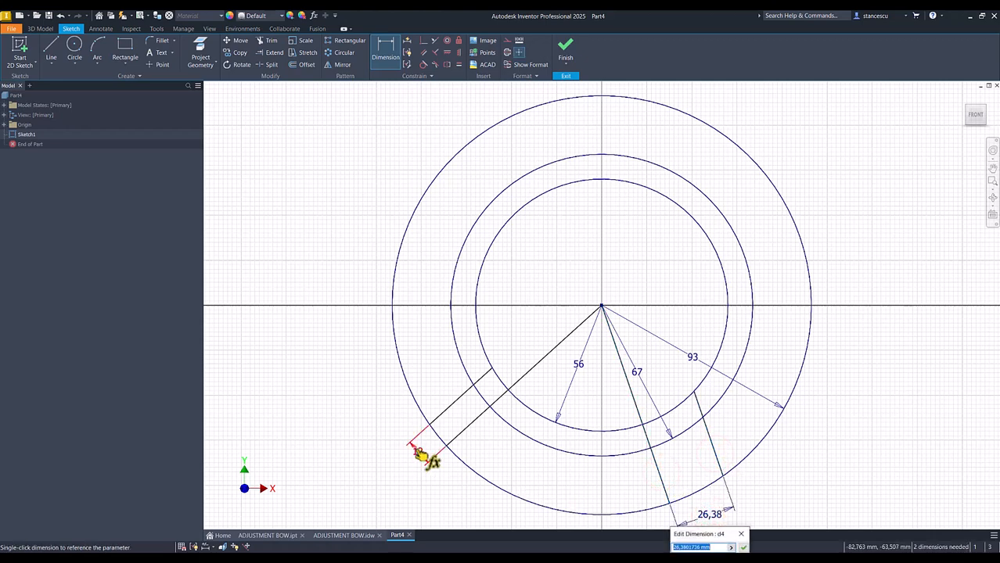
{"action": "left_click", "coordinate": [419, 454]}
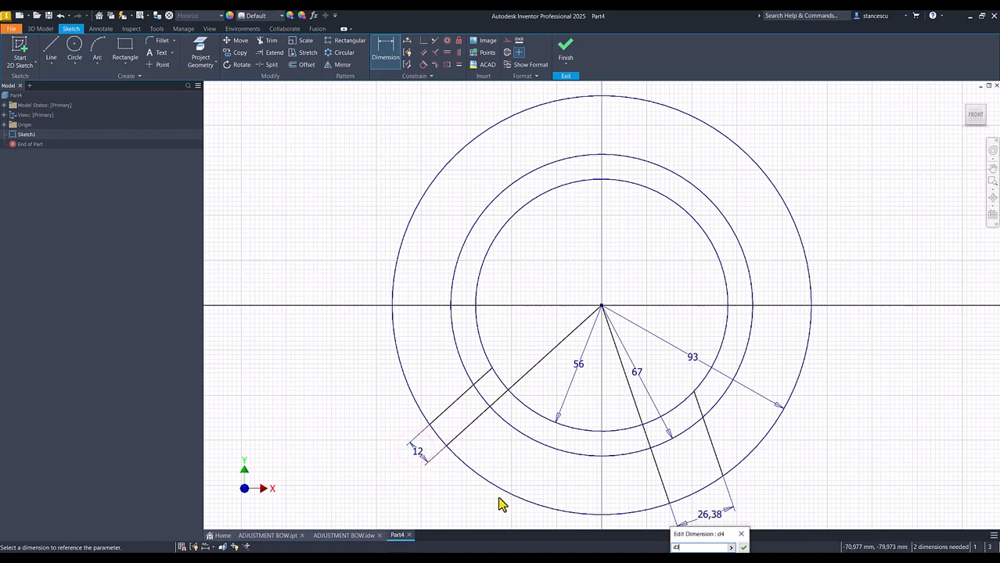
{"action": "left_click", "coordinate": [744, 548]}
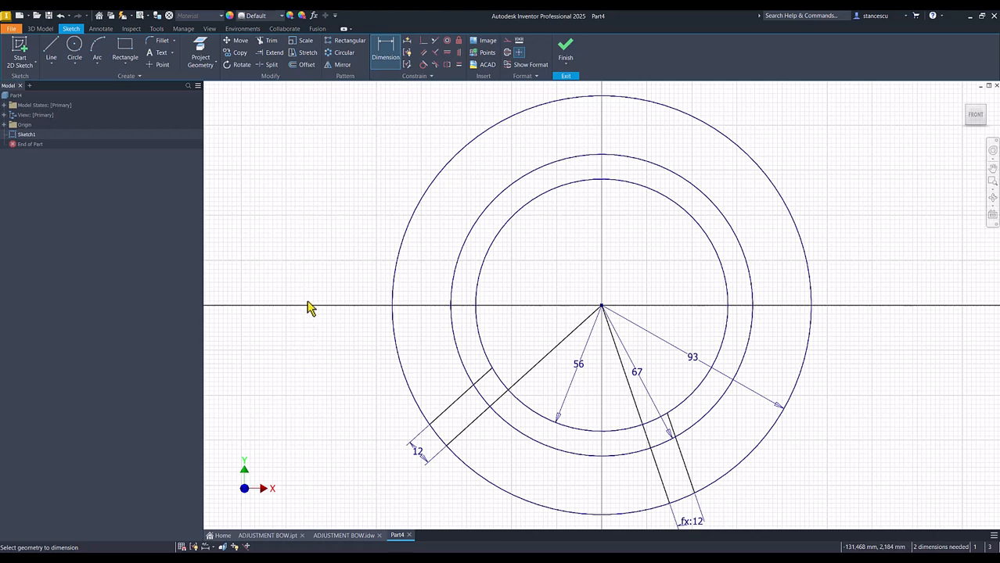
- Trim the three circles down to the lower arcs that lie between the two outer parallel lines
{"action": "left_click", "coordinate": [268, 41]}
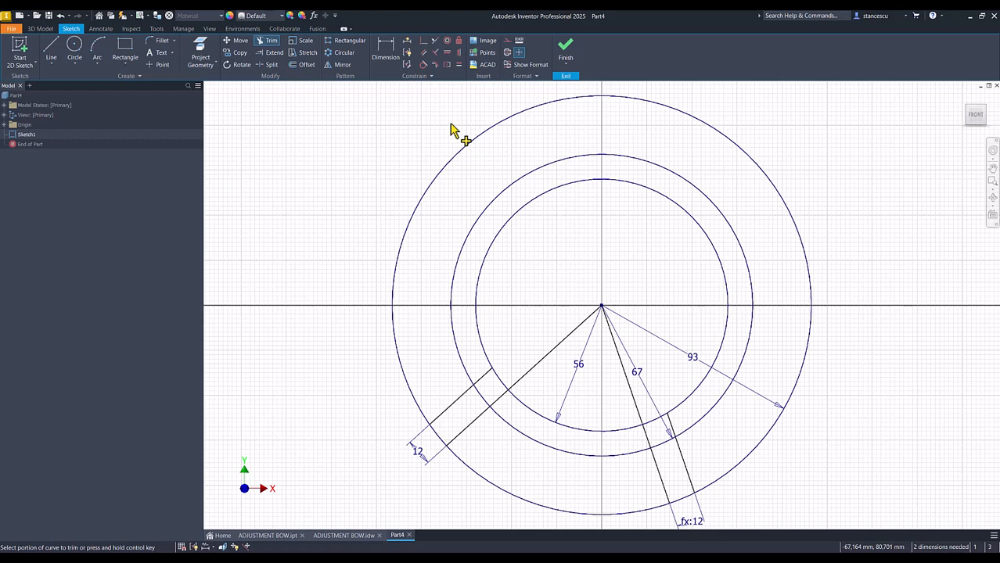
{"action": "left_click", "coordinate": [450, 127]}
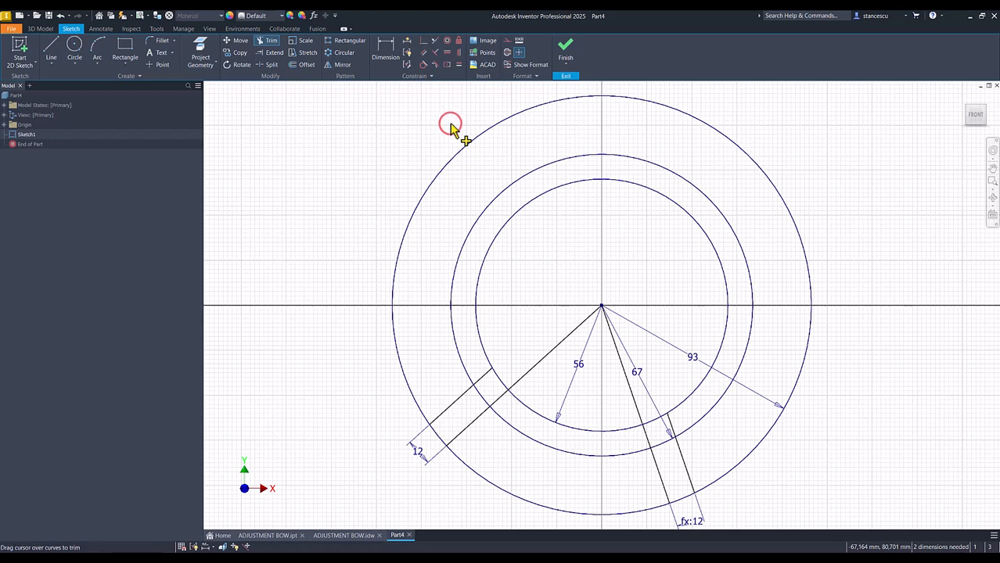
{"action": "left_click_drag", "start_coordinate": [463, 157], "coordinate": [520, 248]}
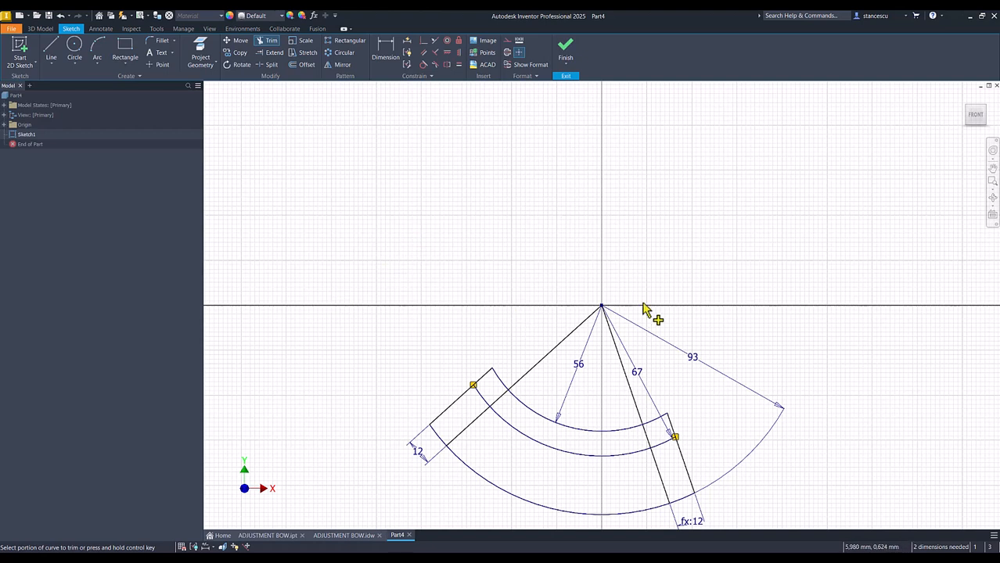
{"action": "key", "text": "Escape"}
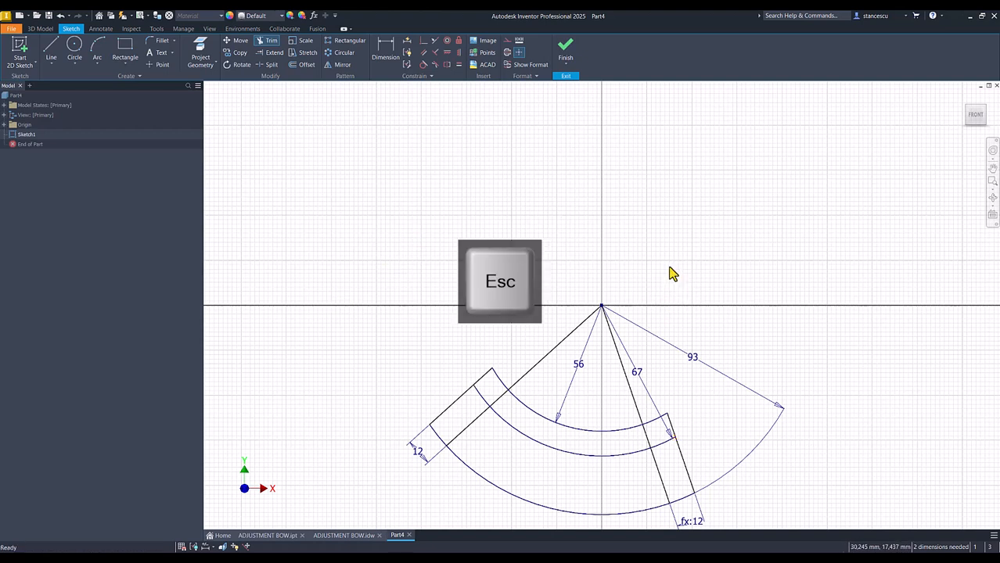
- Convert the two radial lines from the origin into construction lines
{"action": "mouse_move", "coordinate": [662, 309]}
{"action": "left_mouse_down"}
{"action": "mouse_move", "coordinate": [563, 361]}
{"action": "mouse_move", "coordinate": [522, 359]}
{"action": "left_mouse_up"}
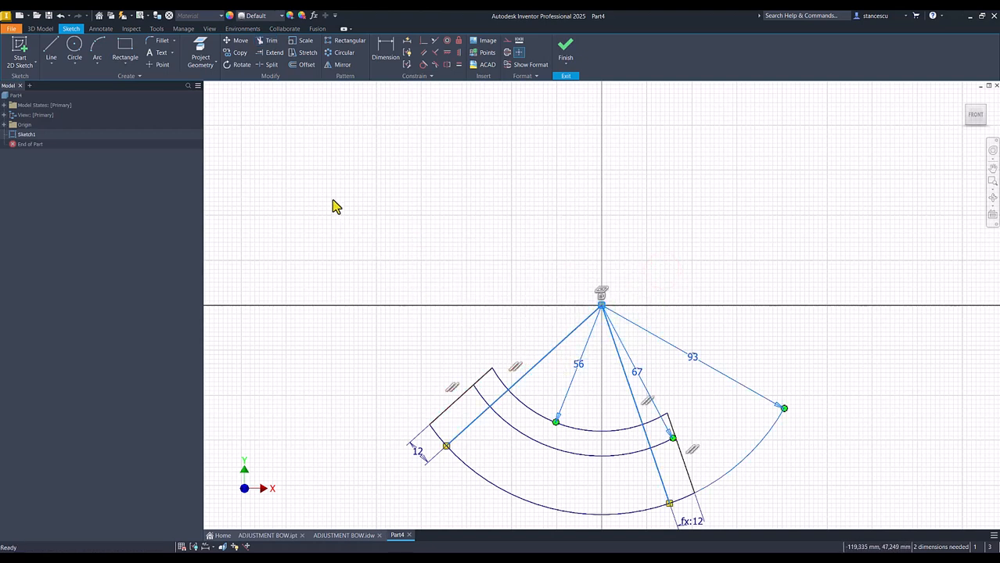
{"action": "right_click", "coordinate": [420, 217]}
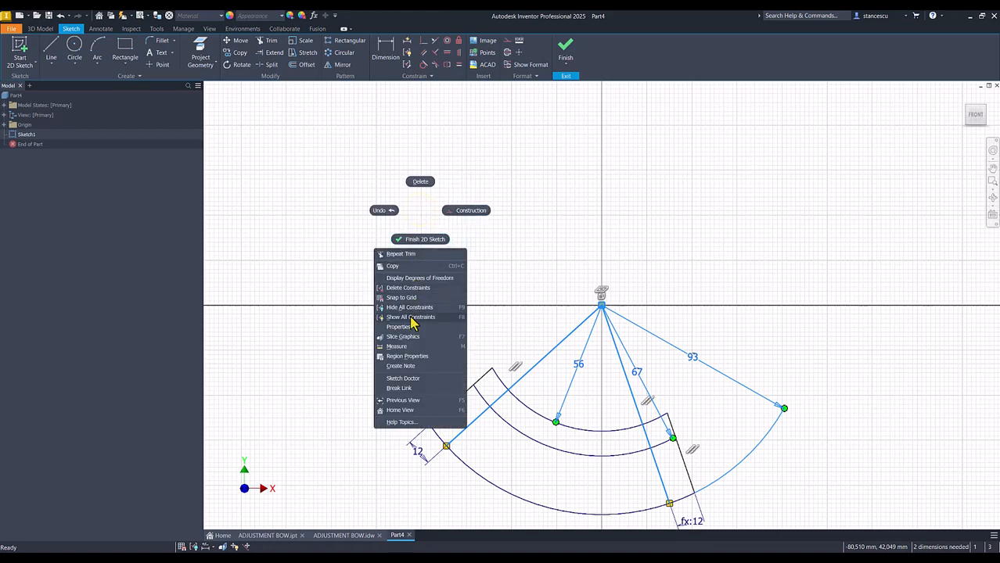
{"action": "left_click", "coordinate": [468, 210]}
{"action": "key", "text": "Num_Lock"}
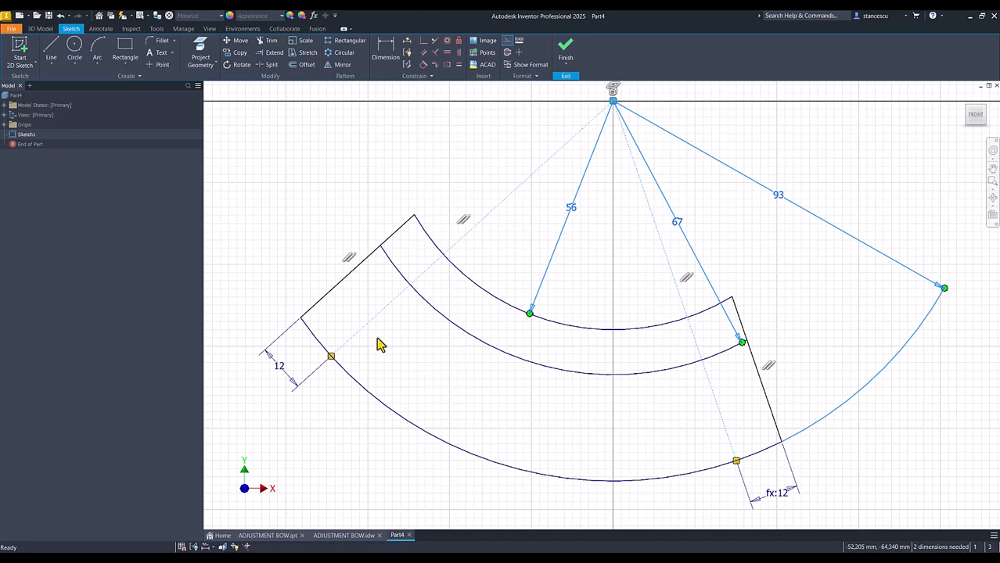
- Draw a short line between the 56 and 67 mm arcs at each end, parallel to and about 5 mm inside the outer end line
{"action": "left_click", "coordinate": [330, 536]}
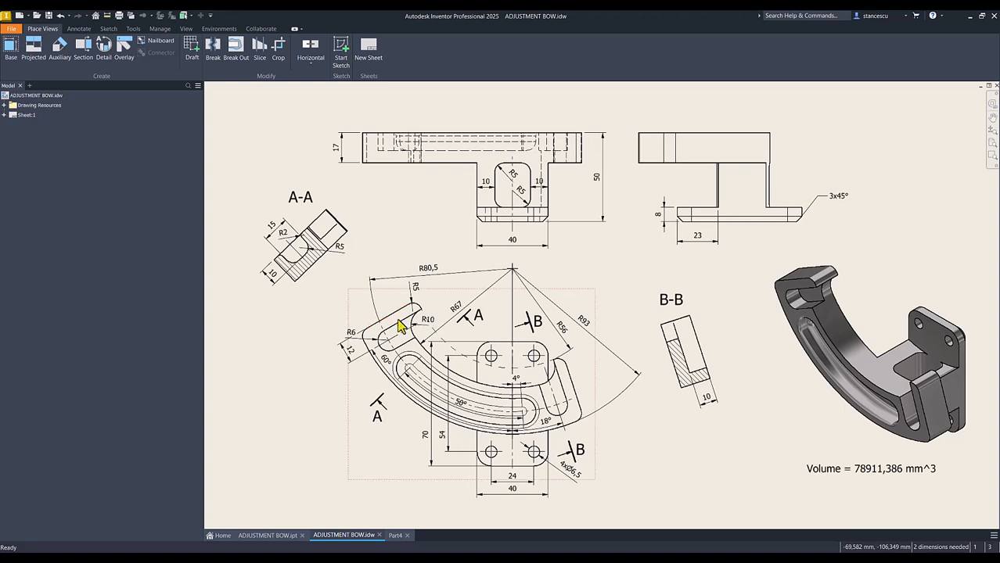
{"action": "left_click", "coordinate": [393, 536]}
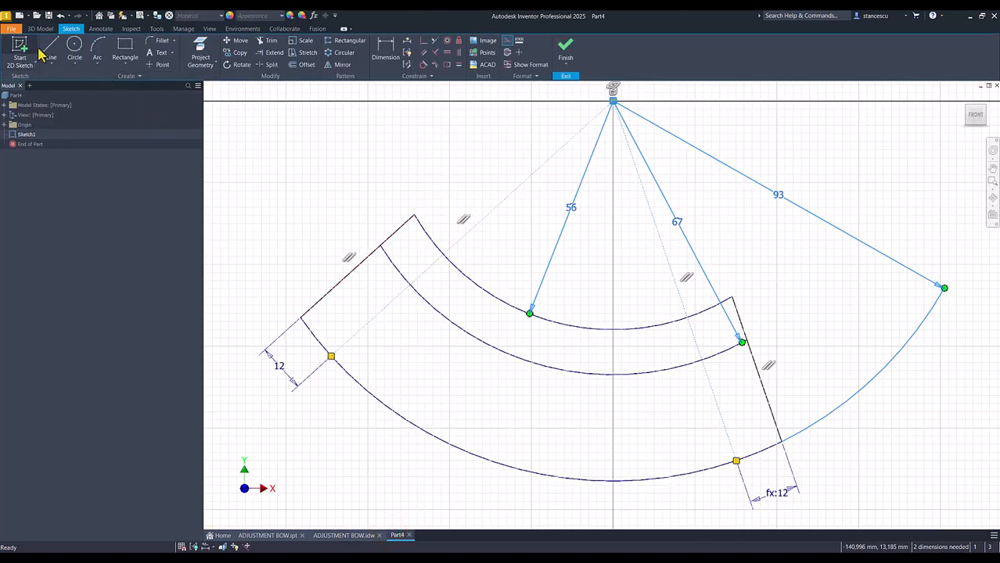
{"action": "left_click", "coordinate": [45, 53]}
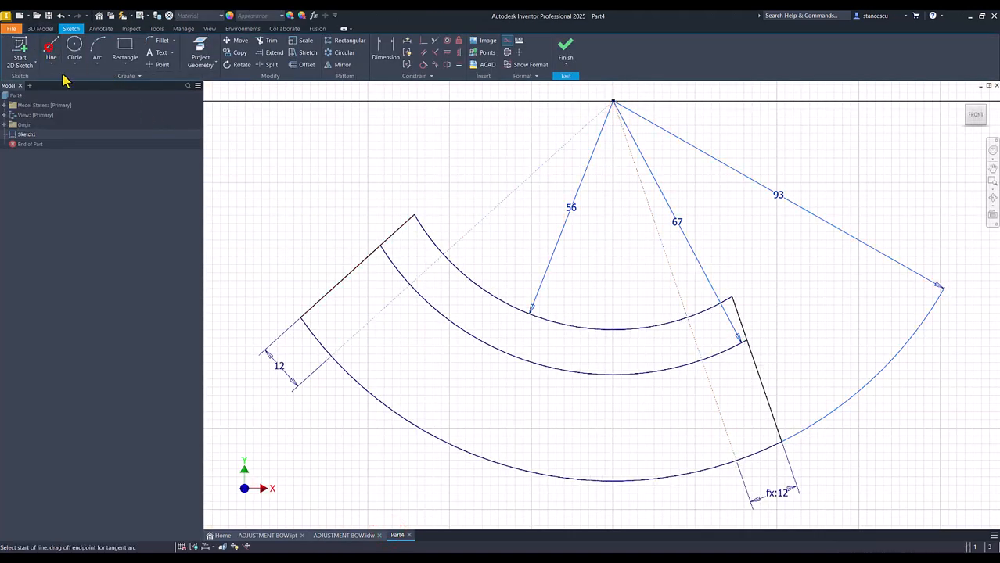
{"action": "left_click", "coordinate": [423, 229]}
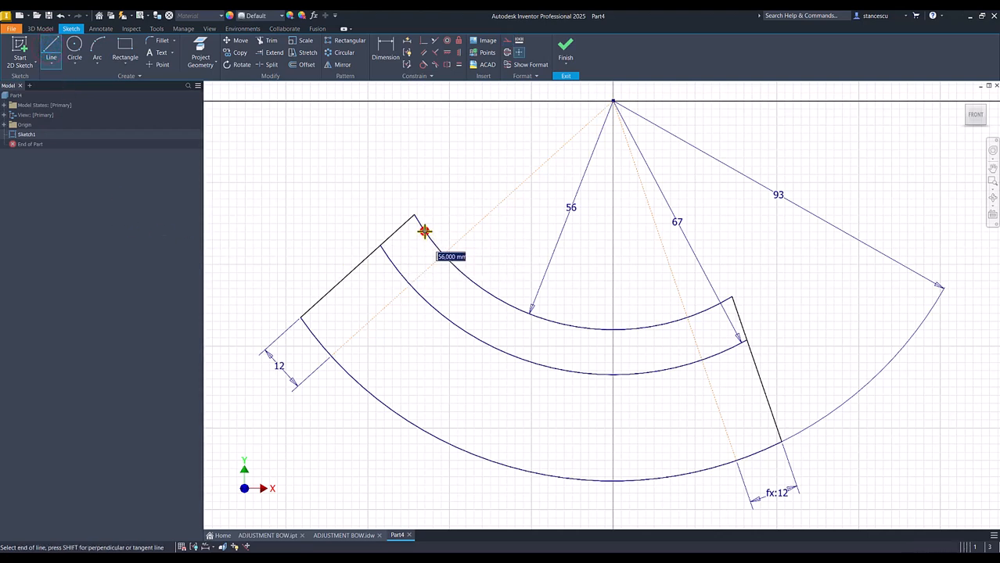
{"action": "left_click", "coordinate": [413, 216]}
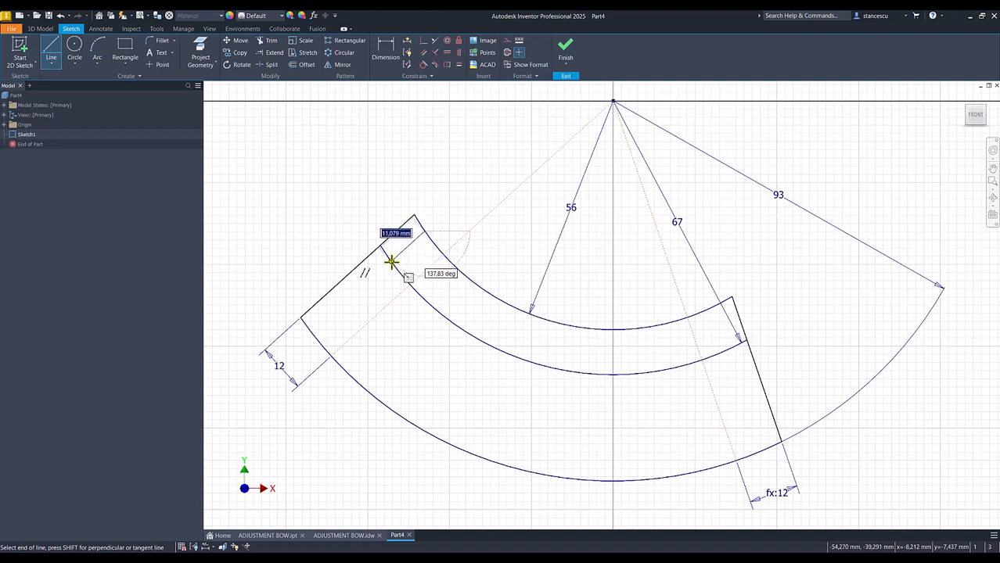
{"action": "left_click", "coordinate": [391, 261]}
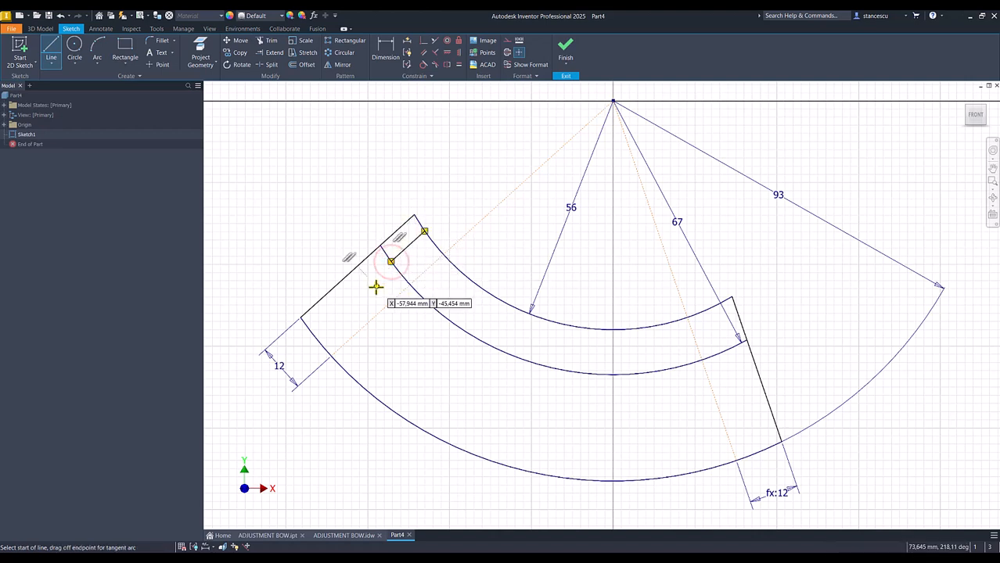
{"action": "left_click", "coordinate": [713, 307]}
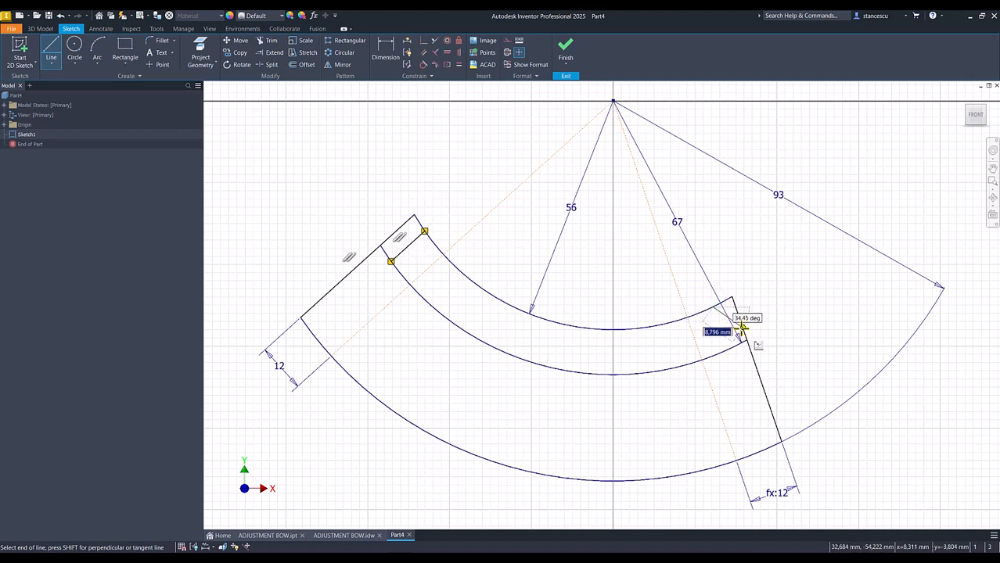
{"action": "left_click", "coordinate": [728, 350]}
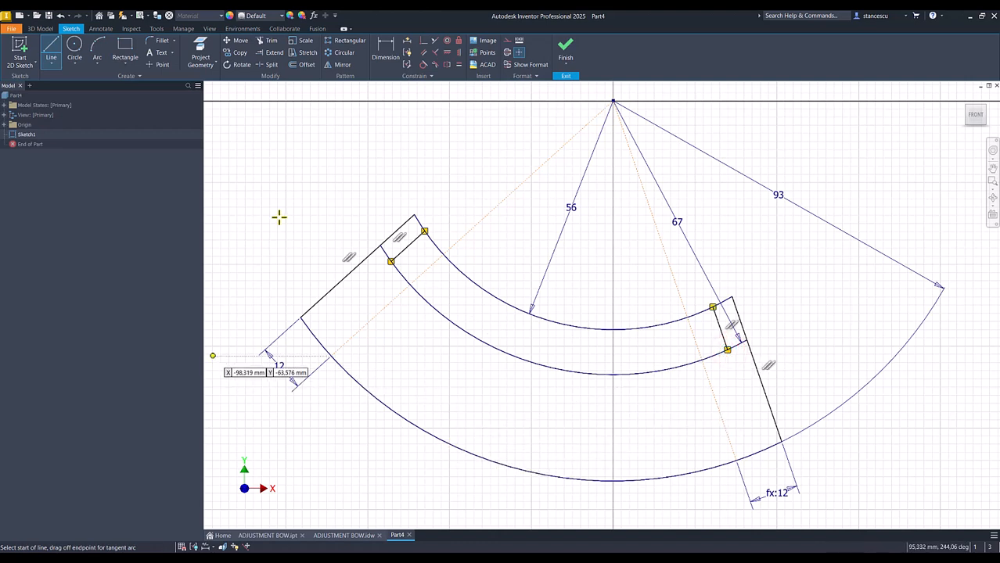
- Trim both ends of the 67 mm arc that extend beyond the two short parallel lines
{"action": "left_click", "coordinate": [268, 41]}
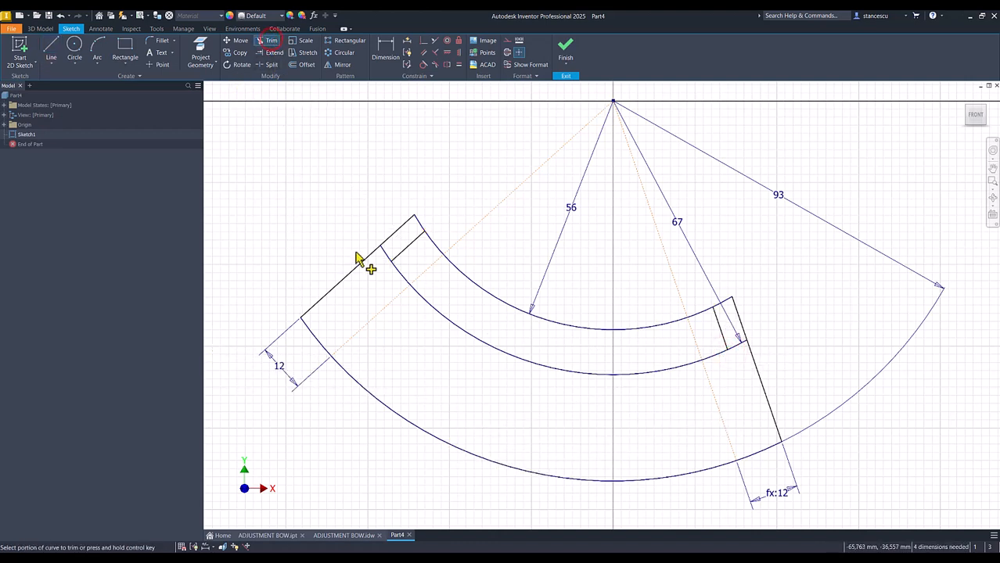
{"action": "left_click", "coordinate": [392, 262]}
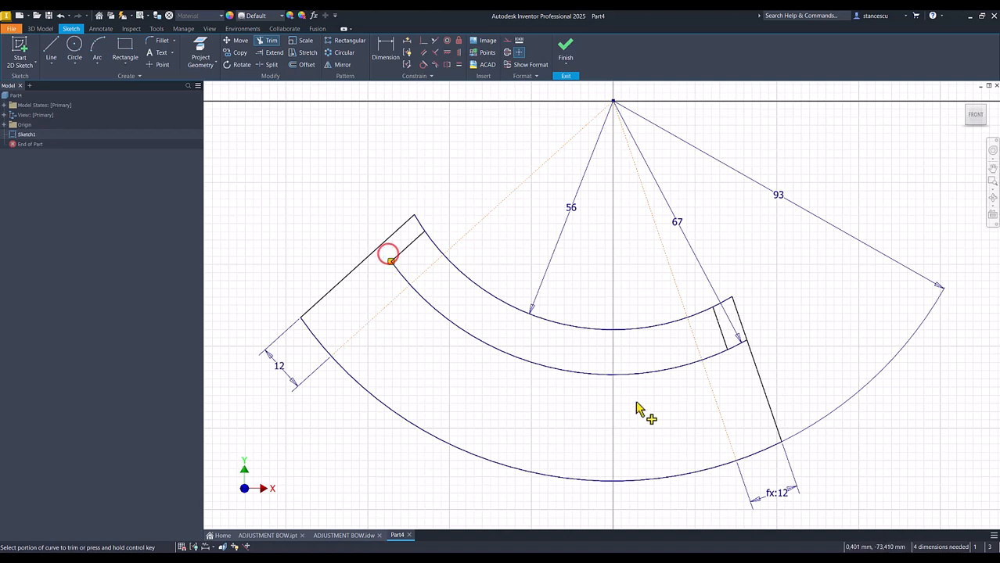
{"action": "left_click", "coordinate": [740, 349]}
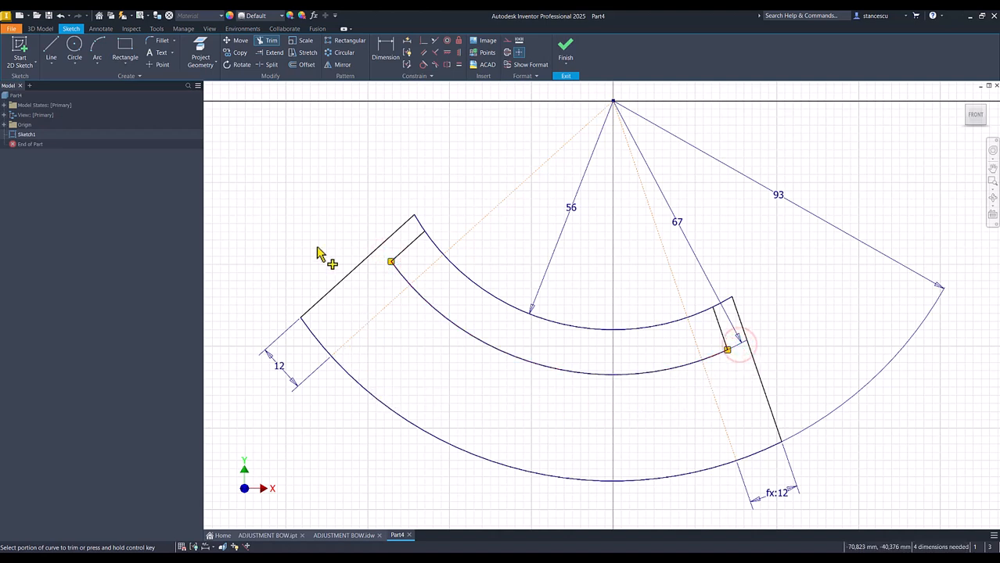
- Dimension the distance between the left end line and its short parallel line as d3-6, referencing the left 12 mm dimension
{"action": "left_click", "coordinate": [387, 48]}
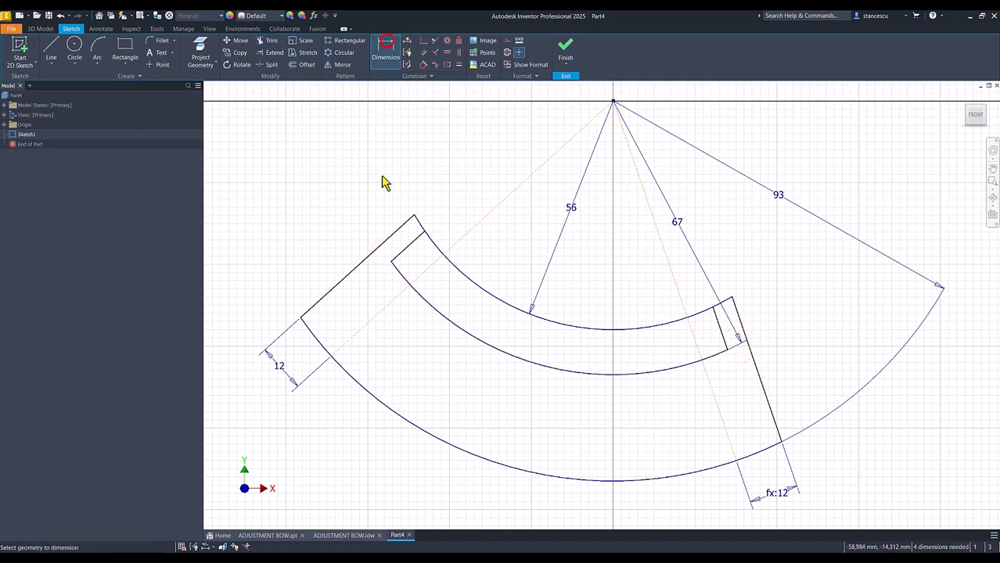
{"action": "left_click", "coordinate": [400, 232]}
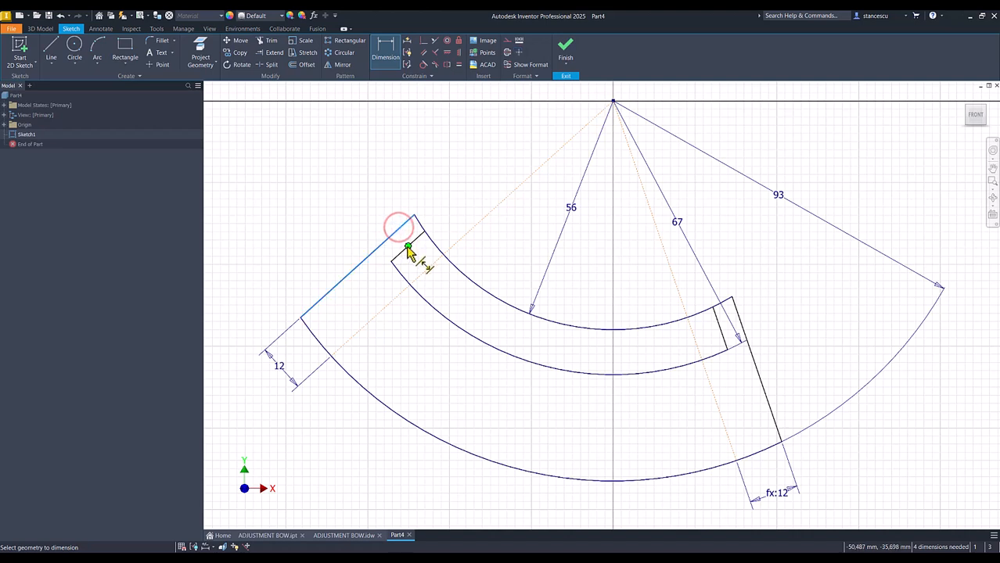
{"action": "left_click", "coordinate": [415, 242]}
{"action": "left_click", "coordinate": [438, 202]}
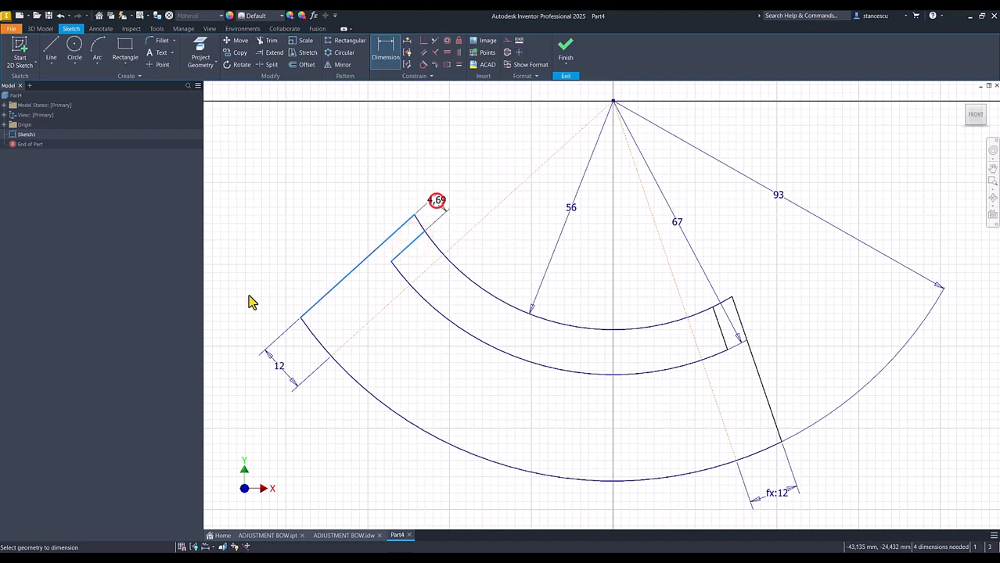
{"action": "left_click", "coordinate": [285, 367]}
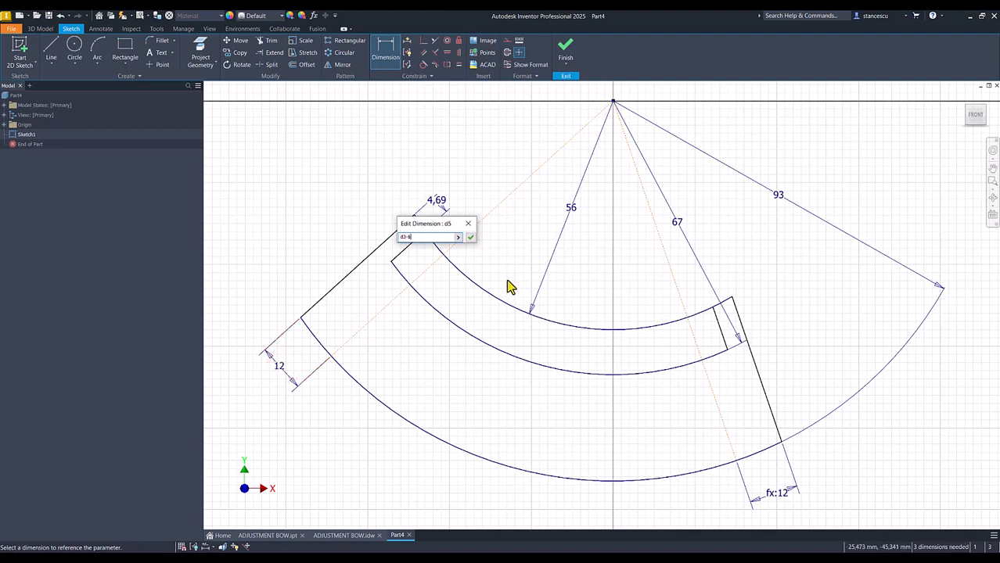
{"action": "left_click", "coordinate": [470, 237]}
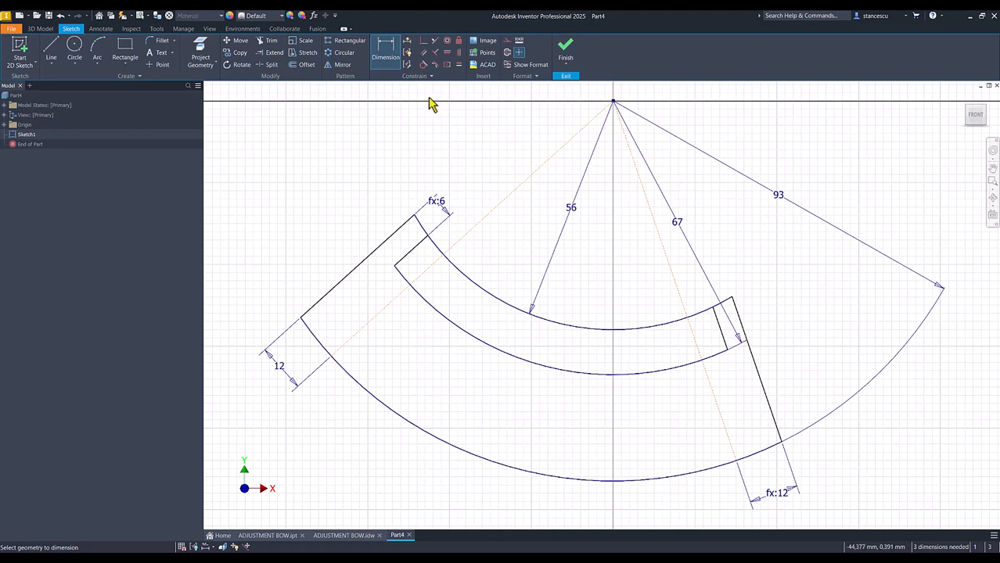
- Dimension the distance between the right end line and its short parallel line, linking it to the matching left dimension (d5)
{"action": "left_click", "coordinate": [719, 319]}
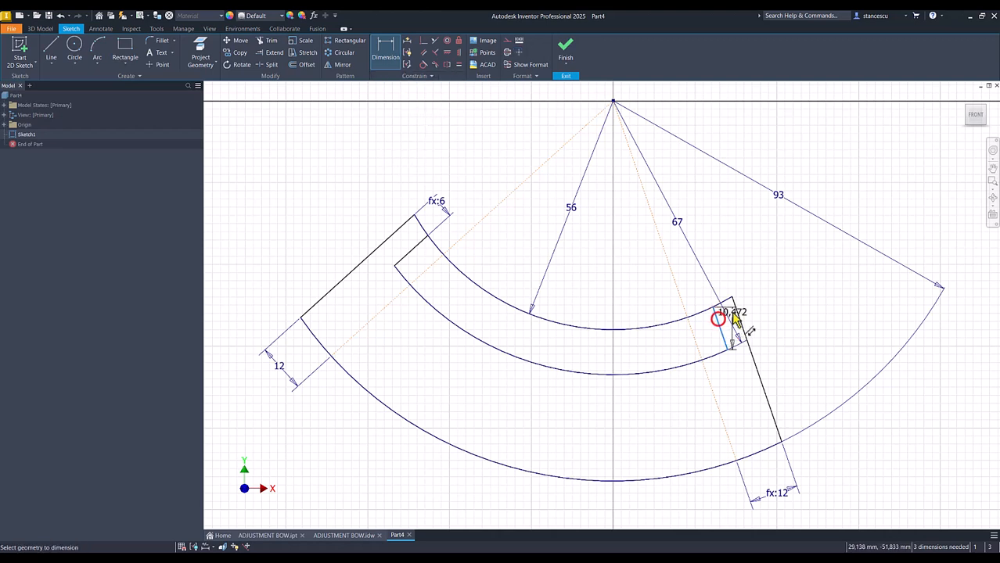
{"action": "left_click", "coordinate": [737, 315]}
{"action": "left_click", "coordinate": [724, 287]}
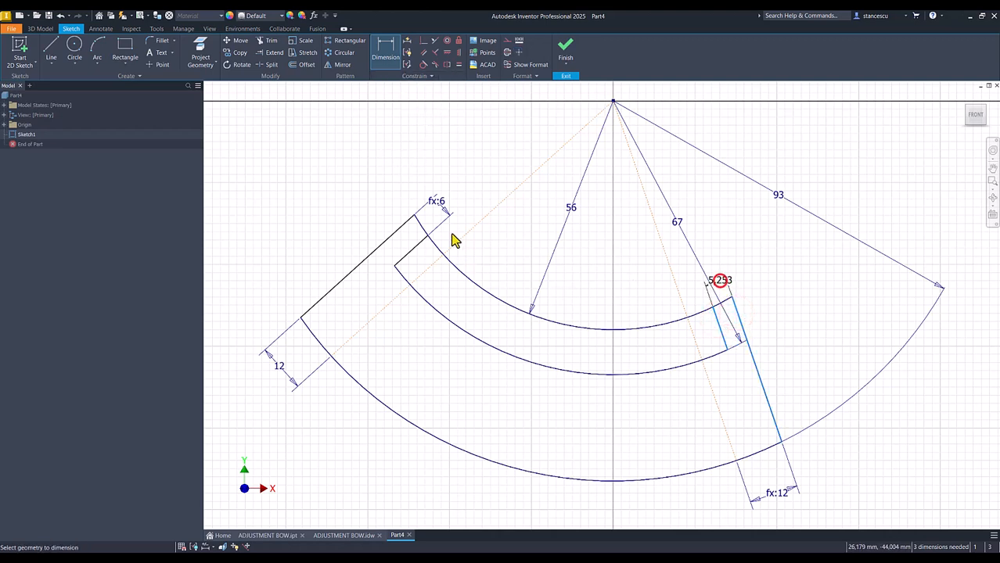
{"action": "left_click", "coordinate": [454, 212]}
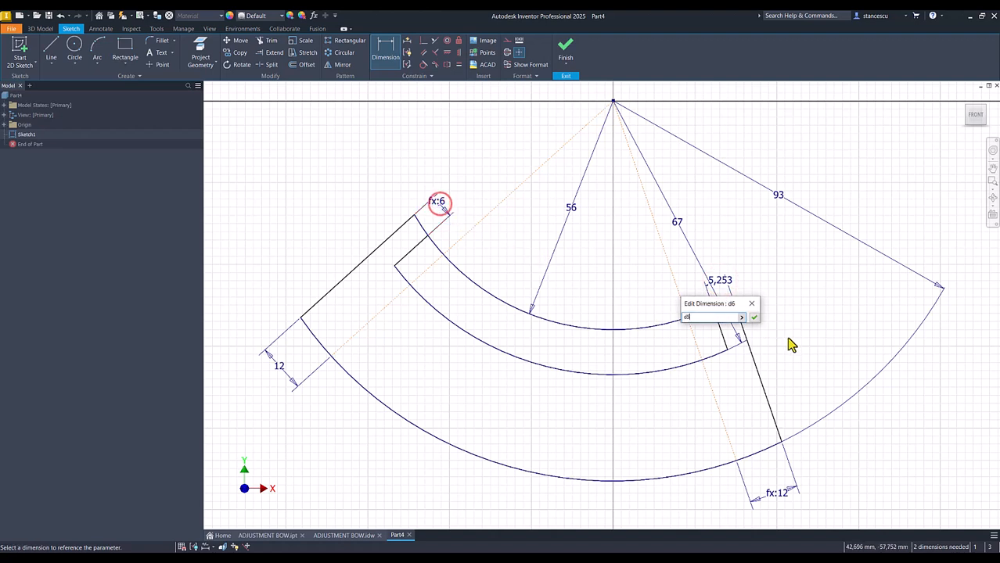
{"action": "left_click", "coordinate": [753, 318]}
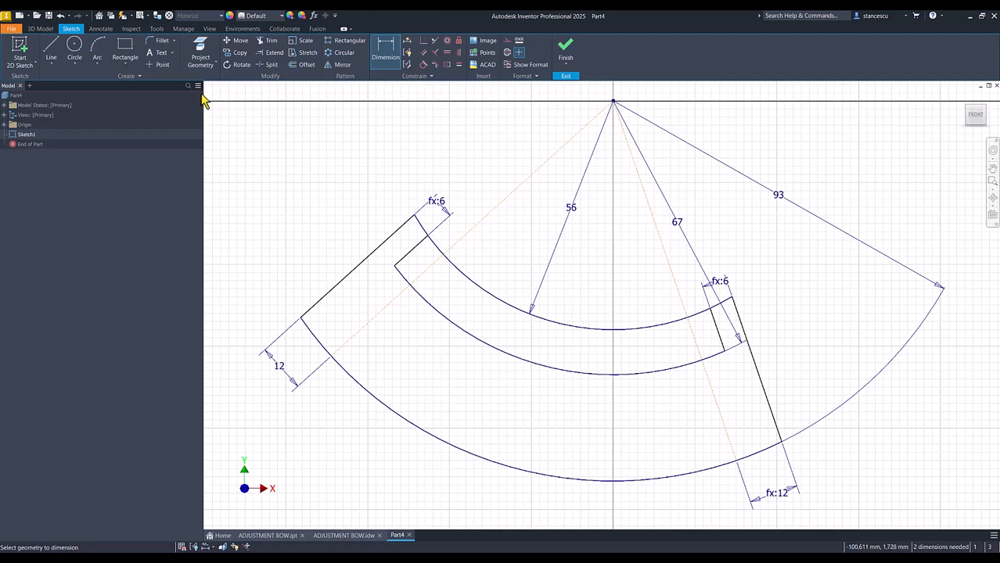
- Fillet both corners between the 67 mm arc and the short end lines with a 10 mm radius
{"action": "left_click", "coordinate": [162, 39]}
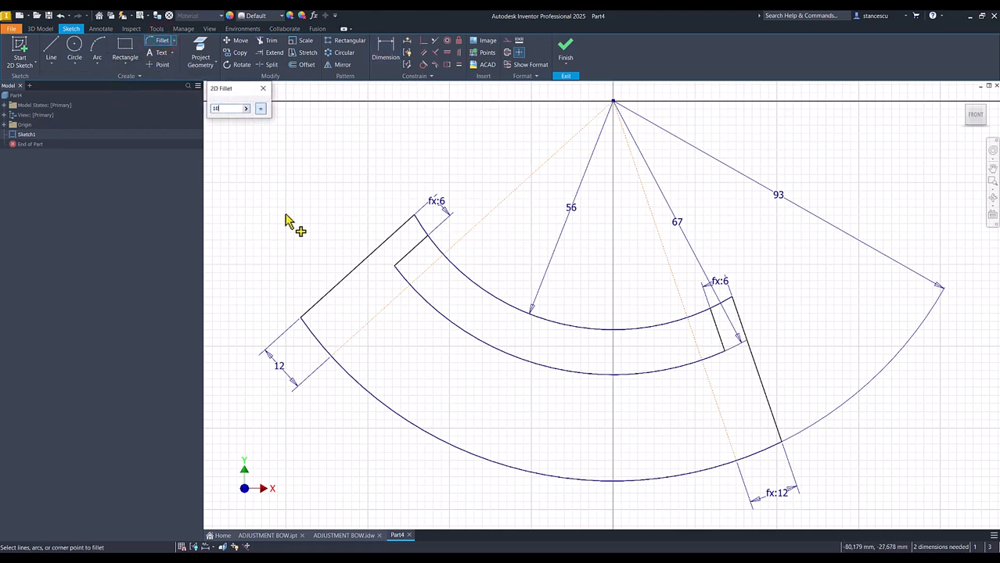
{"action": "left_click", "coordinate": [420, 297]}
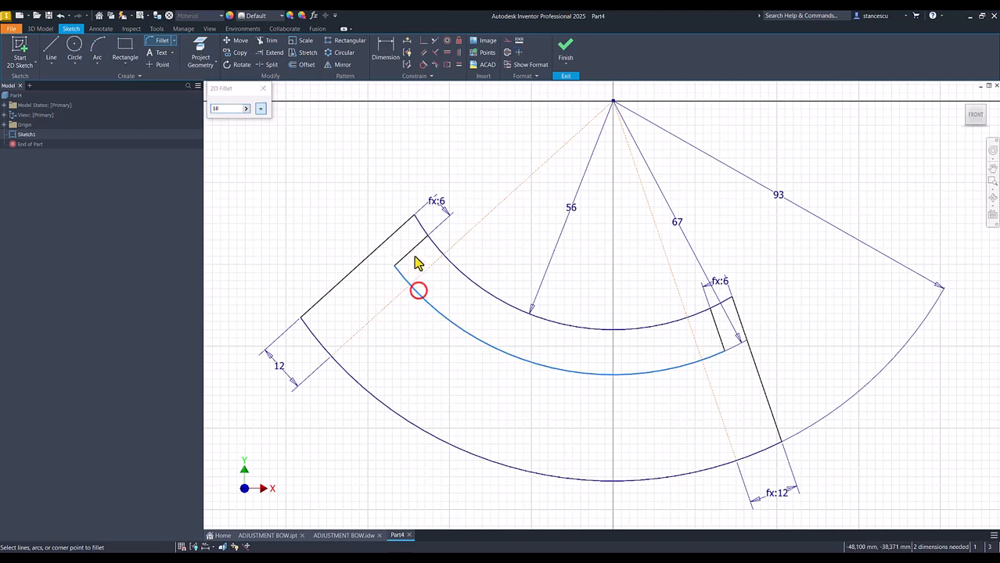
{"action": "left_click", "coordinate": [409, 255]}
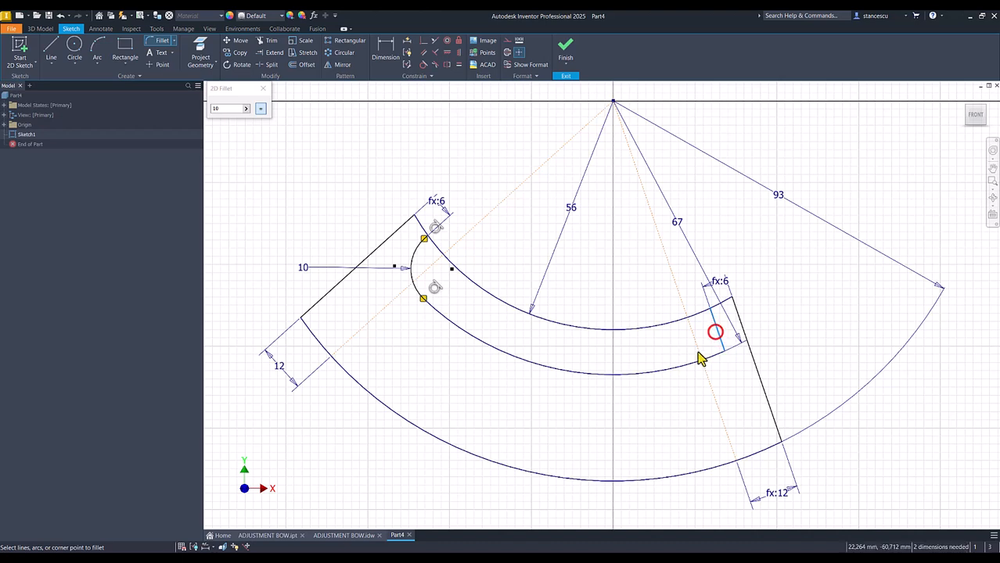
{"action": "left_click", "coordinate": [680, 377]}
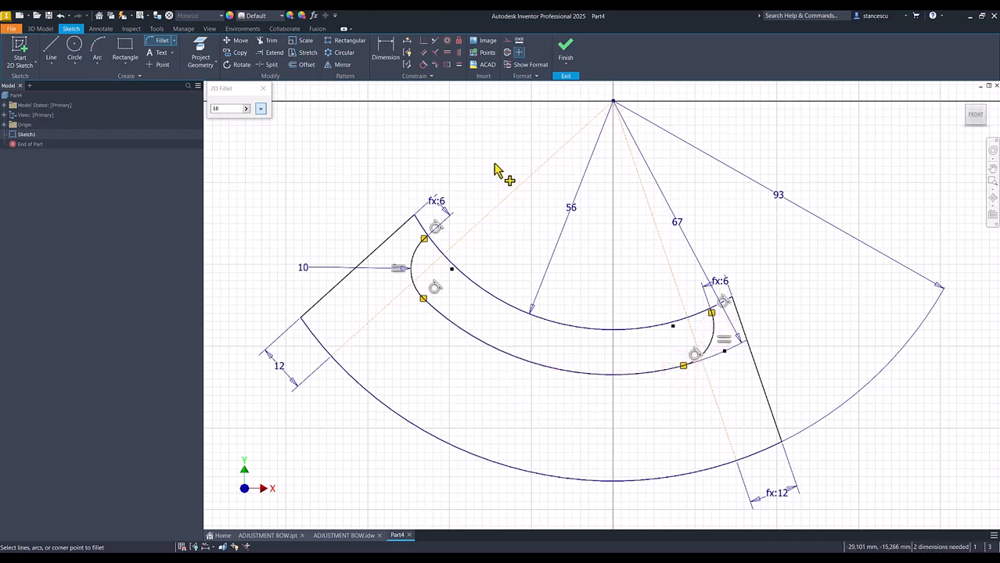
{"action": "key", "text": "Escape"}
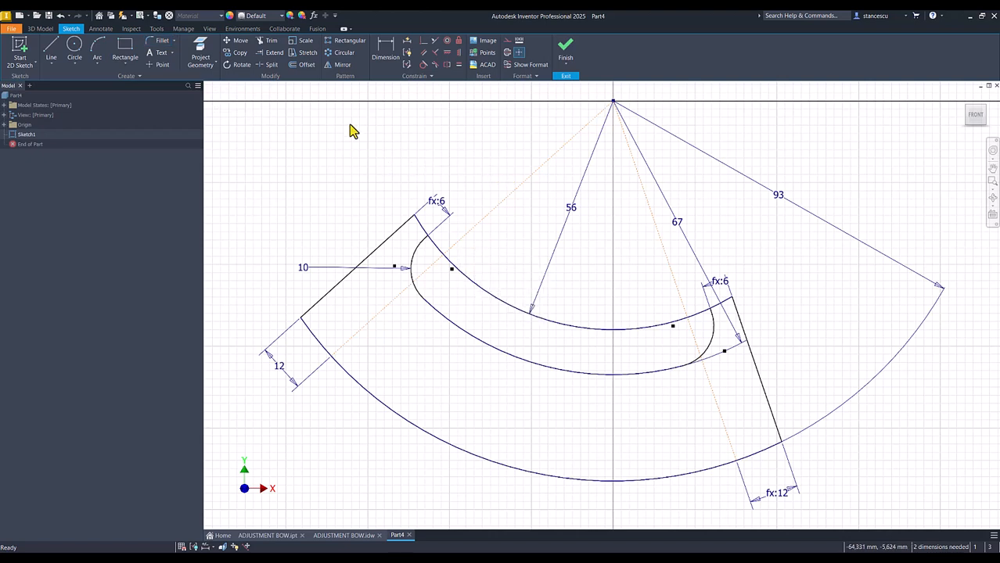
- Split the 56 mm arc at the points where the two short filleted ends meet it
{"action": "left_click", "coordinate": [271, 65]}
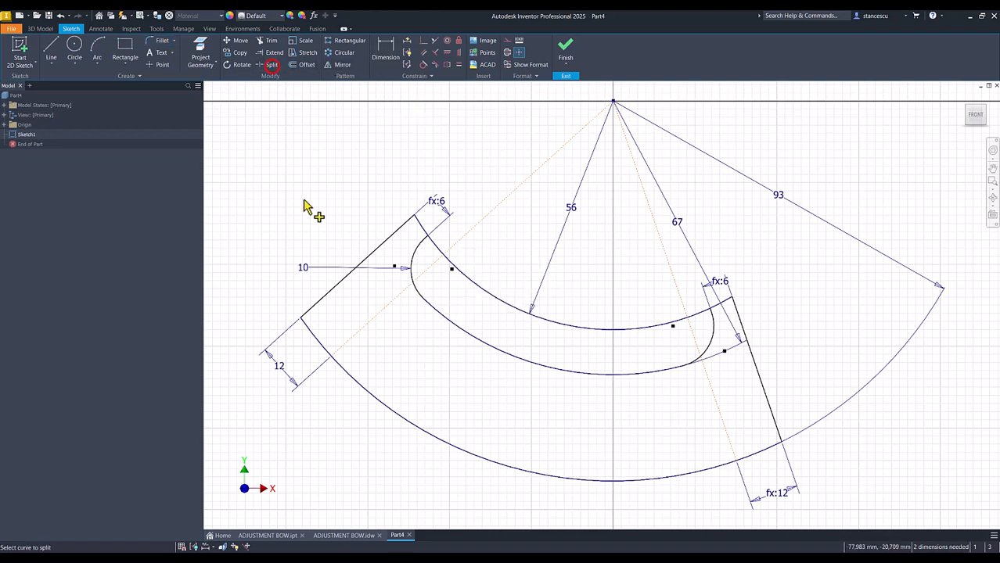
{"action": "left_click", "coordinate": [436, 247]}
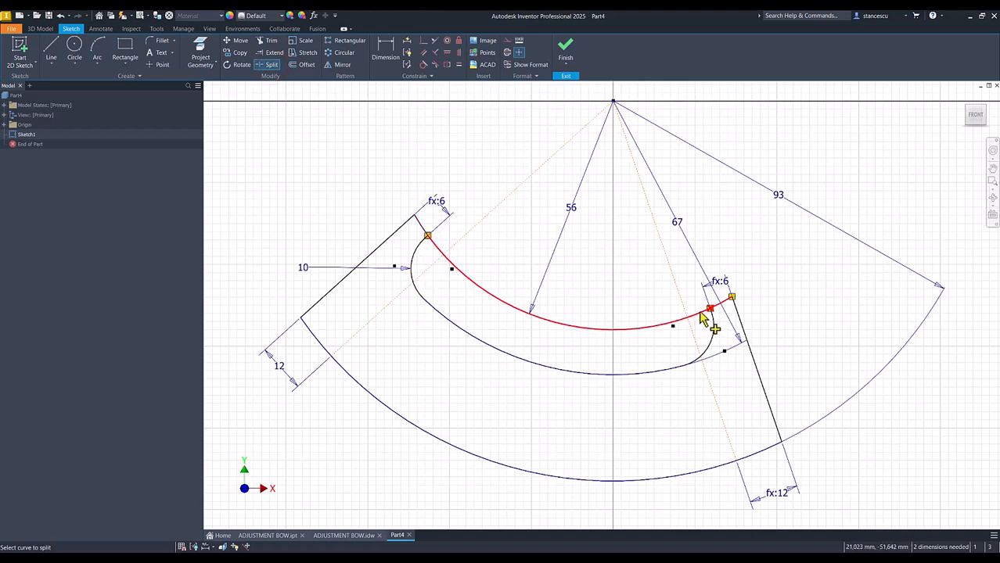
{"action": "left_click", "coordinate": [701, 314]}
{"action": "key", "text": "Escape"}
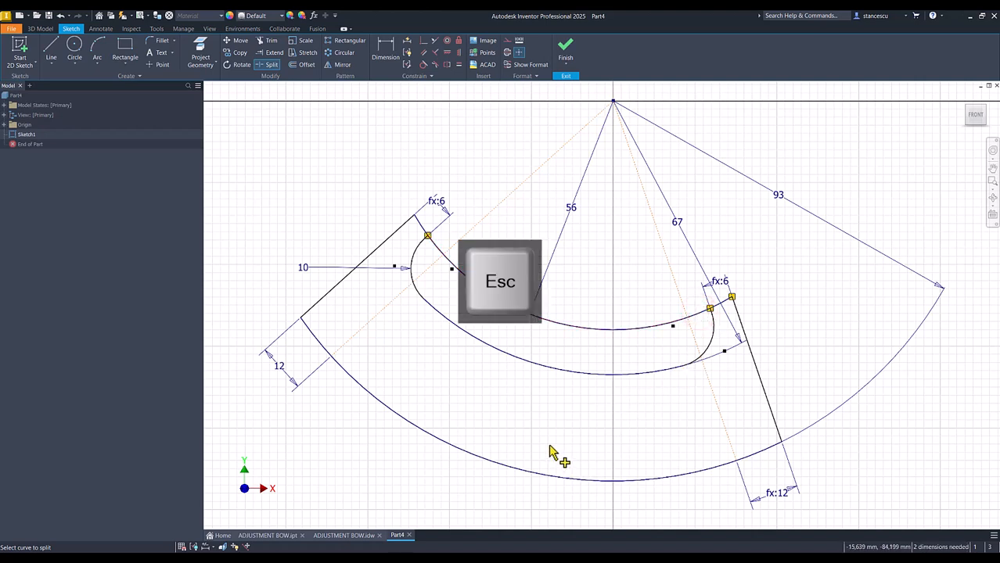
- Convert the middle segment of the split 56 mm arc into construction geometry
{"action": "left_click", "coordinate": [593, 317]}
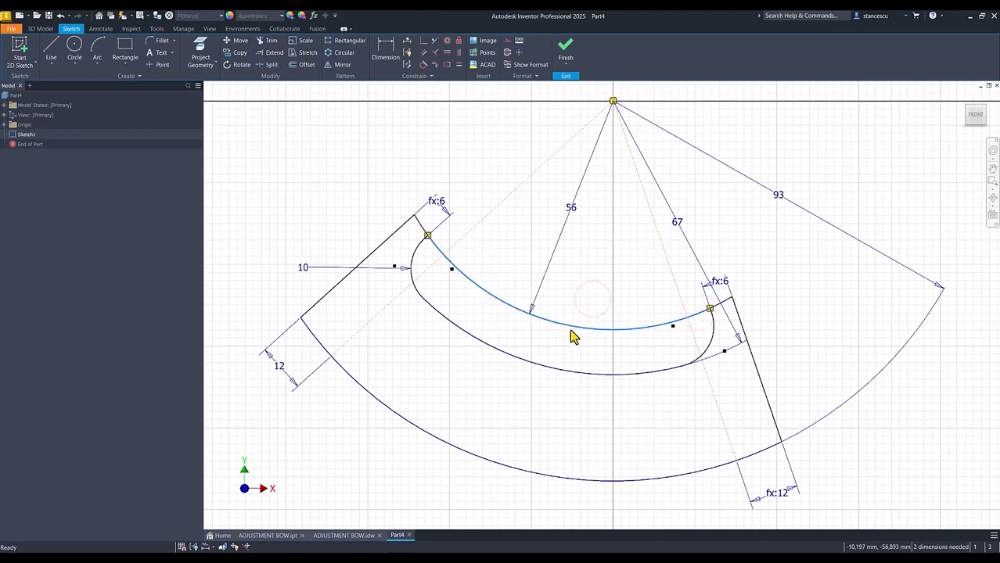
{"action": "right_click", "coordinate": [587, 280]}
{"action": "left_click", "coordinate": [634, 275]}
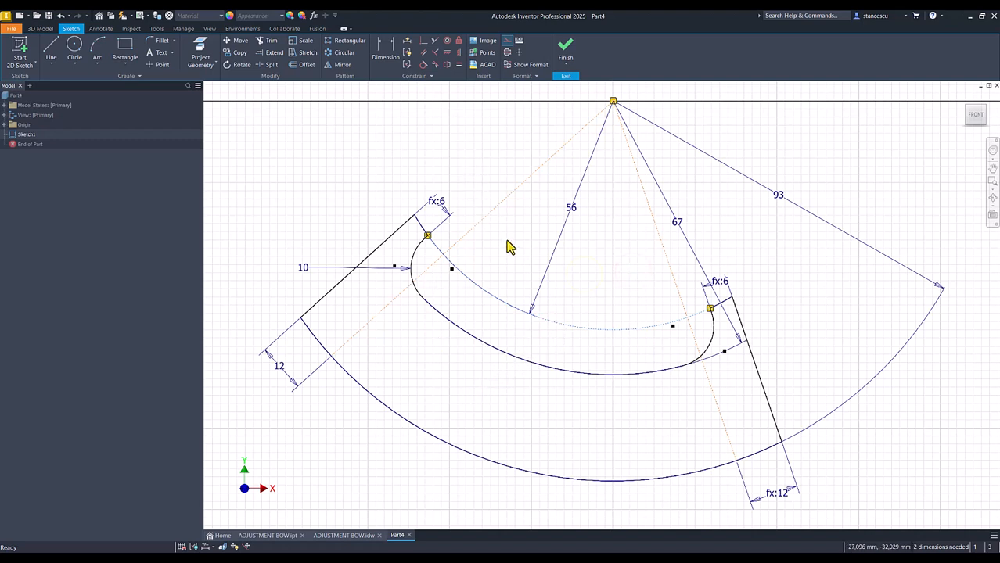
{"action": "key", "text": "Num_Lock"}
- Draw a vertical line from the origin down to the 56 mm construction arc and convert it into a construction line
{"action": "left_click", "coordinate": [50, 47]}
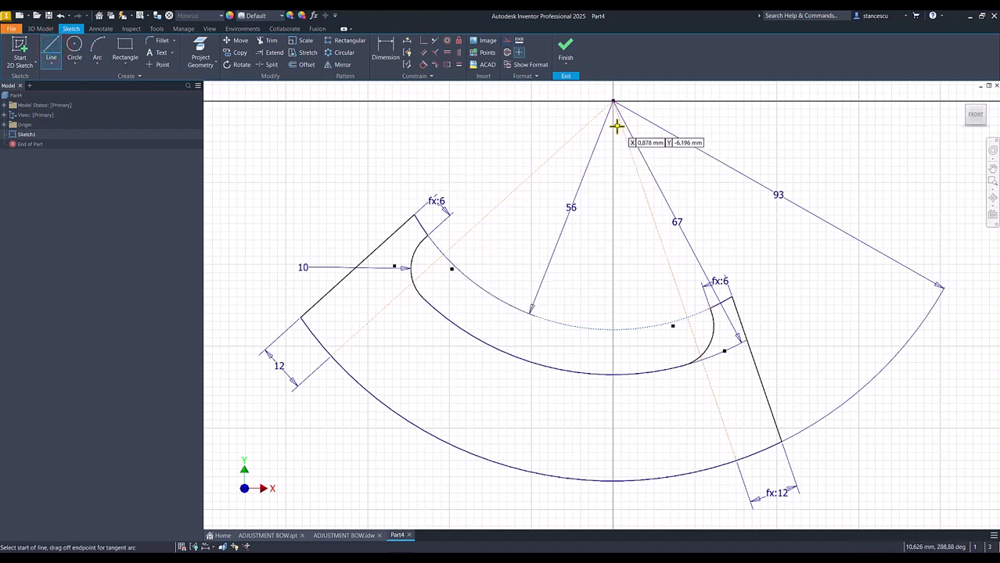
{"action": "left_click", "coordinate": [612, 102]}
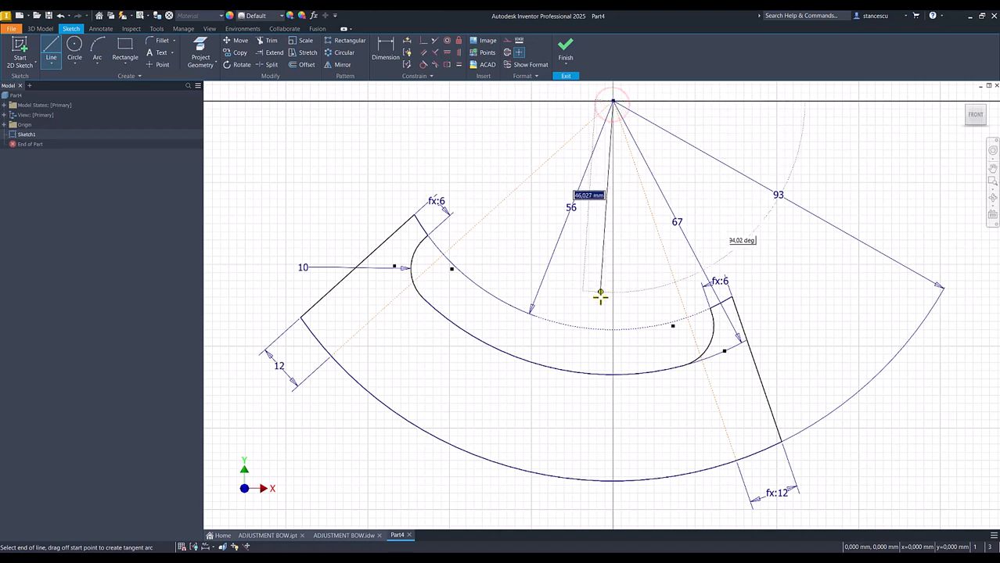
{"action": "left_click", "coordinate": [613, 330]}
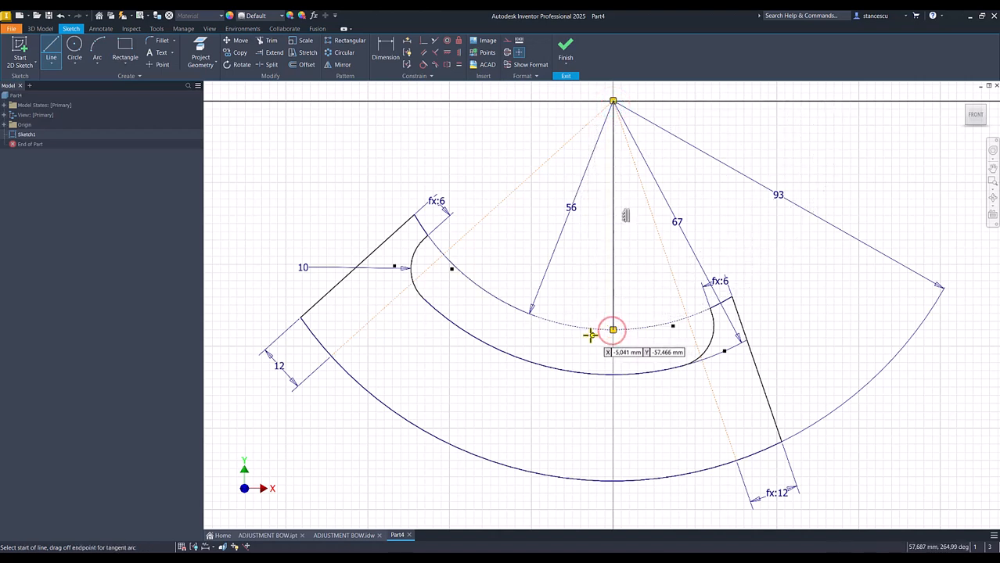
{"action": "key", "text": "Escape"}
{"action": "left_click_drag", "start_coordinate": [626, 277], "coordinate": [577, 292]}
{"action": "right_click", "coordinate": [576, 292]}
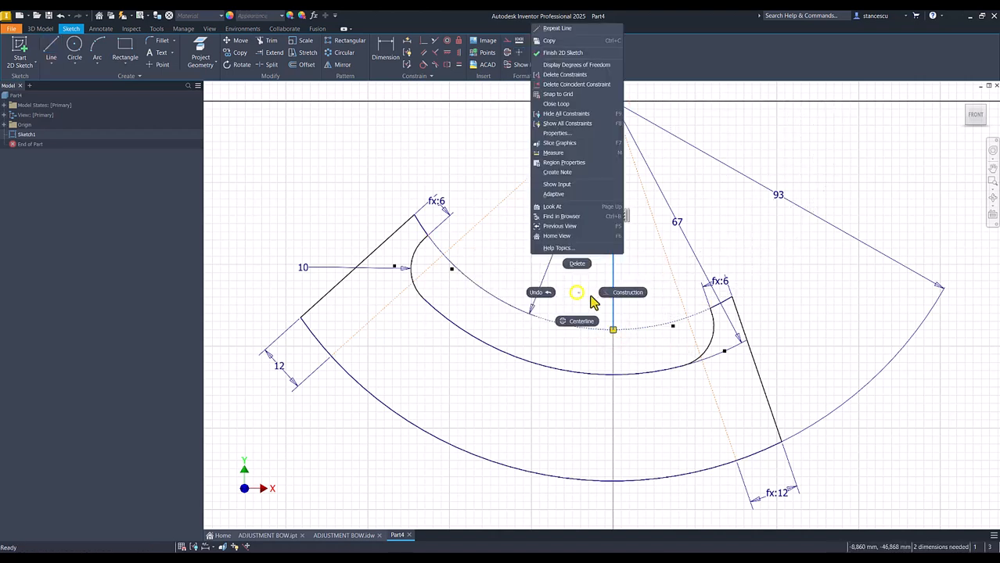
{"action": "left_click", "coordinate": [627, 292]}
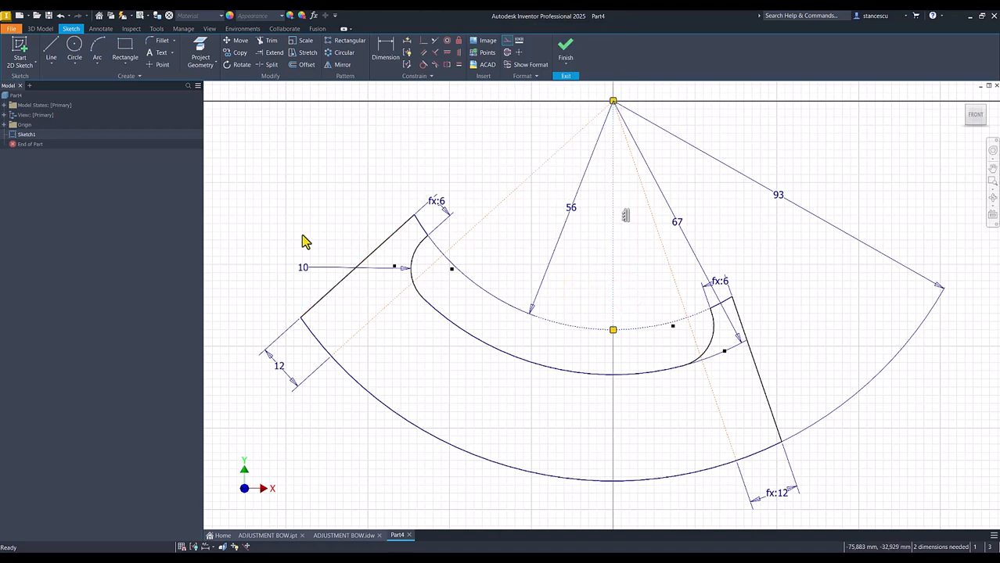
- Dimension the angle between the vertical construction line and the construction line through the upper end as 60 degrees
{"action": "left_click", "coordinate": [384, 49]}
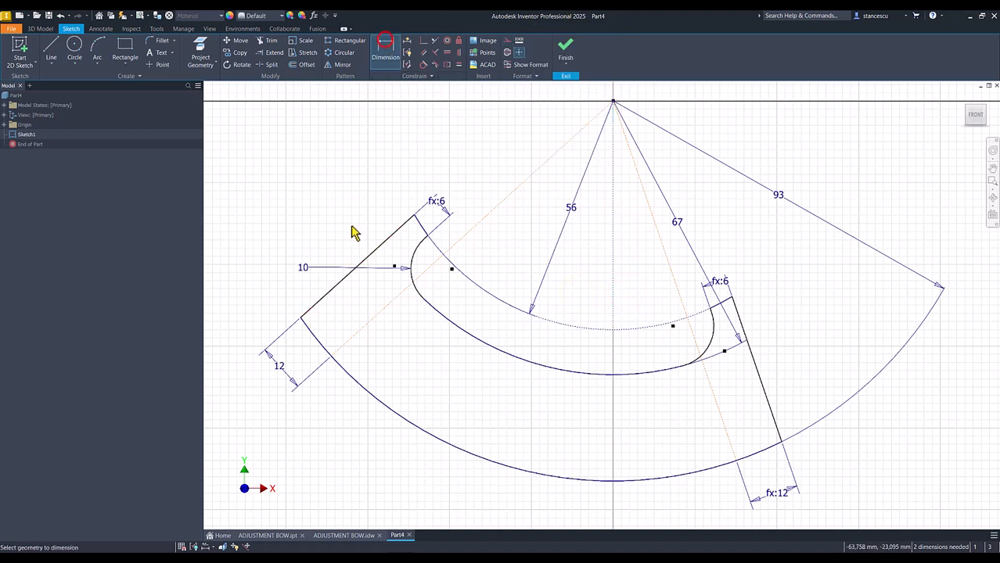
{"action": "left_click", "coordinate": [614, 286]}
{"action": "left_click", "coordinate": [495, 415]}
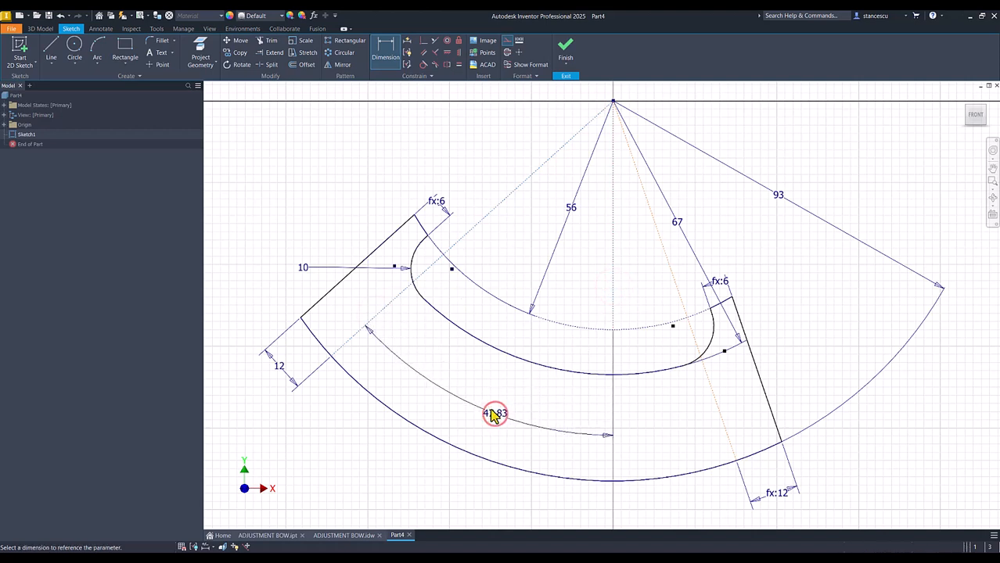
{"action": "type", "text": "60"}
{"action": "key", "text": "Return"}
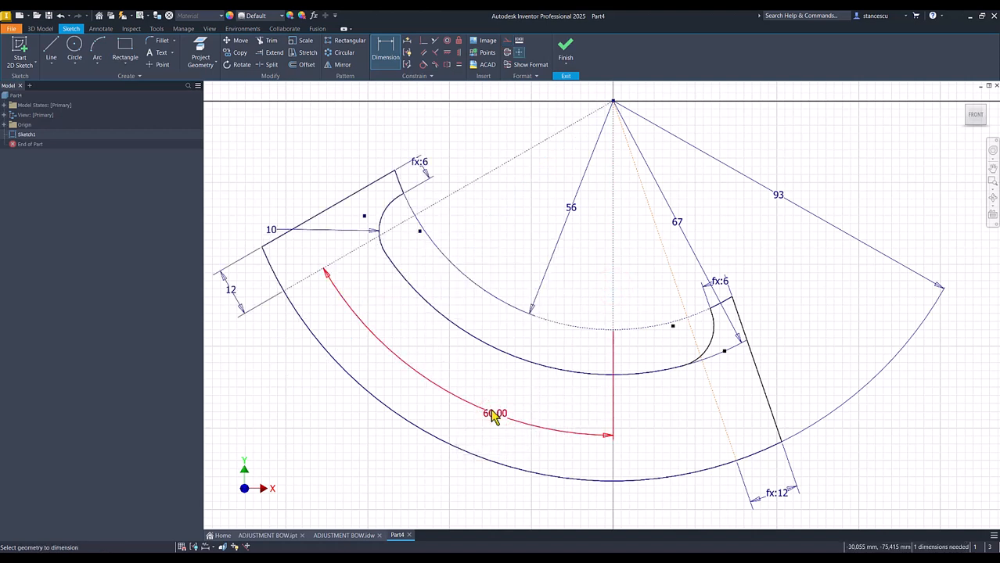
- Set the angle between the vertical construction line and the lower end's construction line to 18 degrees
{"action": "left_click", "coordinate": [612, 249]}
{"action": "left_click", "coordinate": [662, 245]}
{"action": "left_click", "coordinate": [675, 431]}
{"action": "type", "text": "18"}
{"action": "key", "text": "Return"}
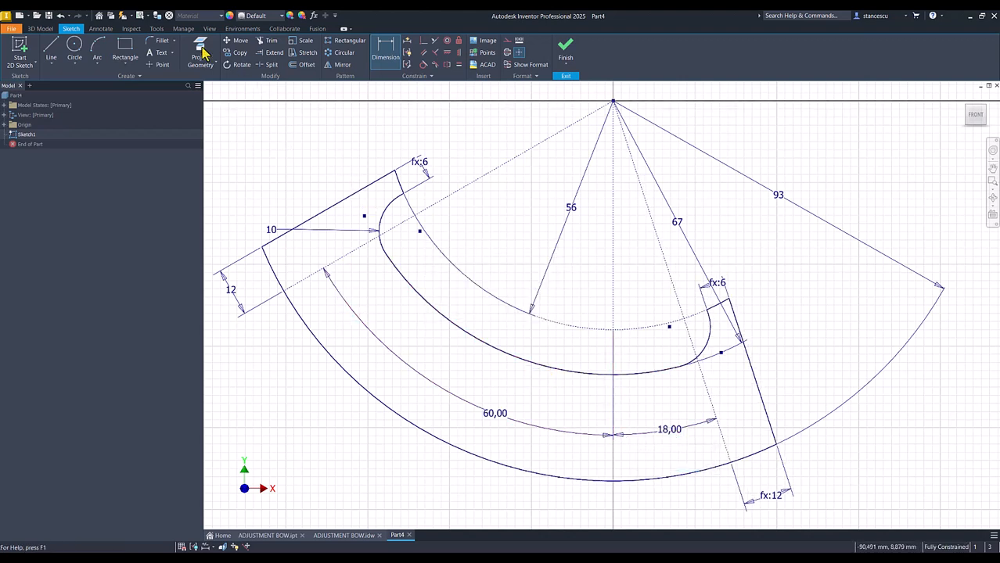
- Fillet the four corners of the two straight end edges of the arm profile with a 5 mm radius
{"action": "left_click", "coordinate": [161, 42]}
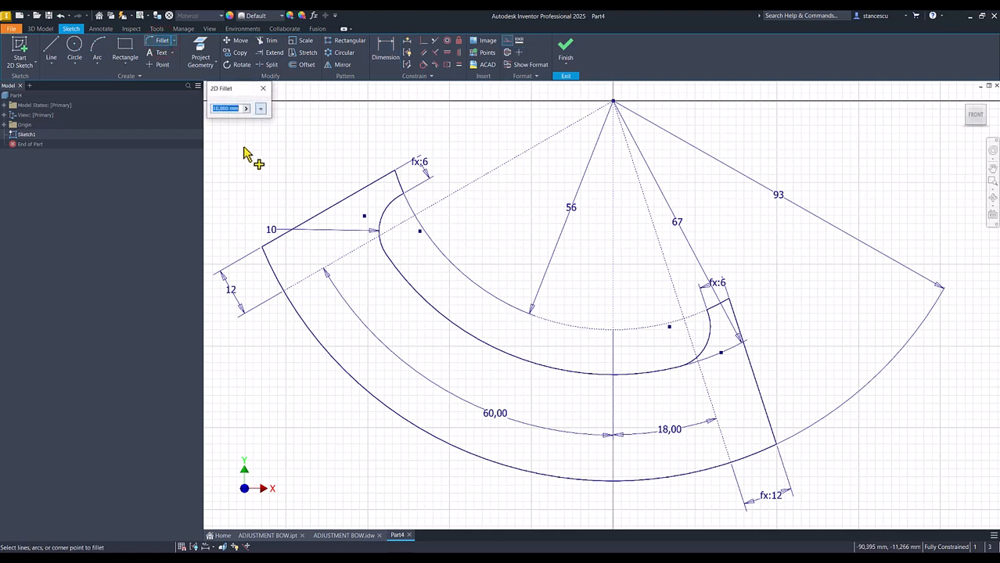
{"action": "left_click", "coordinate": [380, 186]}
{"action": "left_click", "coordinate": [402, 186]}
{"action": "left_click", "coordinate": [270, 274]}
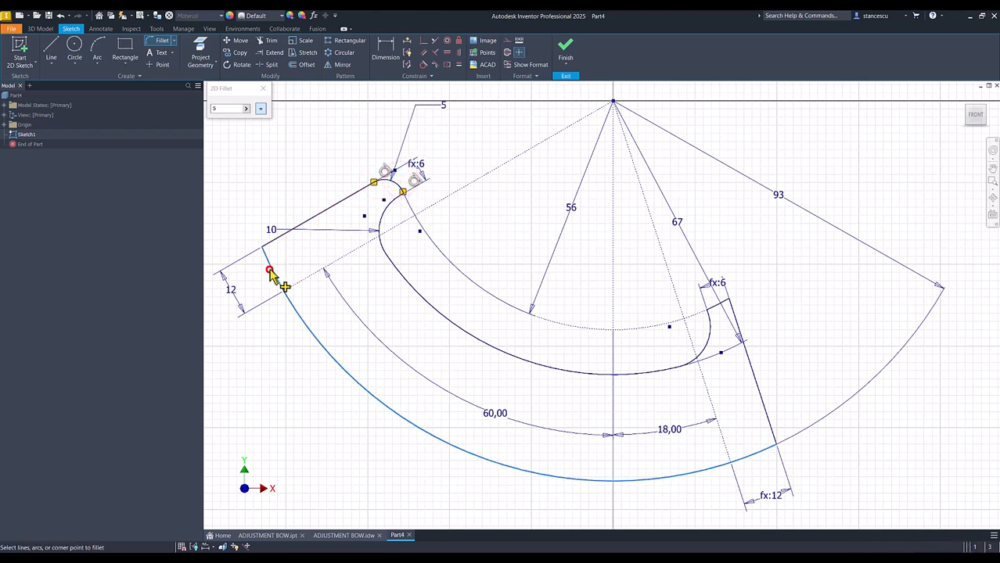
{"action": "left_click", "coordinate": [276, 238]}
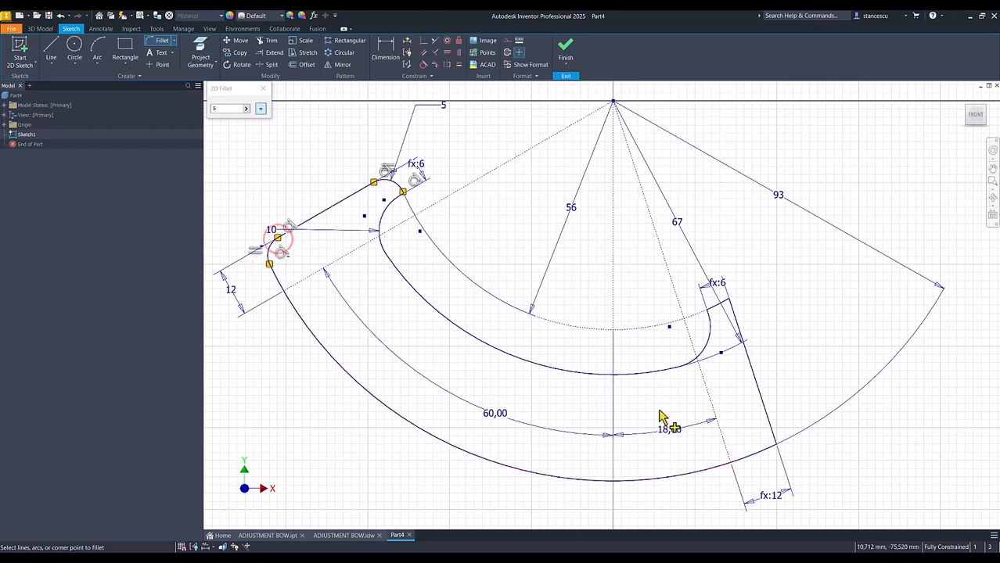
{"action": "left_click", "coordinate": [755, 454]}
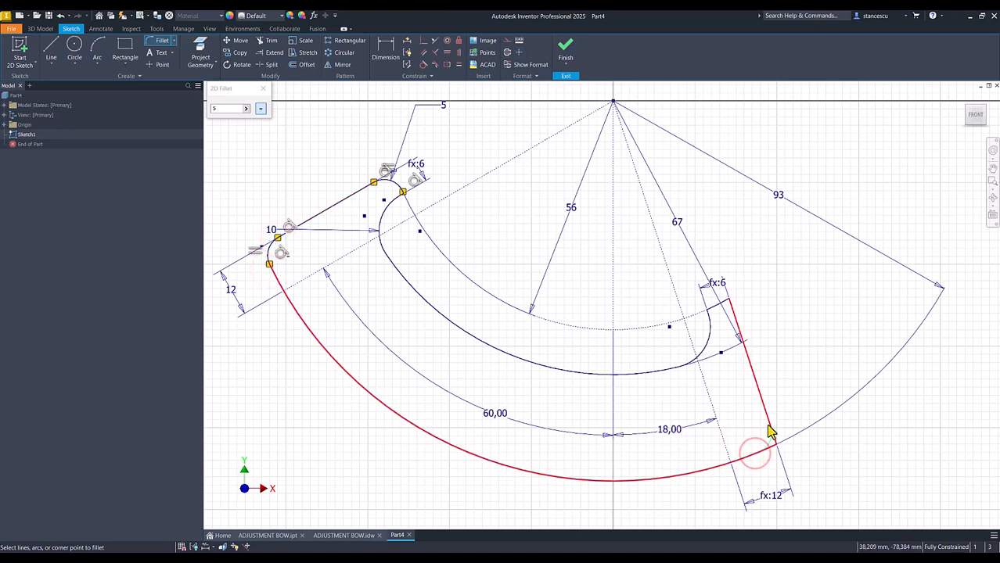
{"action": "left_click", "coordinate": [772, 423]}
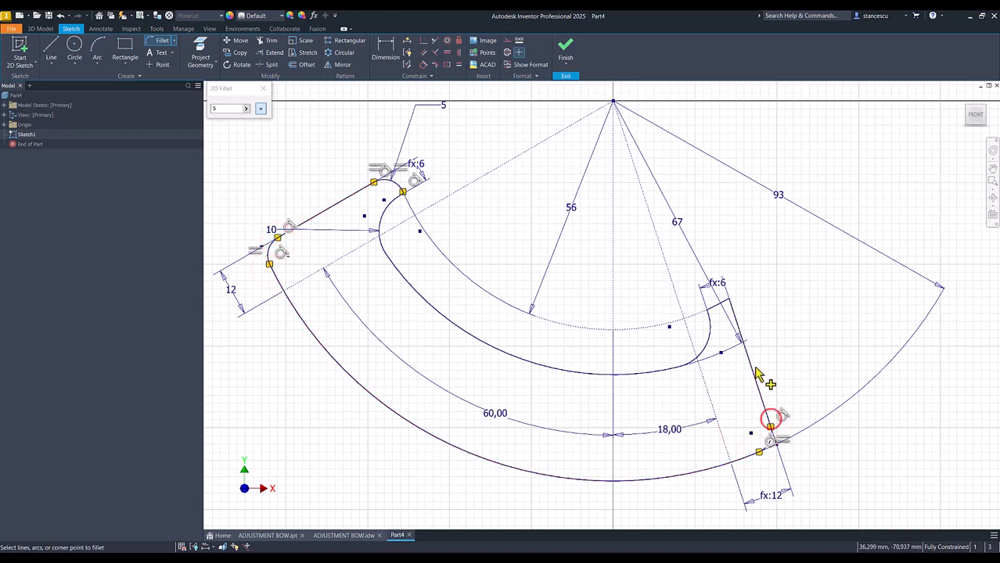
{"action": "left_click", "coordinate": [719, 312]}
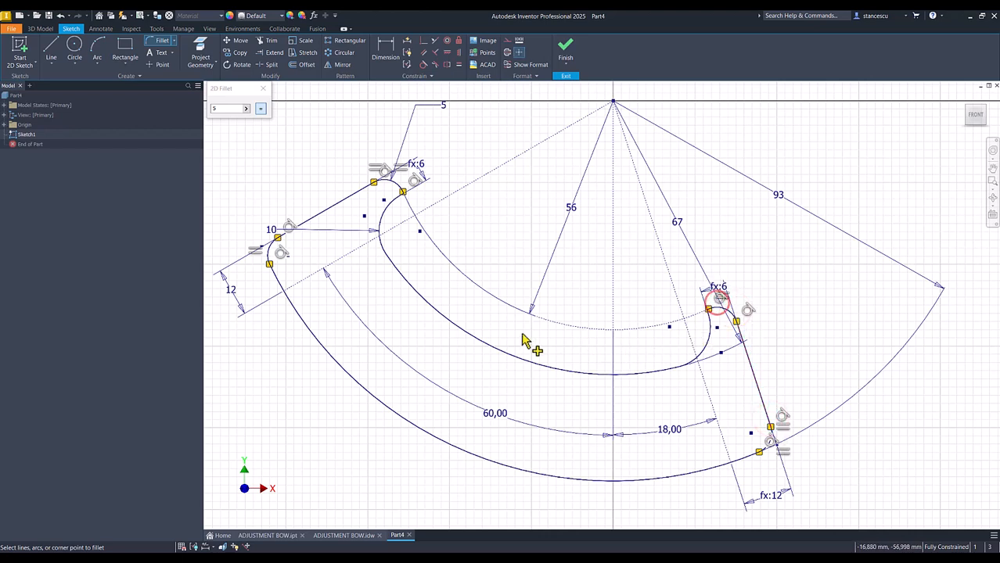
{"action": "left_click", "coordinate": [263, 90]}
{"action": "left_click", "coordinate": [514, 188]}
{"action": "key", "text": "Num_Lock"}
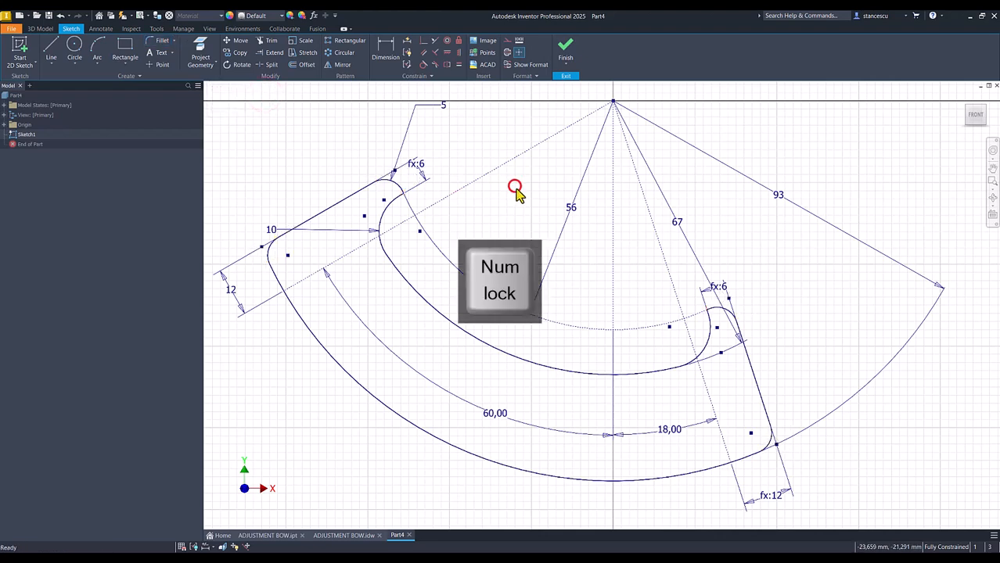
- Check the arm thickness in the ADJUSTMENT BOW drawing, finish the sketch and extrude the profile 17 mm in the flipped direction
{"action": "left_click", "coordinate": [345, 535]}
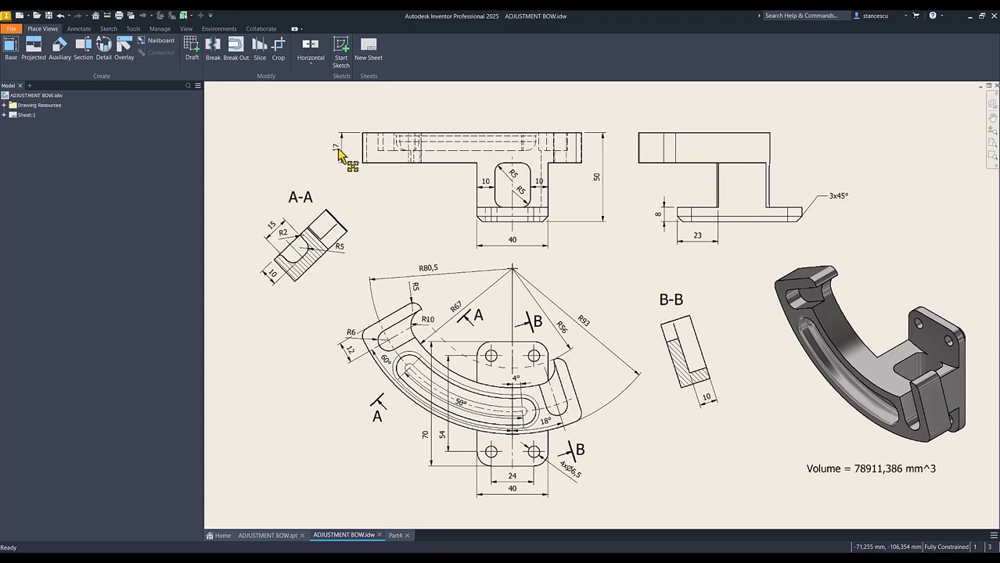
{"action": "left_click", "coordinate": [395, 536]}
{"action": "left_click", "coordinate": [315, 382]}
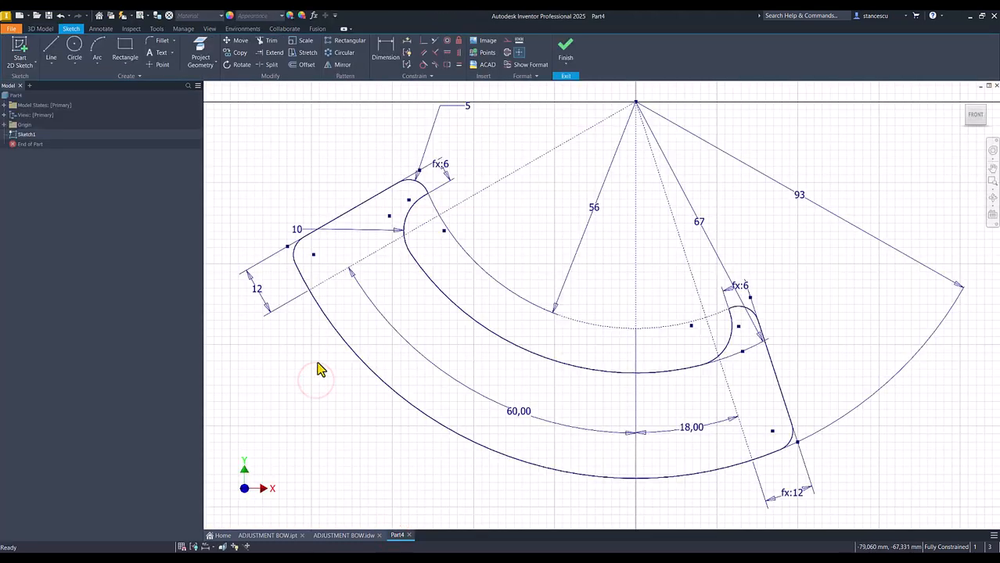
{"action": "key", "text": "F6"}
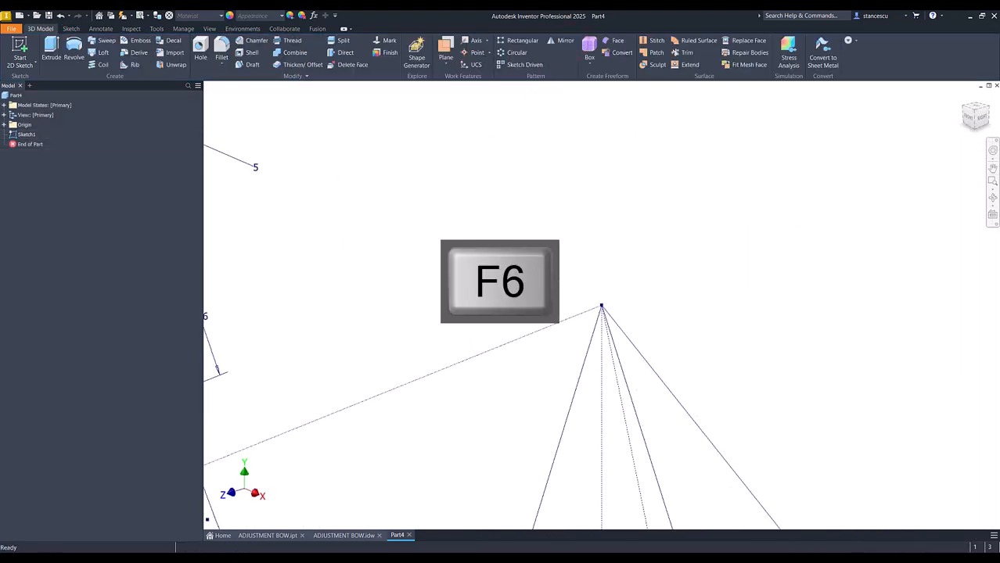
{"action": "left_click", "coordinate": [50, 49]}
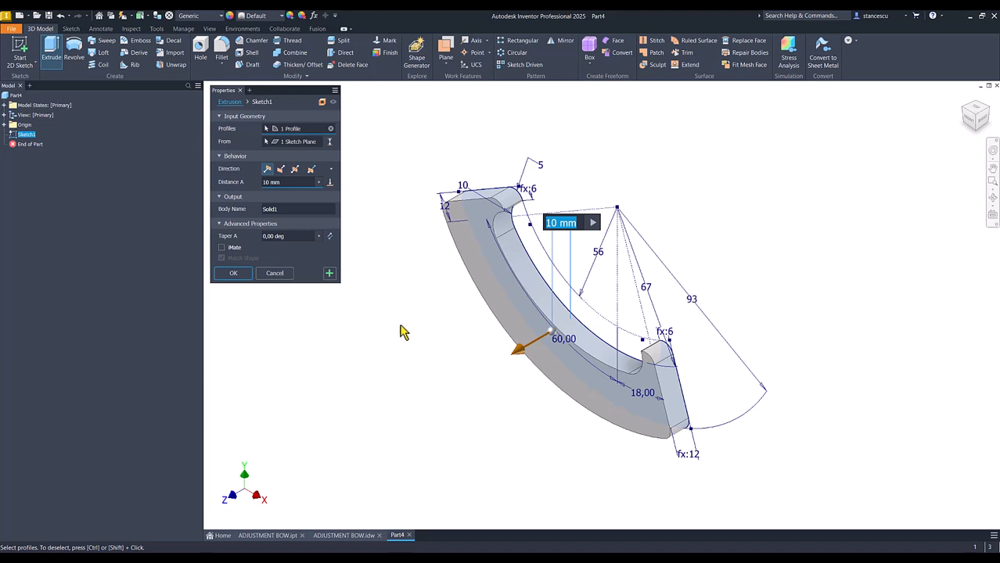
{"action": "left_click", "coordinate": [280, 169]}
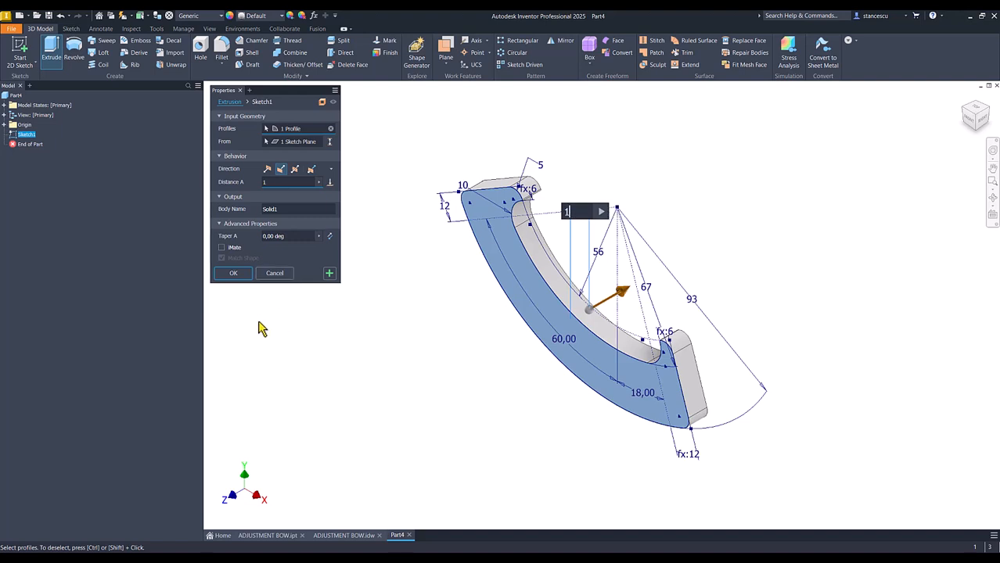
{"action": "key", "text": "Return"}
{"action": "key", "text": "F6"}
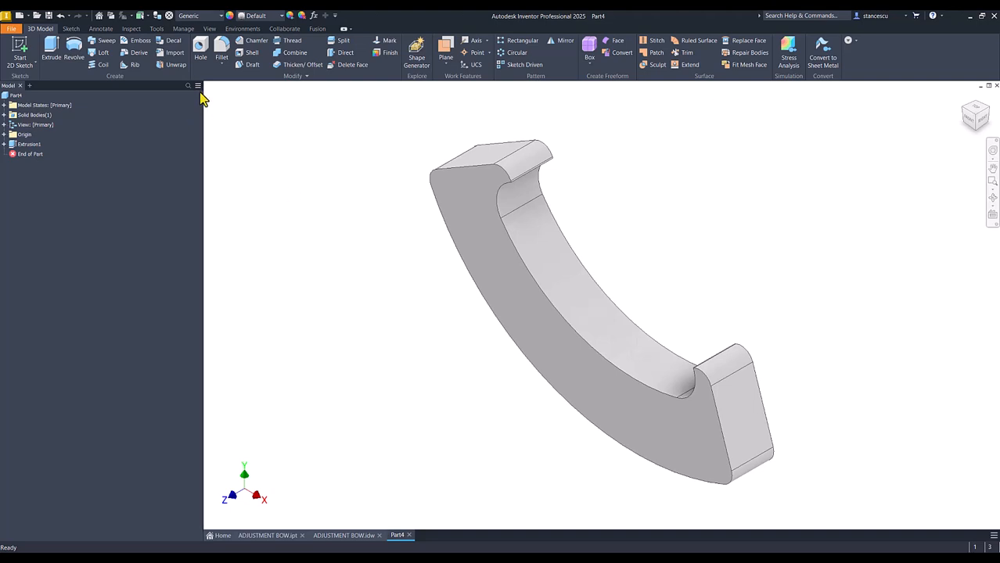
- Consult the ADJUSTMENT BOW drawing for the slot details and start a new sketch on the arm's front face
{"action": "left_click", "coordinate": [368, 536]}
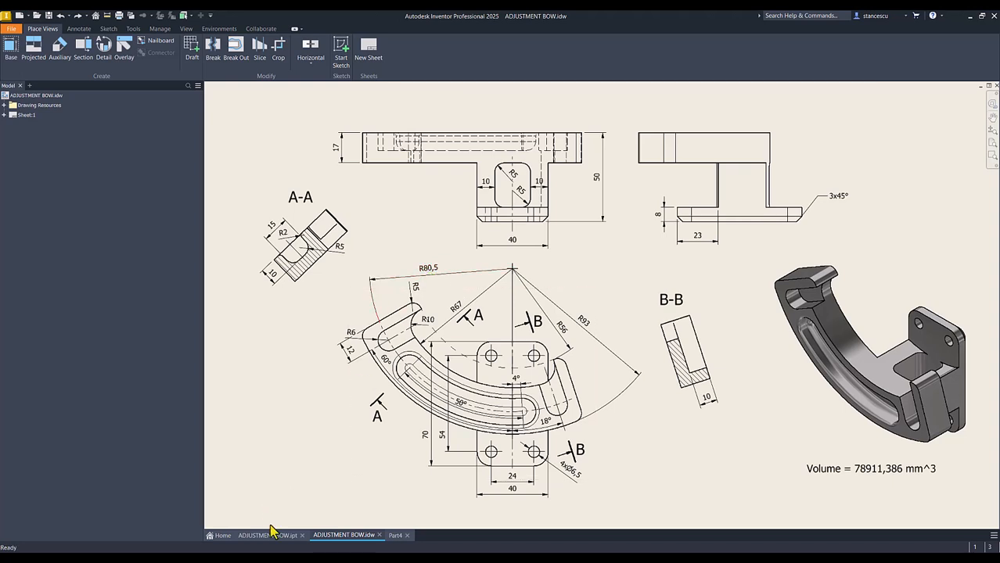
{"action": "left_click", "coordinate": [395, 536]}
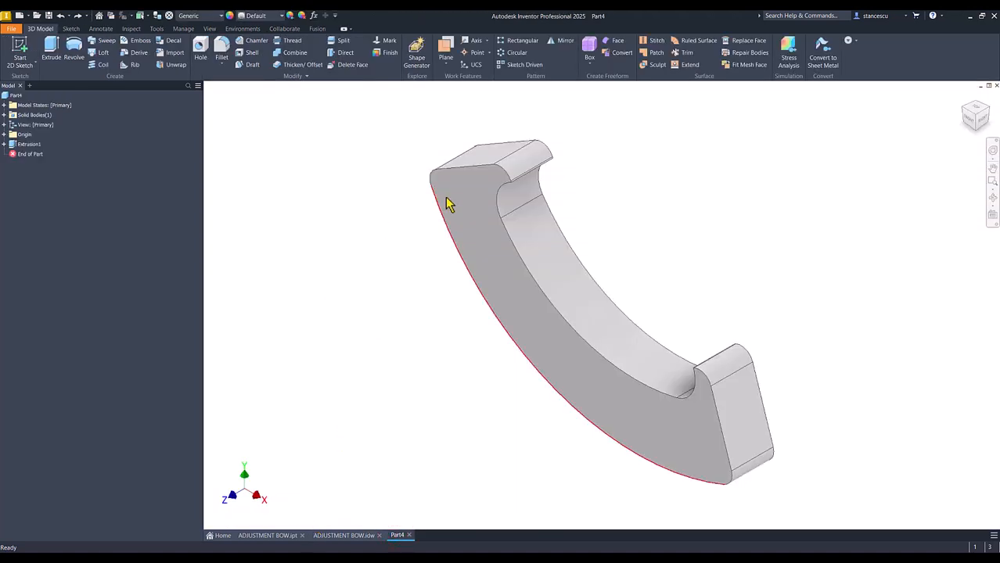
{"action": "left_click", "coordinate": [468, 207]}
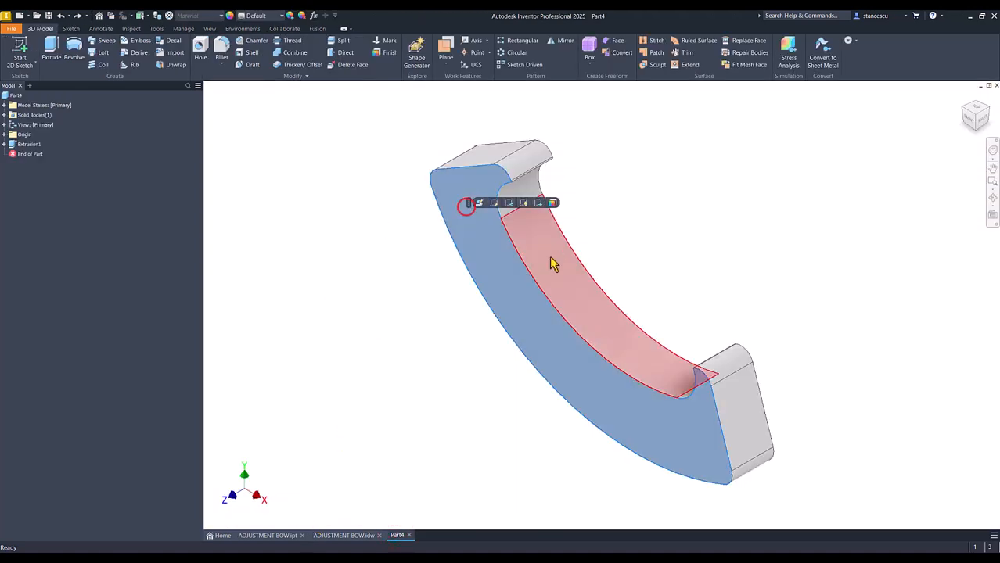
{"action": "left_click", "coordinate": [540, 203]}
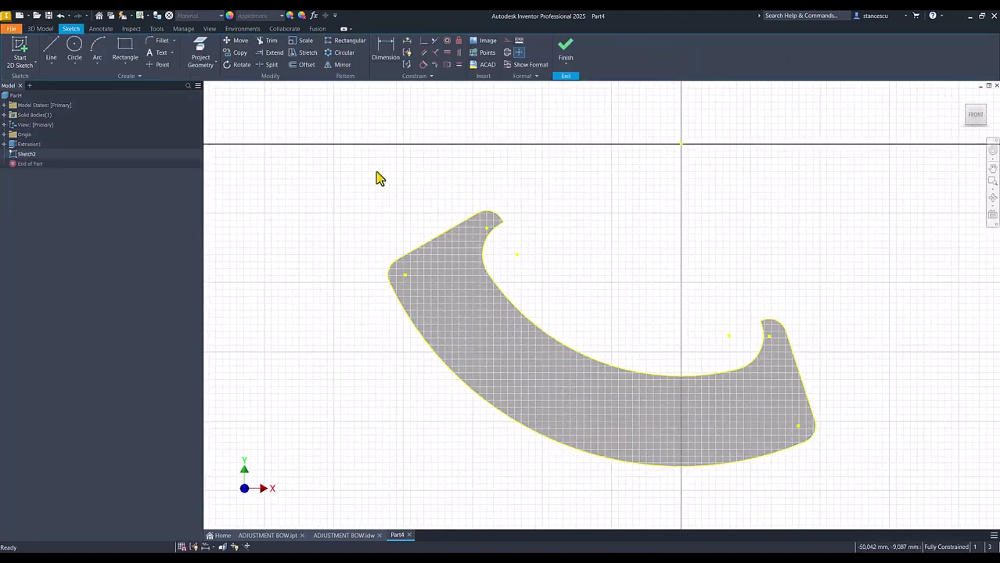
- Sketch an open slot from the upper hook's inner tip with a line, a tangent arc and a parallel line ending on the inner edge
{"action": "left_click", "coordinate": [50, 52]}
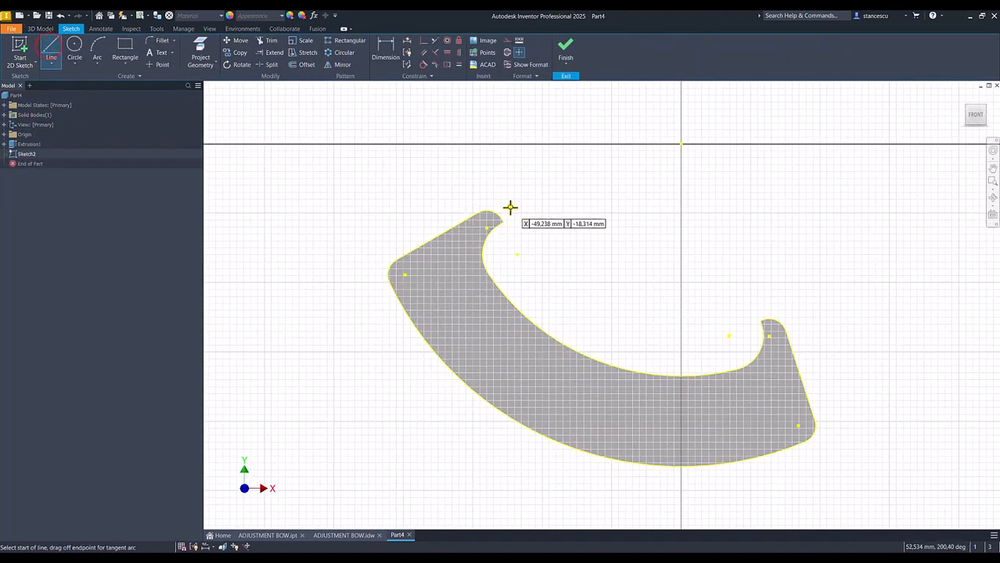
{"action": "scroll", "coordinate": [507, 219], "scroll_direction": "up", "scroll_amount": 4}
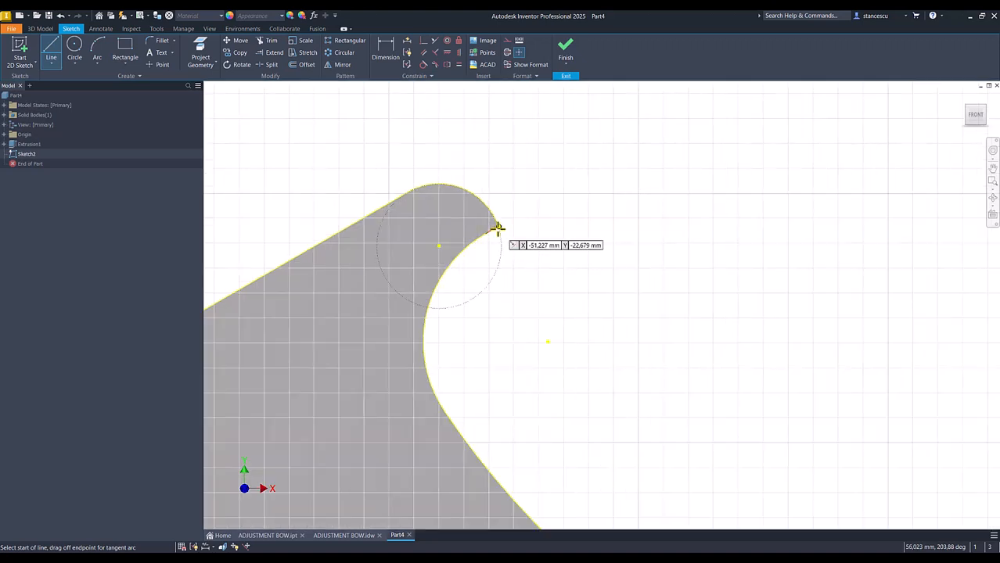
{"action": "scroll", "coordinate": [492, 232], "scroll_direction": "up", "scroll_amount": 3}
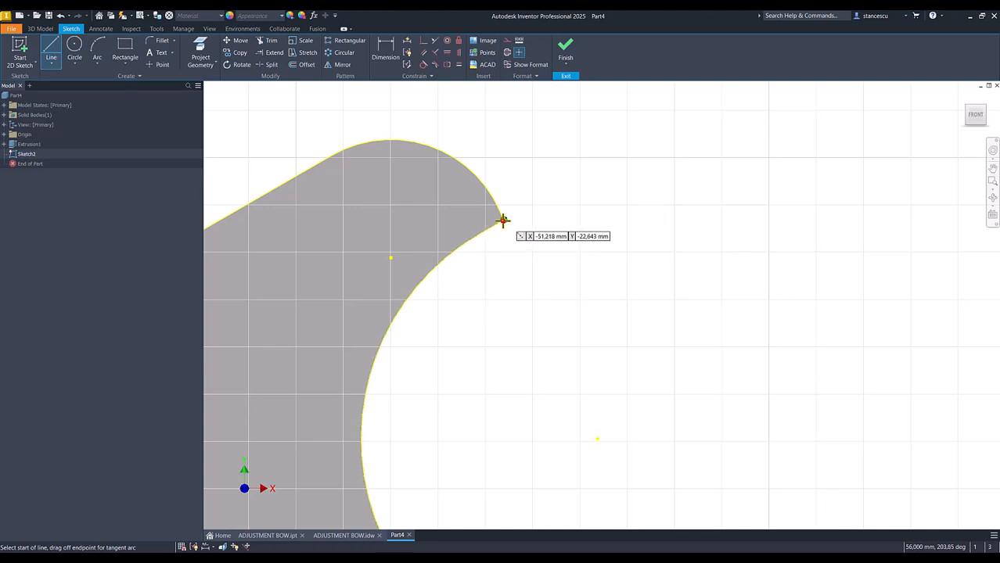
{"action": "left_click", "coordinate": [502, 221]}
{"action": "scroll", "coordinate": [379, 291], "scroll_direction": "down", "scroll_amount": 2}
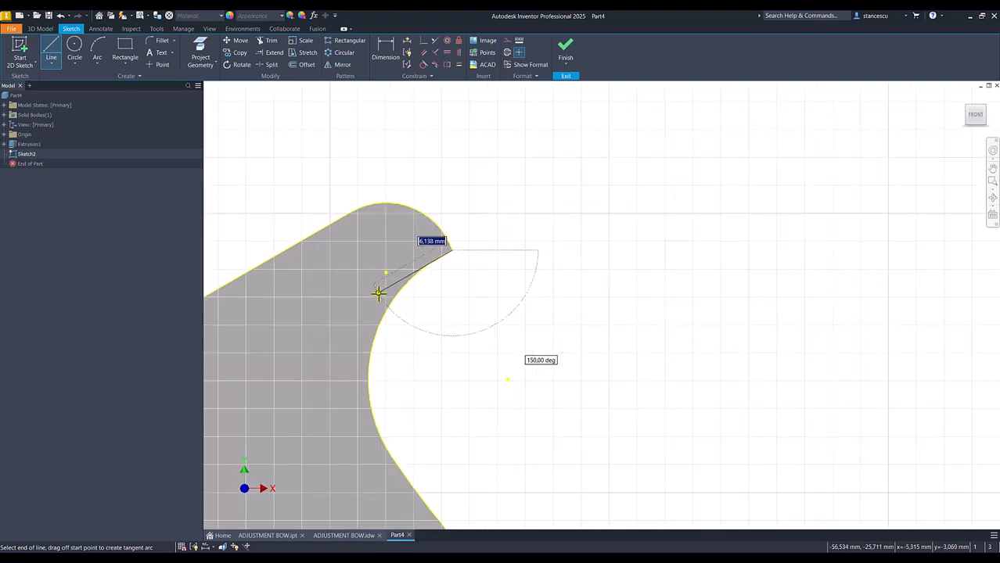
{"action": "scroll", "coordinate": [379, 293], "scroll_direction": "down", "scroll_amount": 2}
{"action": "middle_click_drag", "start_coordinate": [375, 316], "coordinate": [562, 234]}
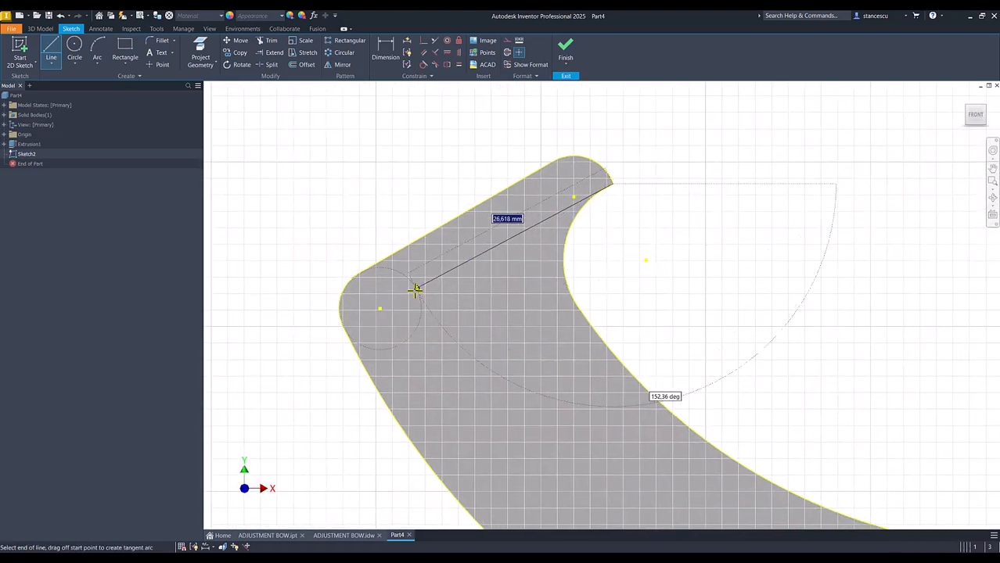
{"action": "left_click", "coordinate": [452, 274]}
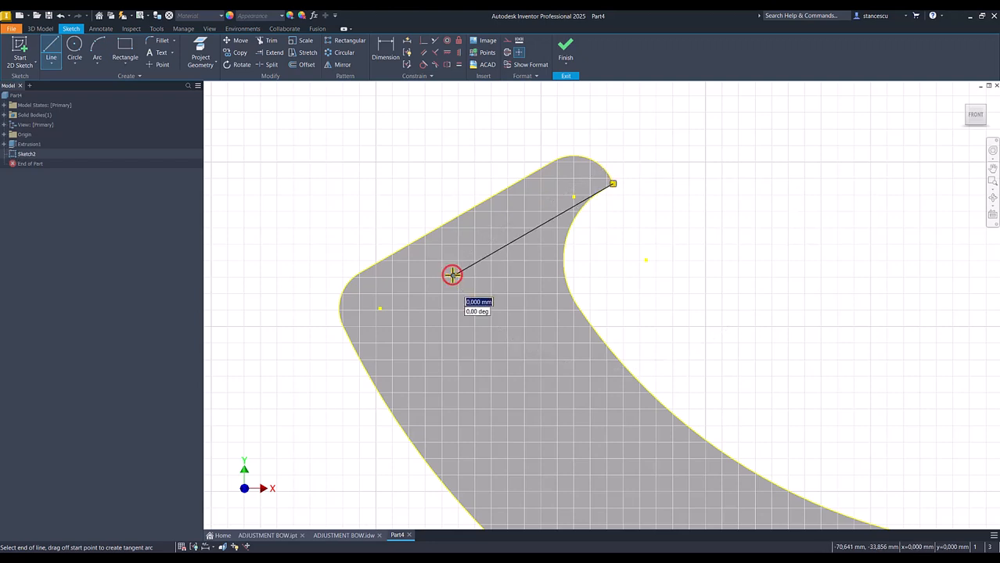
{"action": "left_click_drag", "start_coordinate": [453, 275], "coordinate": [488, 340]}
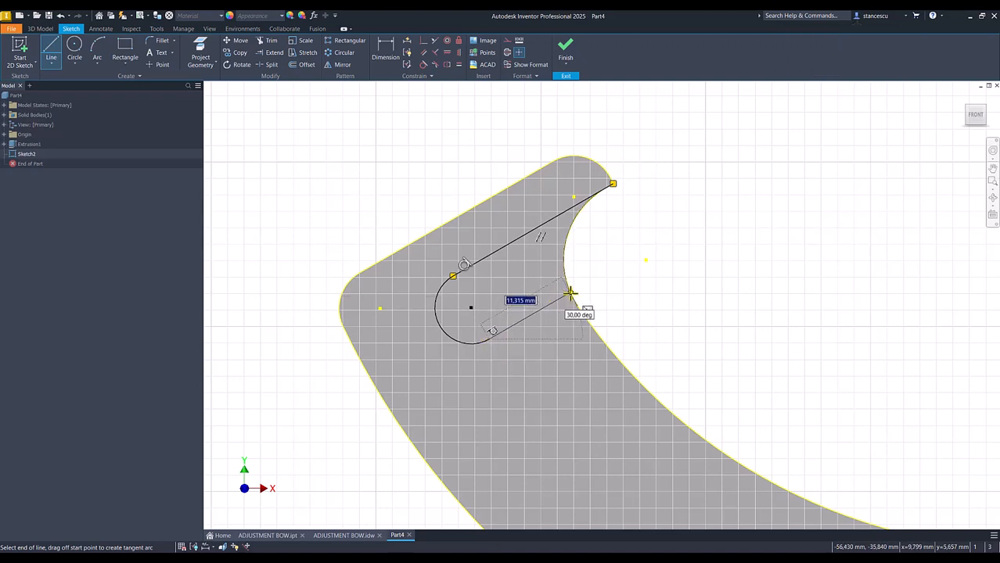
{"action": "left_click", "coordinate": [571, 293]}
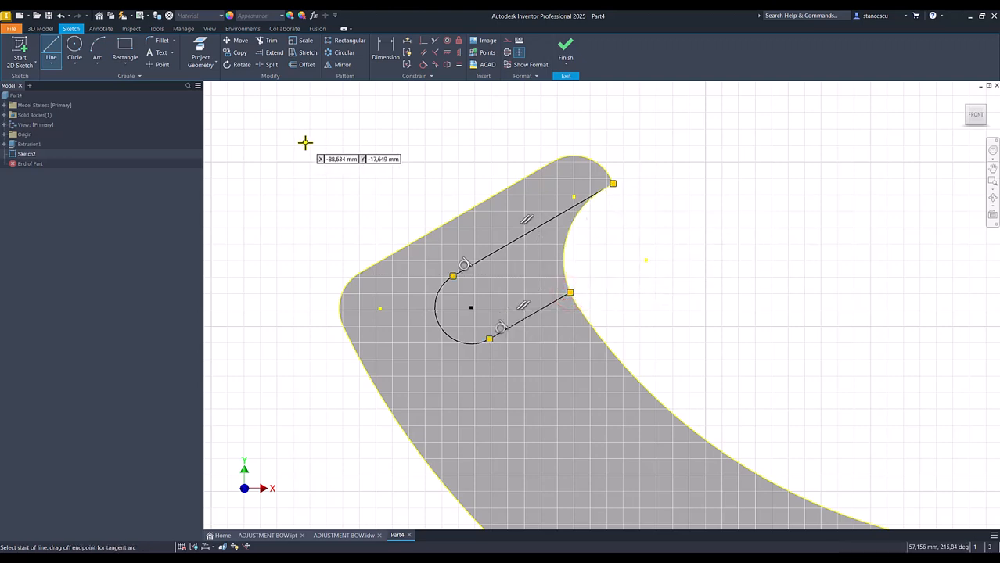
- Dimension the slot's end arc with a 6 mm radius
{"action": "left_click", "coordinate": [391, 54]}
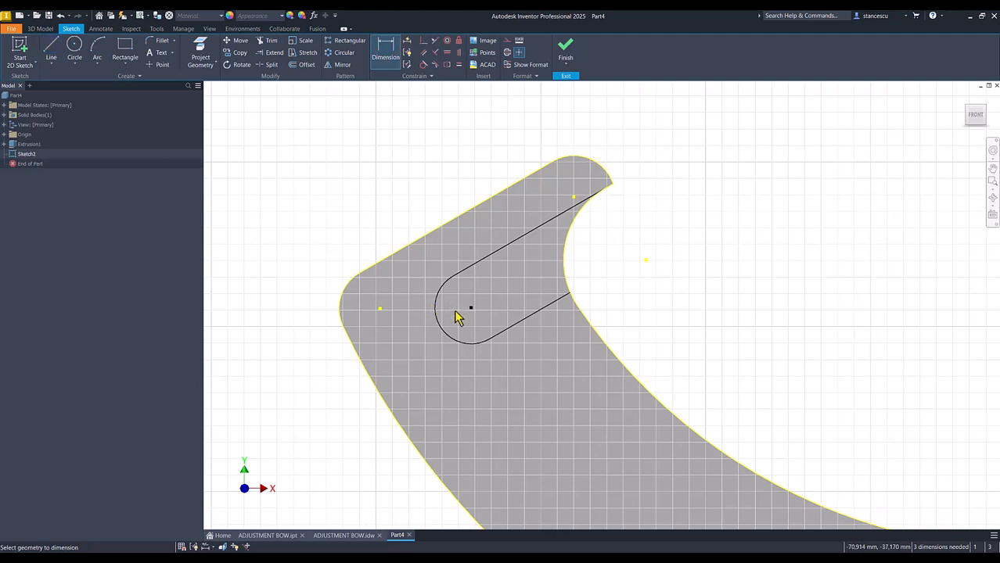
{"action": "left_click", "coordinate": [429, 313]}
{"action": "left_click", "coordinate": [310, 262]}
{"action": "type", "text": "6"}
{"action": "key", "text": "Return"}
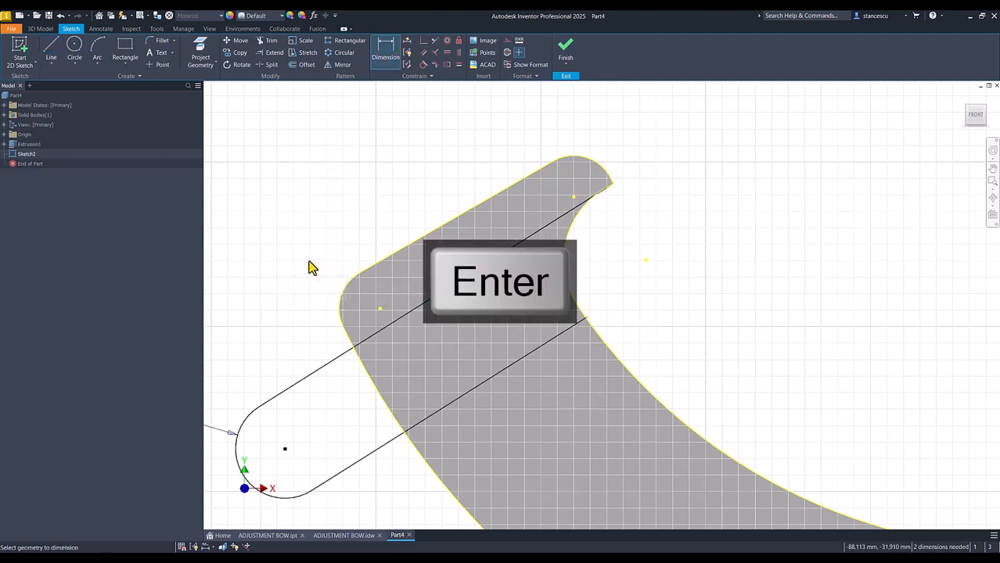
- Dimension the aligned distance between the slot arc's centre and the origin as 80.5 mm
{"action": "key", "text": "Num_Lock"}
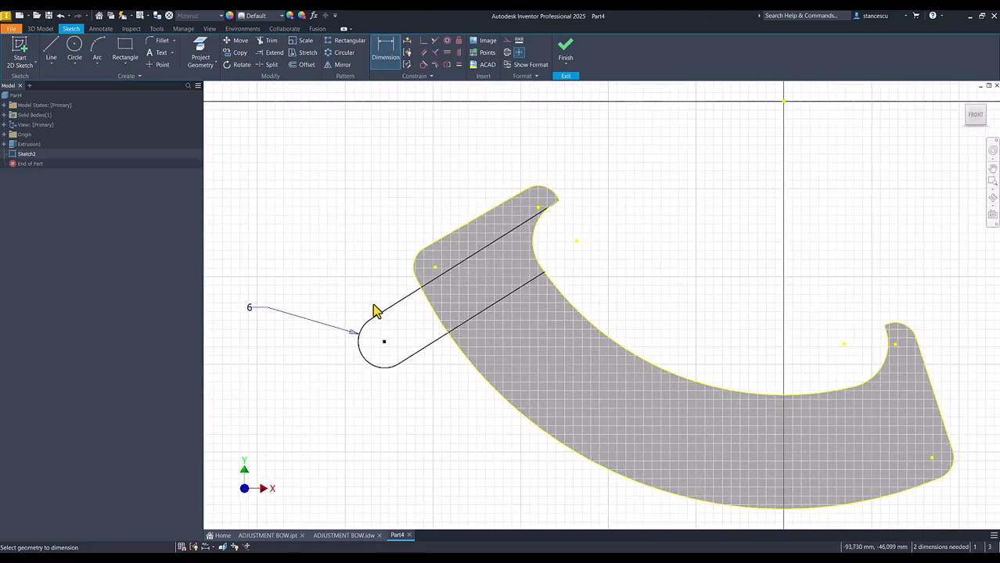
{"action": "left_click", "coordinate": [383, 344]}
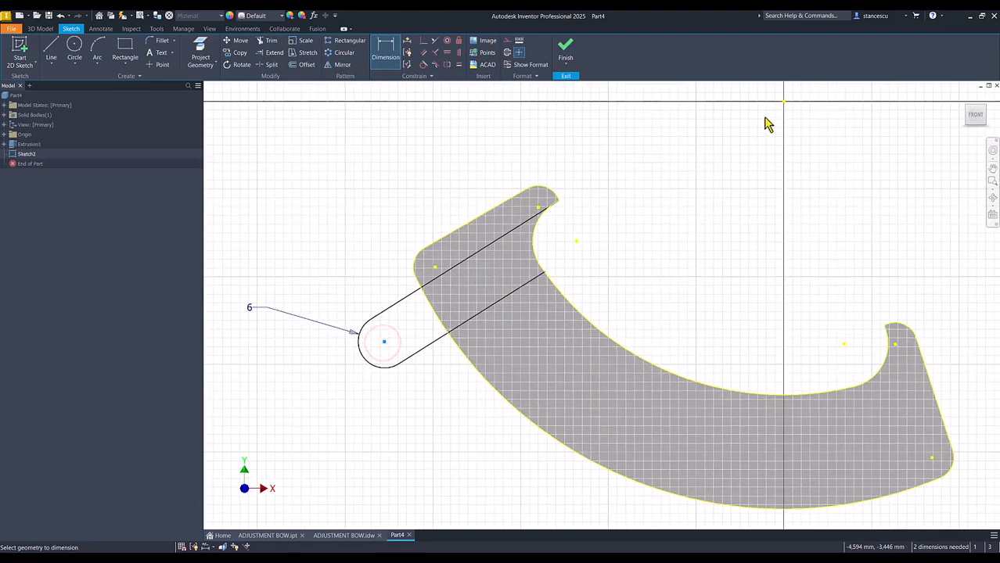
{"action": "left_click", "coordinate": [783, 102]}
{"action": "left_click", "coordinate": [669, 132]}
{"action": "left_click", "coordinate": [480, 150]}
{"action": "type", "text": "a"}
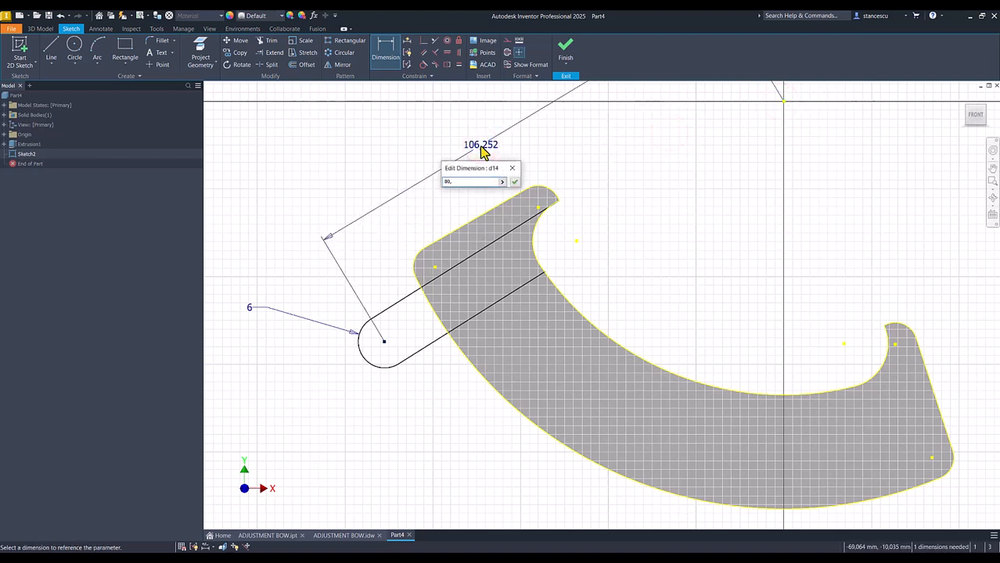
{"action": "type", "text": "5"}
{"action": "key", "text": "Return"}
- Finish the sketch and extrude the slot profile as a 10 mm deep cut into the arm
{"action": "left_click", "coordinate": [567, 51]}
{"action": "left_click", "coordinate": [51, 48]}
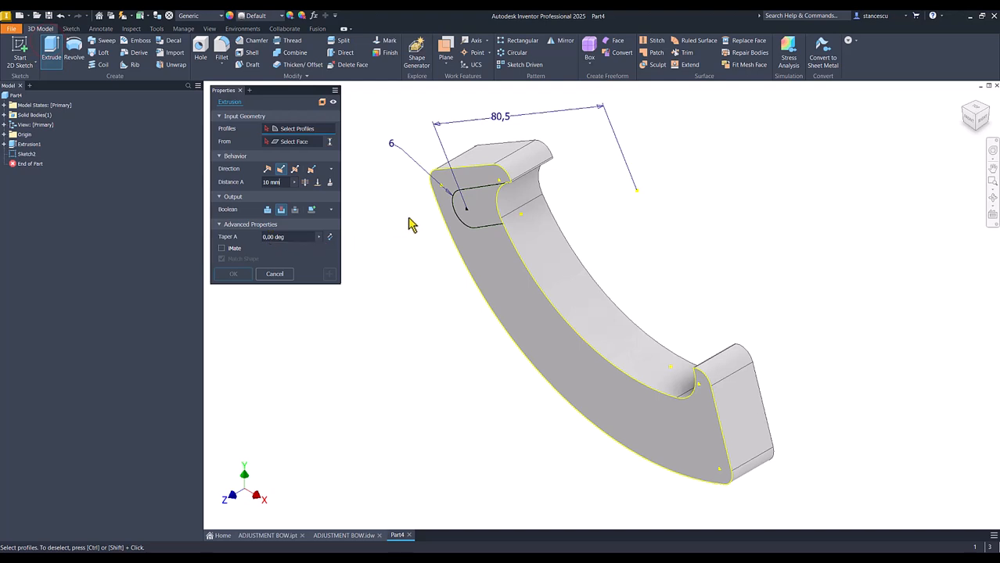
{"action": "left_click", "coordinate": [480, 211]}
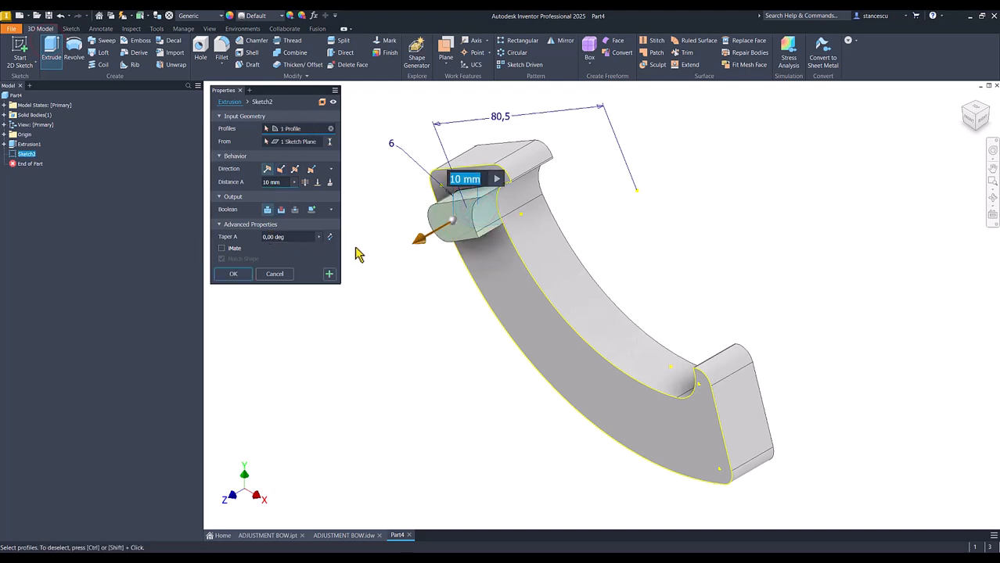
{"action": "left_click", "coordinate": [280, 210]}
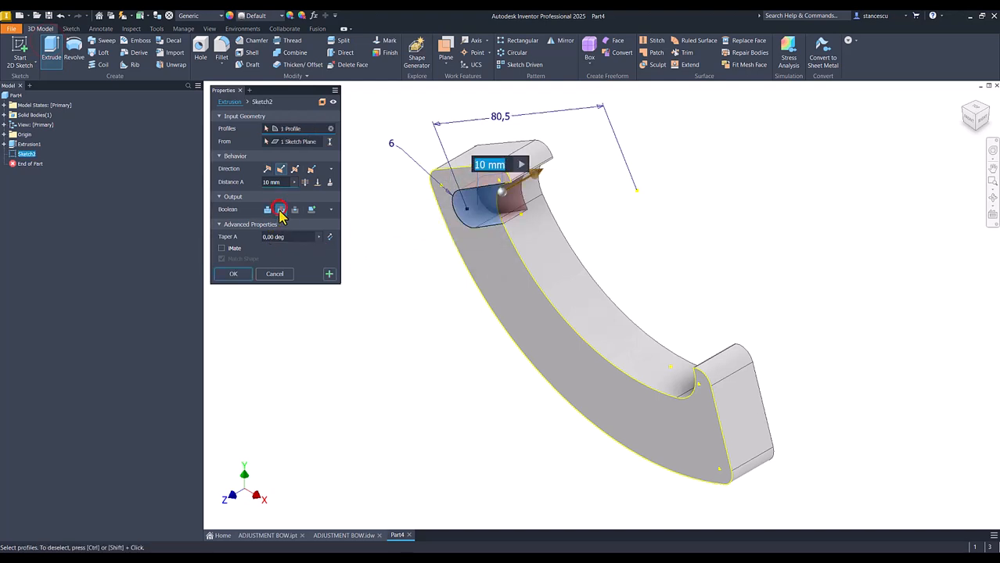
{"action": "left_click", "coordinate": [234, 276]}
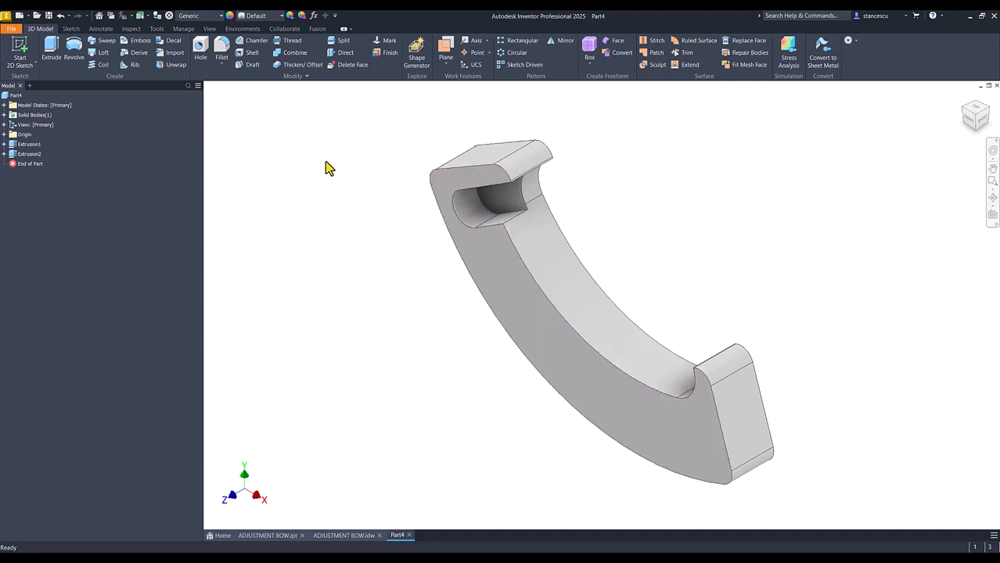
- Create a midplane work plane between the flat end faces of the two hooks
{"action": "left_click", "coordinate": [445, 48]}
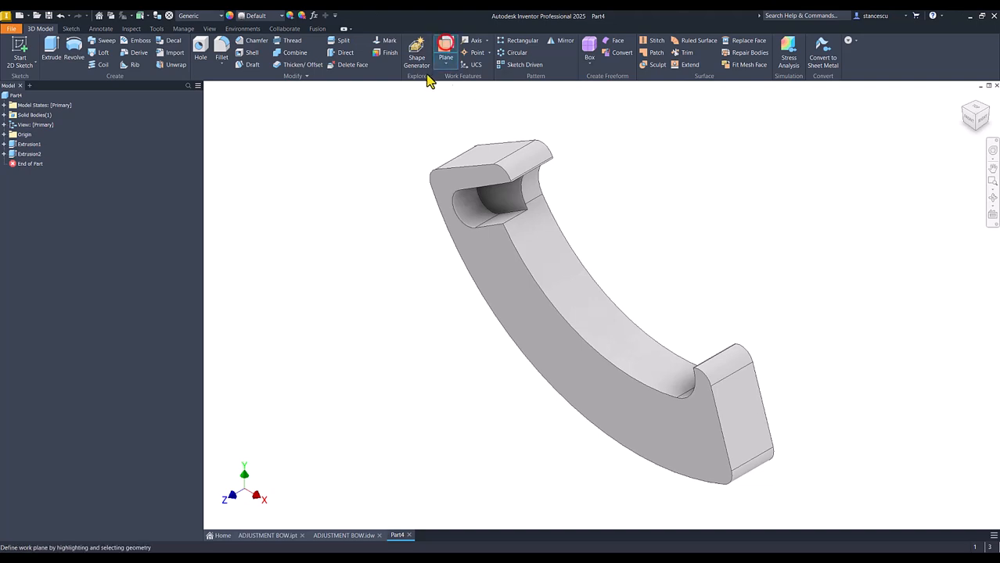
{"action": "left_click", "coordinate": [486, 156]}
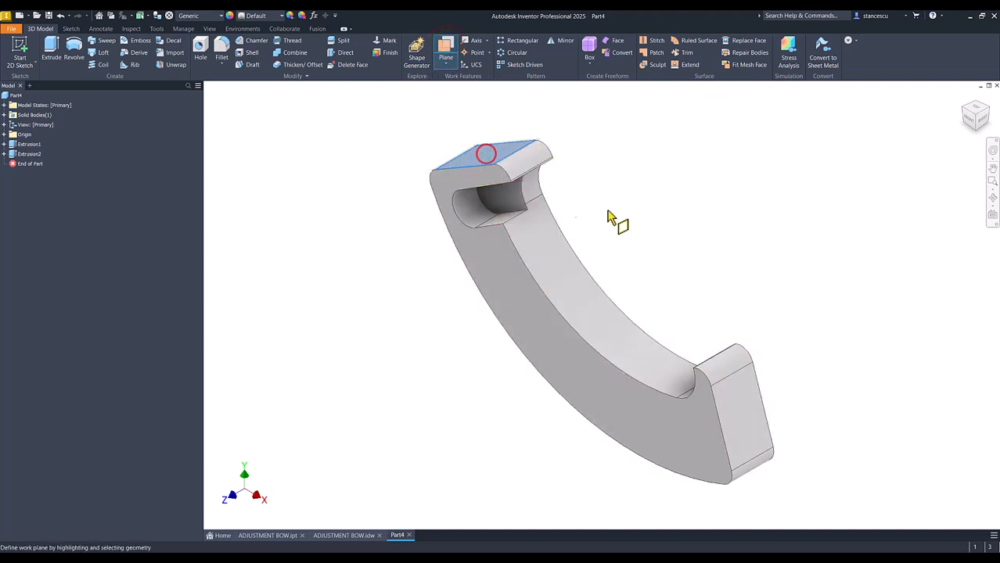
{"action": "left_click", "coordinate": [742, 393]}
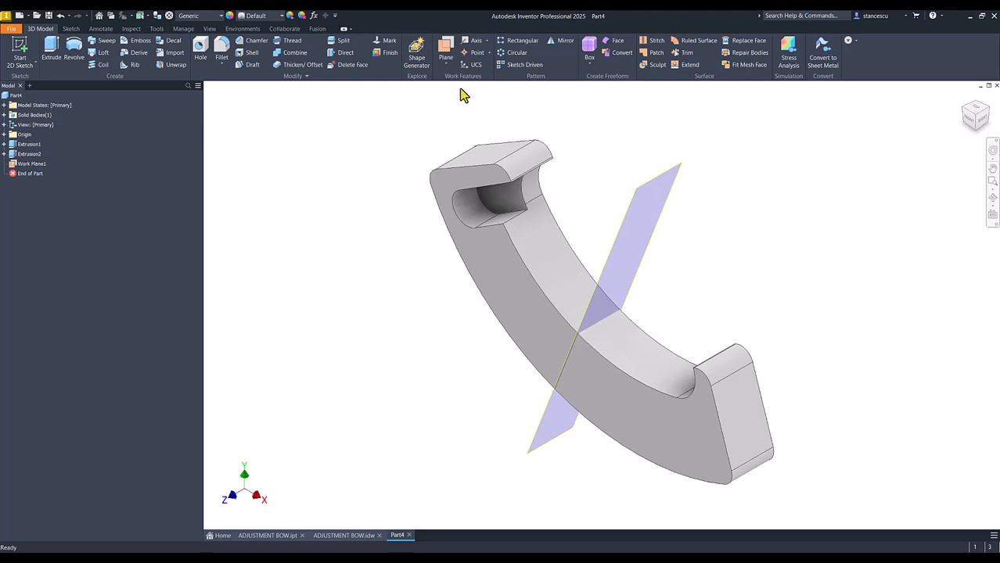
- Mirror the slot cut across the work plane to the other end of the arm
{"action": "left_click", "coordinate": [566, 43]}
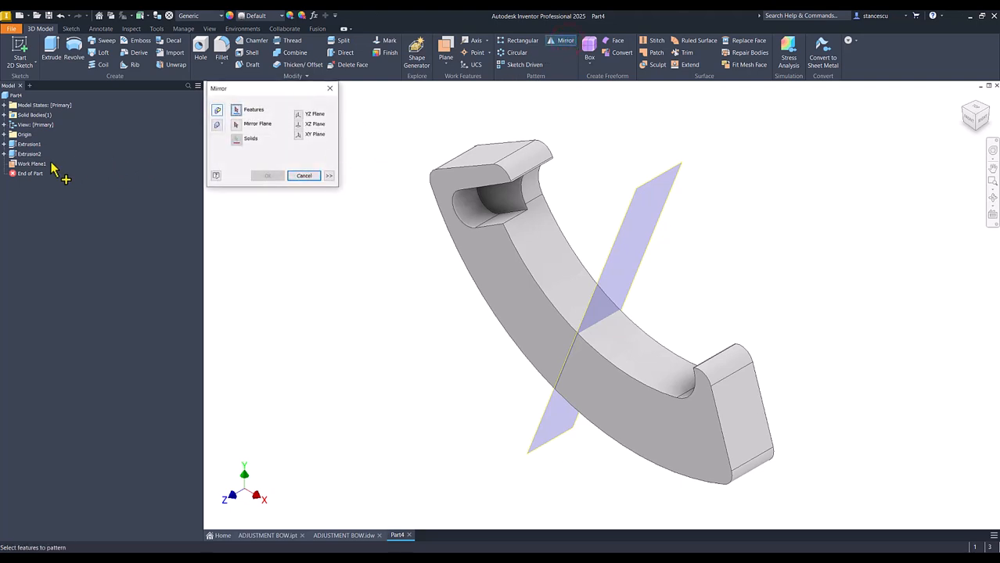
{"action": "left_click", "coordinate": [28, 155]}
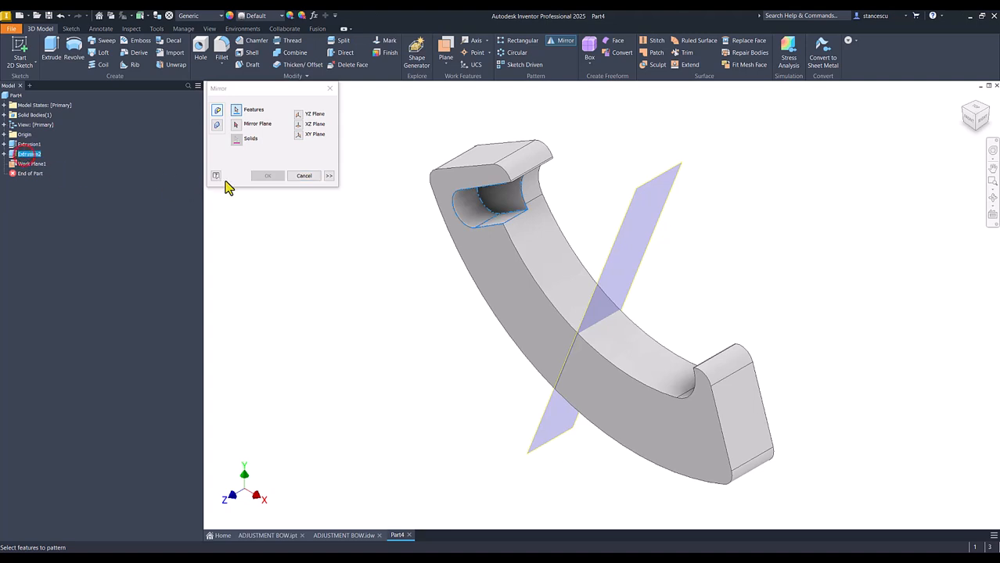
{"action": "left_click", "coordinate": [236, 125]}
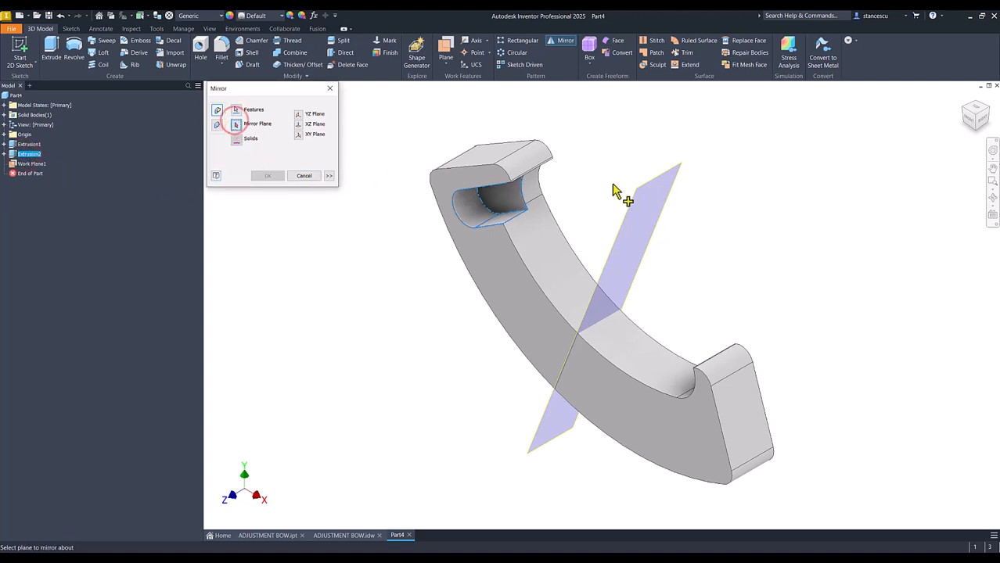
{"action": "left_click", "coordinate": [630, 205]}
{"action": "left_click", "coordinate": [270, 175]}
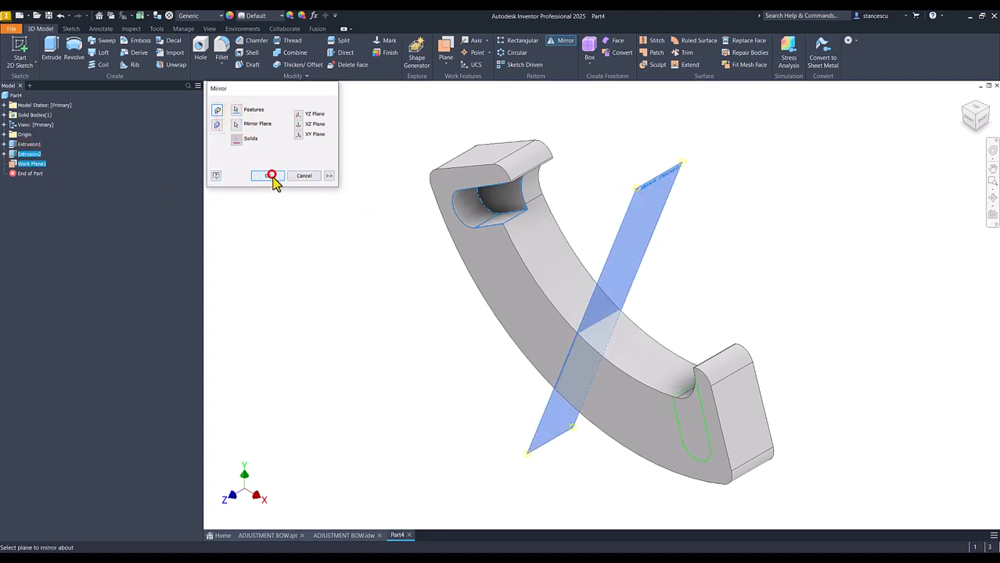
- Hide the mid work plane
{"action": "left_click", "coordinate": [646, 189]}
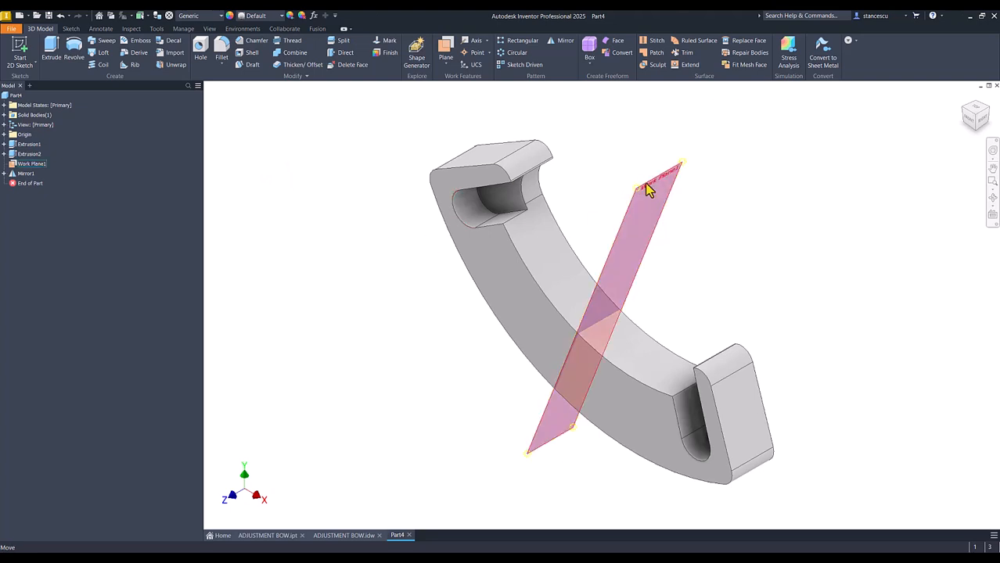
{"action": "right_click", "coordinate": [647, 190]}
{"action": "left_click", "coordinate": [670, 196]}
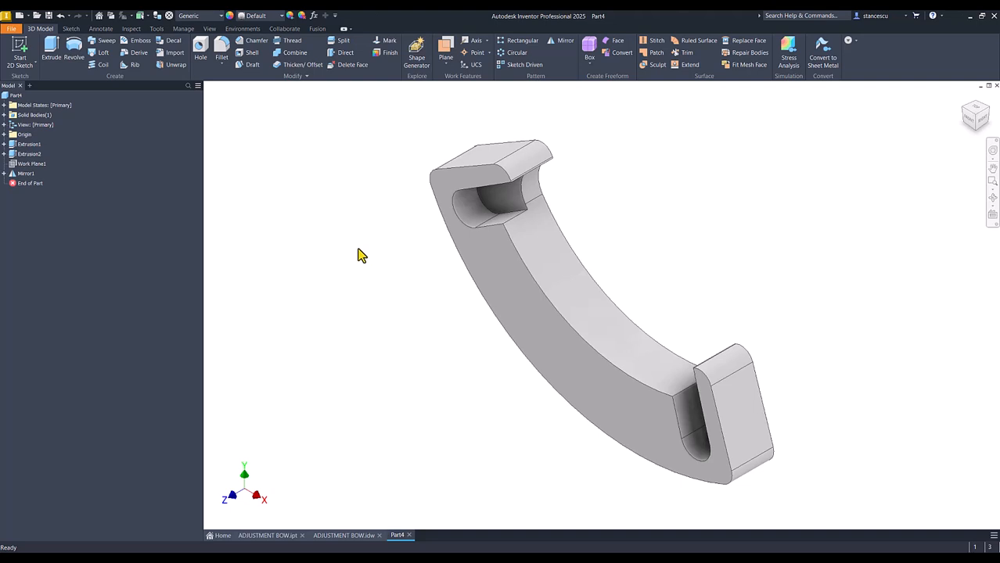
- Examine the curved slot's width, angles and arc path in the ADJUSTMENT BOW drawing and its section A-A
{"action": "left_click", "coordinate": [346, 535]}
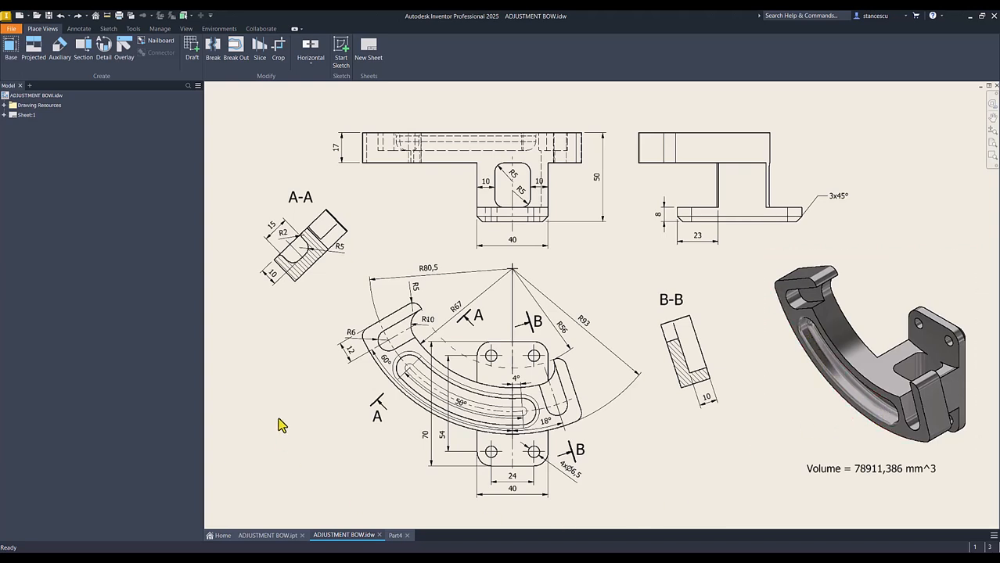
{"action": "left_click", "coordinate": [271, 233]}
{"action": "left_click", "coordinate": [447, 414]}
{"action": "left_click", "coordinate": [462, 404]}
{"action": "left_click", "coordinate": [514, 395]}
{"action": "left_click", "coordinate": [517, 381]}
{"action": "left_click", "coordinate": [463, 410]}
- Return to the part and start a new sketch on the arm's front face
{"action": "left_click", "coordinate": [394, 536]}
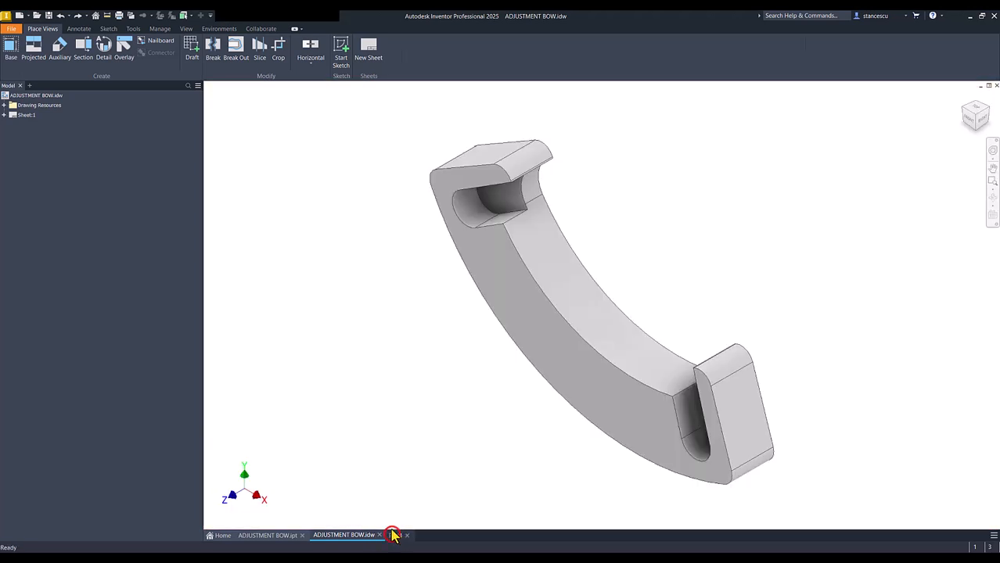
{"action": "left_click", "coordinate": [583, 348]}
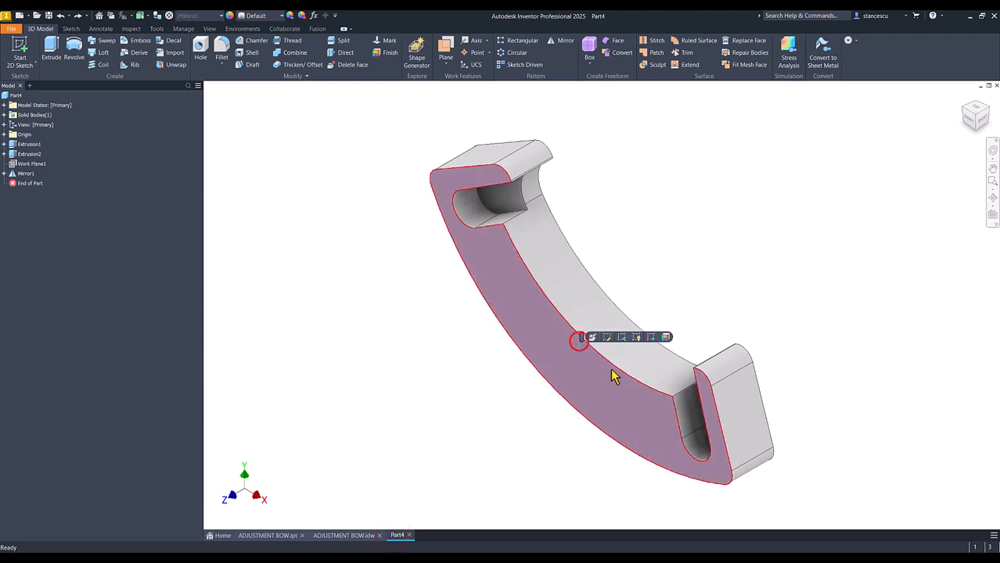
{"action": "left_click", "coordinate": [652, 342]}
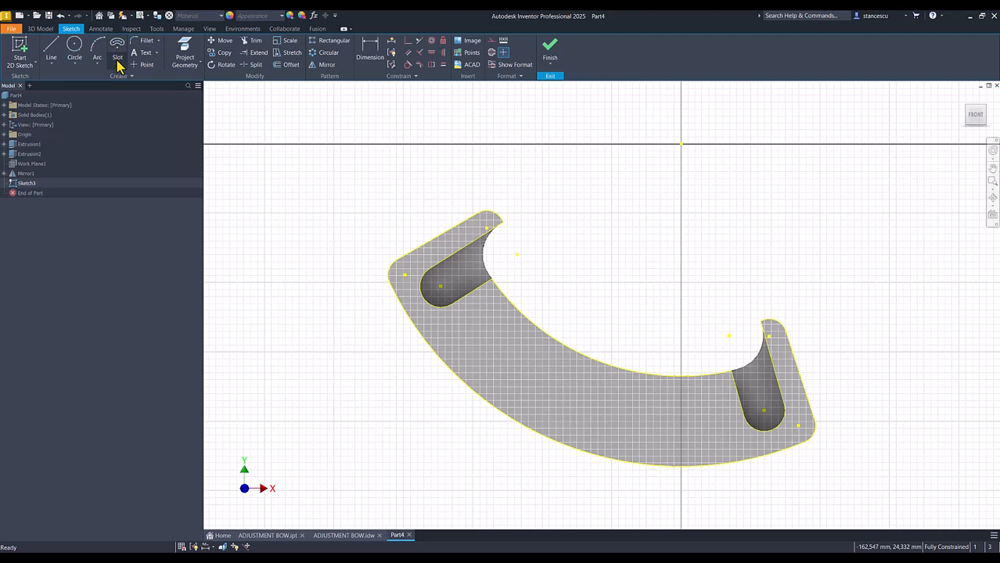
- Sketch a 15 mm wide center point arc slot along the arm, with its arc centred on the origin
{"action": "left_click", "coordinate": [117, 65]}
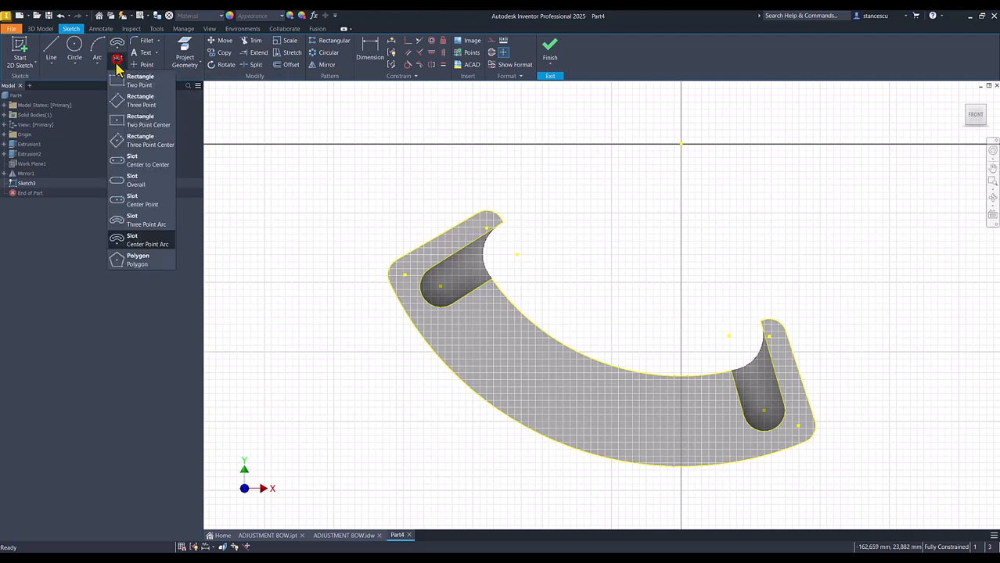
{"action": "left_click", "coordinate": [151, 244]}
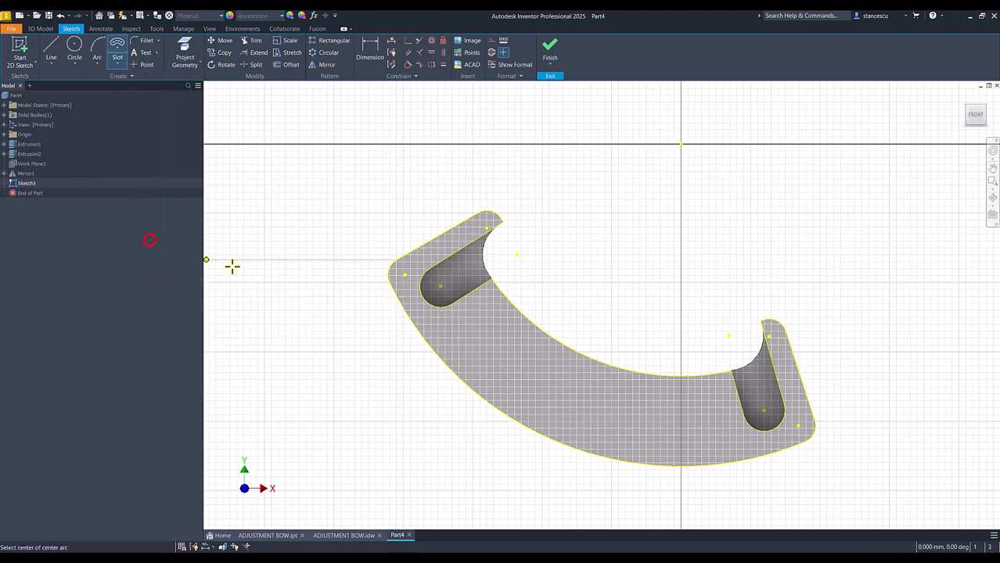
{"action": "left_click", "coordinate": [681, 144]}
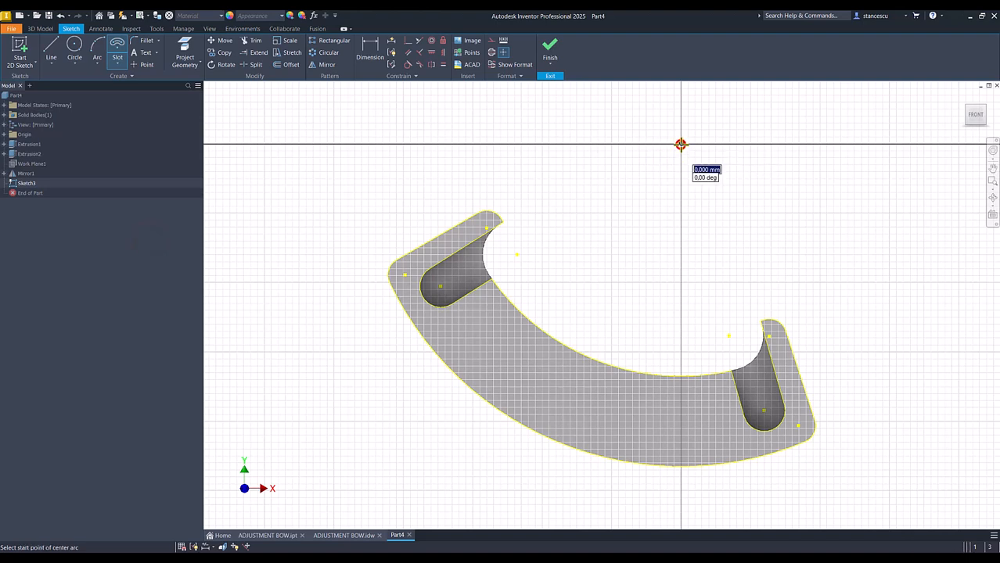
{"action": "left_click", "coordinate": [712, 423]}
{"action": "left_click", "coordinate": [468, 327]}
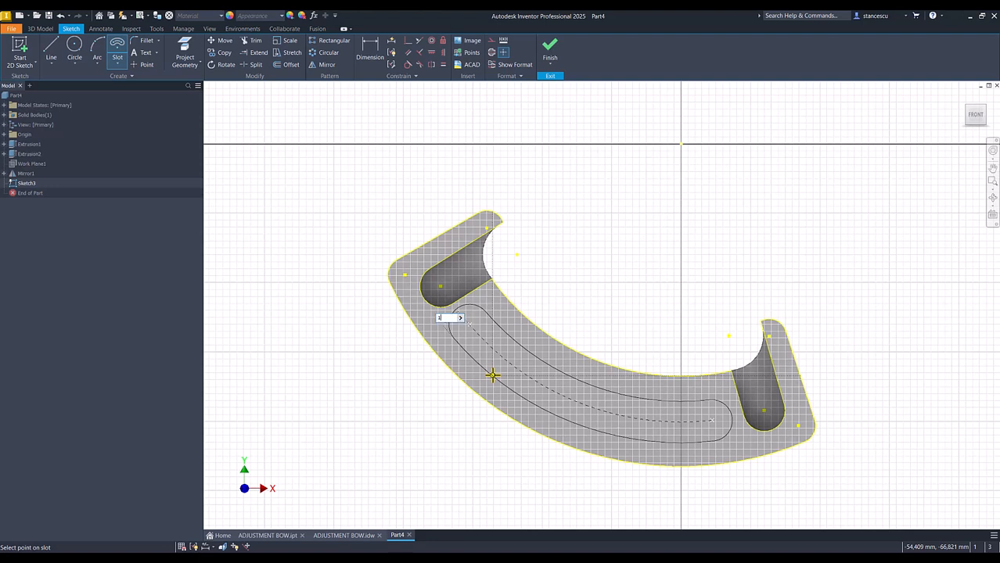
{"action": "key", "text": "Return"}
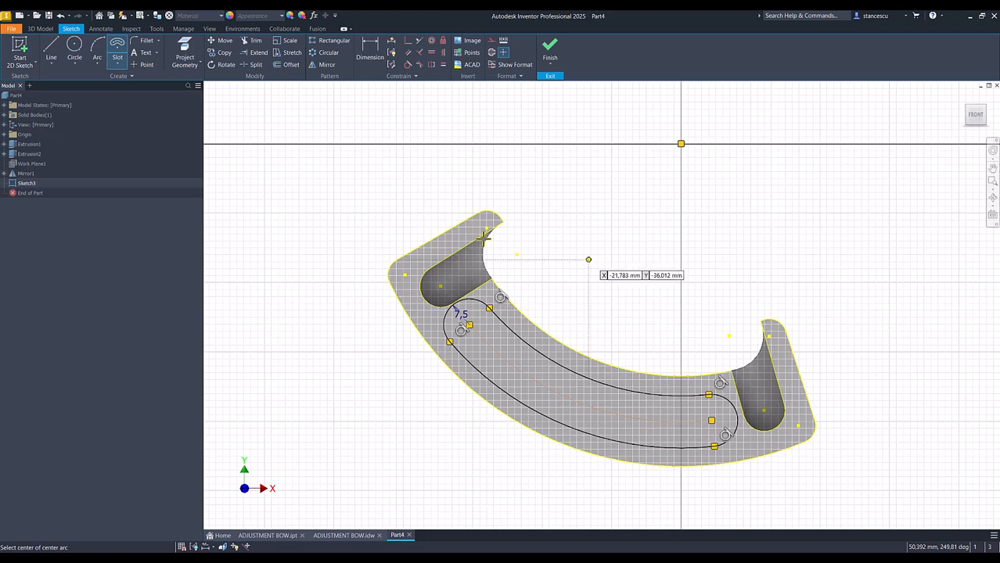
- Make the curved slot's centre arc coincident with the centre point of the mirrored slot's rounded end
{"action": "left_click", "coordinate": [408, 42]}
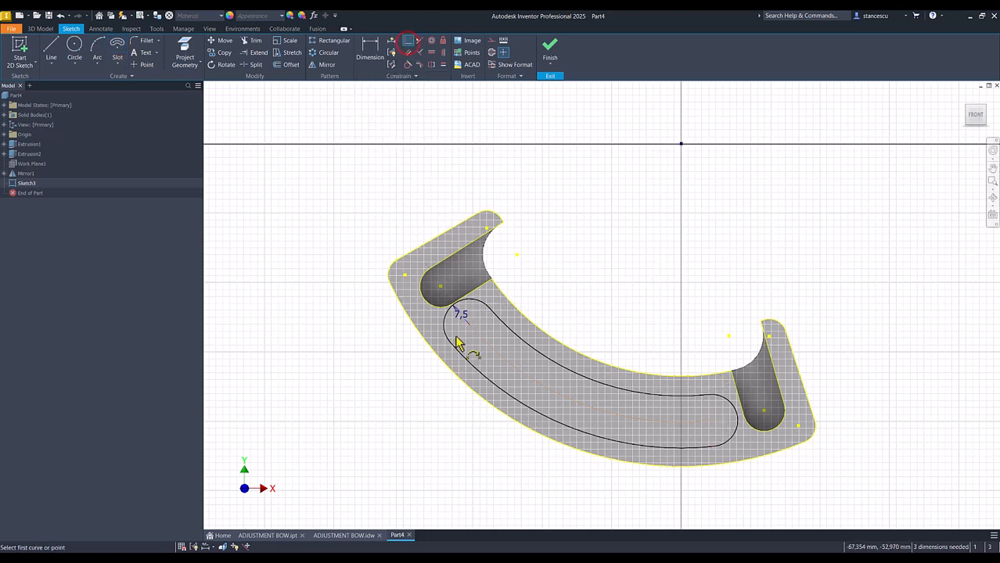
{"action": "left_click", "coordinate": [515, 371]}
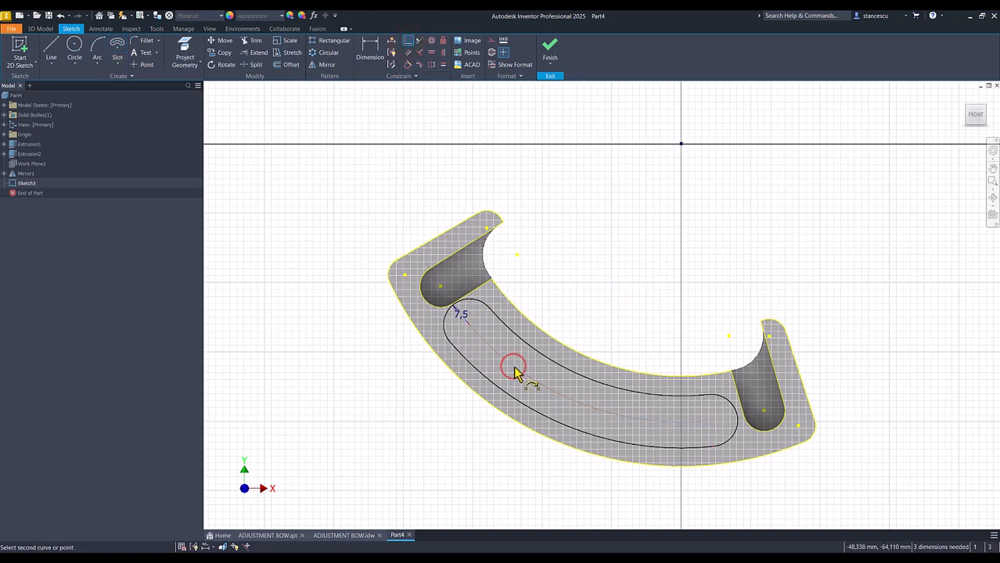
{"action": "left_click", "coordinate": [764, 411]}
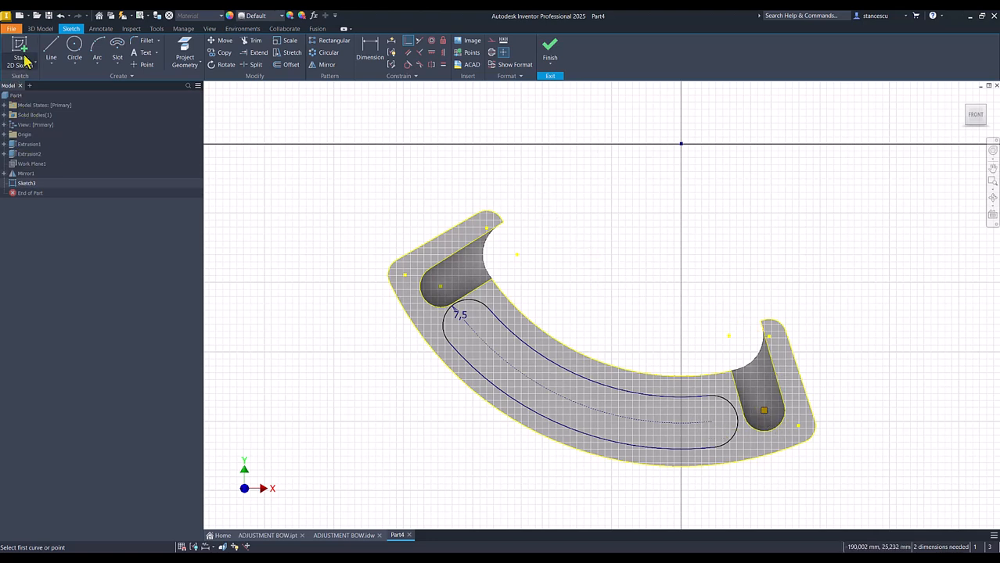
- Draw lines from the origin to both end centres of the curved slot, plus a vertical line down to the arm's inner edge
{"action": "left_click", "coordinate": [51, 50]}
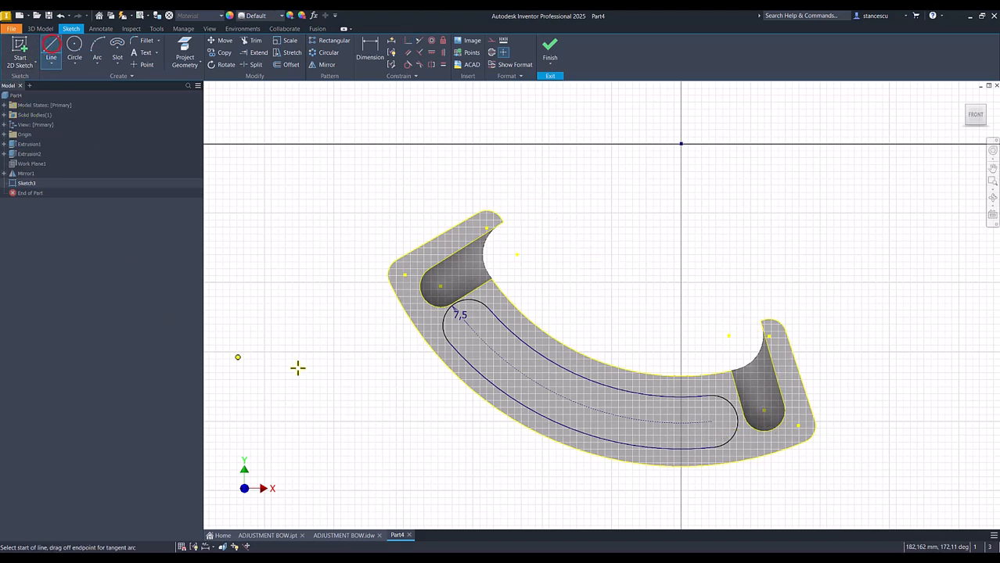
{"action": "left_click", "coordinate": [468, 325]}
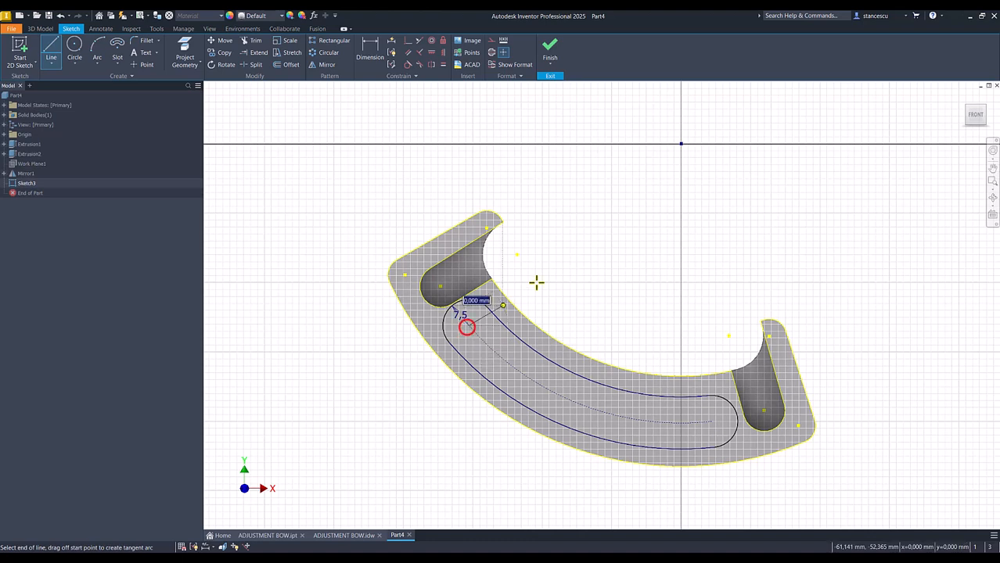
{"action": "left_click", "coordinate": [681, 143]}
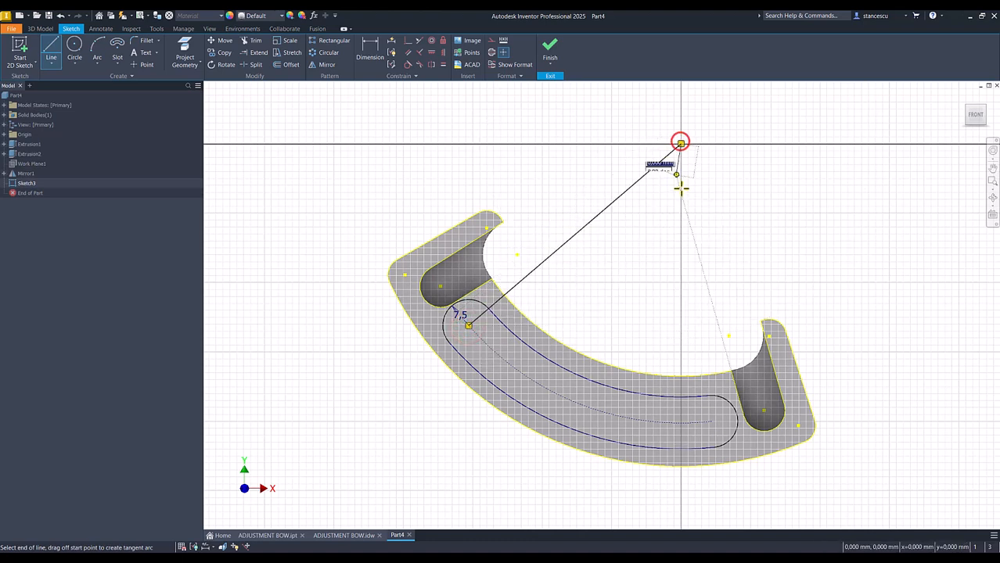
{"action": "double_click", "coordinate": [713, 422]}
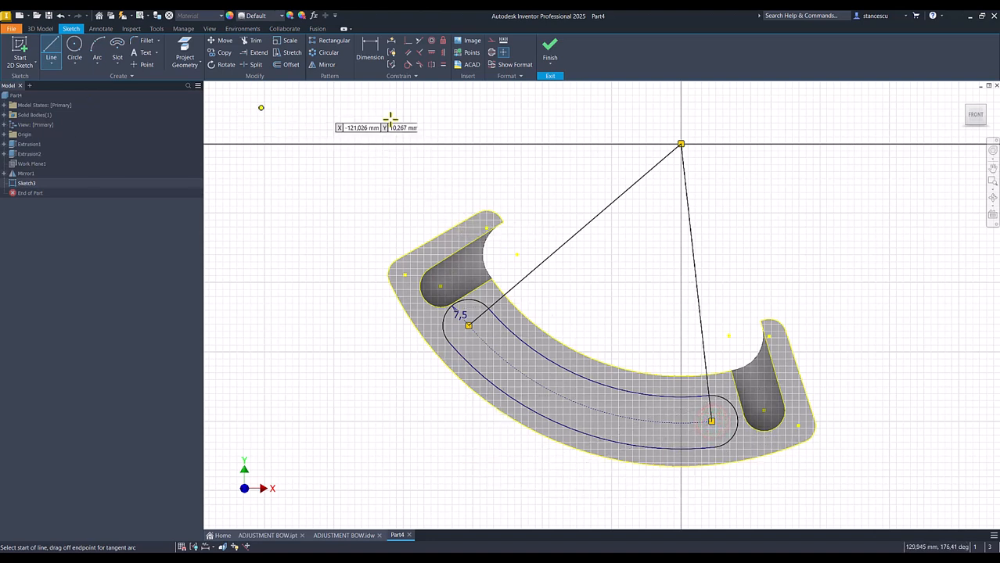
{"action": "left_click", "coordinate": [681, 144]}
{"action": "left_click", "coordinate": [681, 377]}
{"action": "key", "text": "Escape"}
{"action": "key", "text": "Escape"}
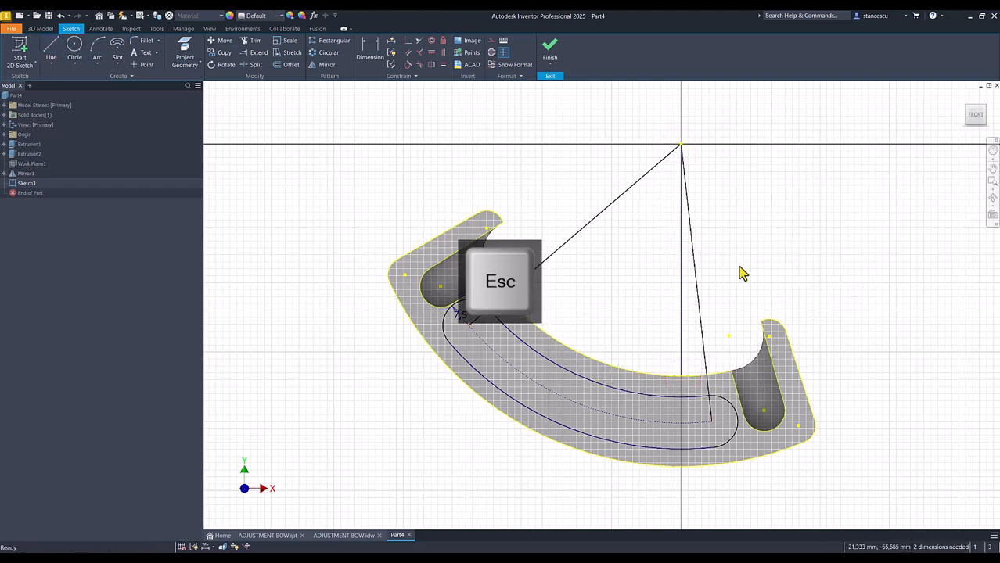
- Convert the three lines from the origin to construction geometry
{"action": "left_click_drag", "start_coordinate": [777, 217], "coordinate": [574, 234]}
{"action": "right_click", "coordinate": [597, 276]}
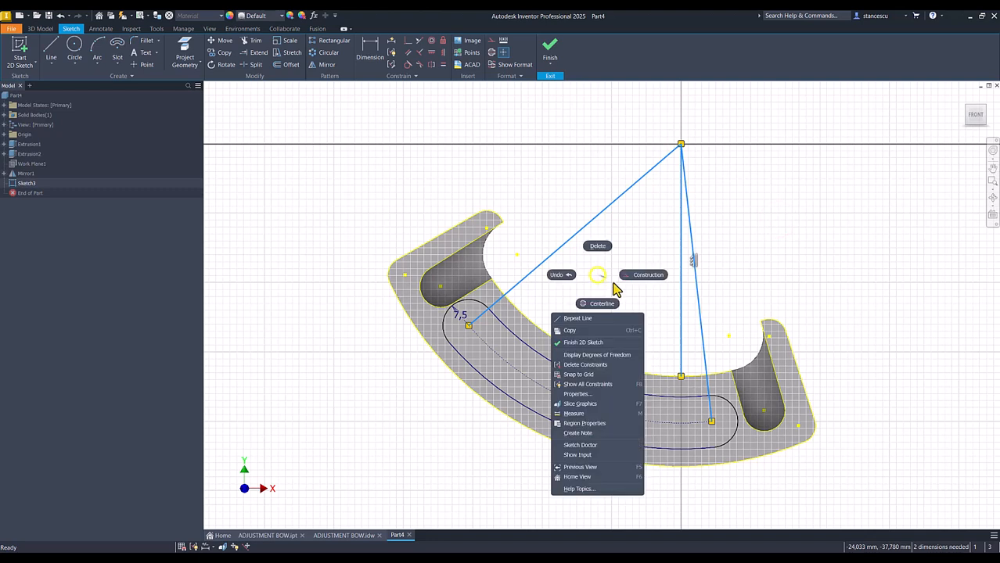
{"action": "left_click", "coordinate": [652, 278]}
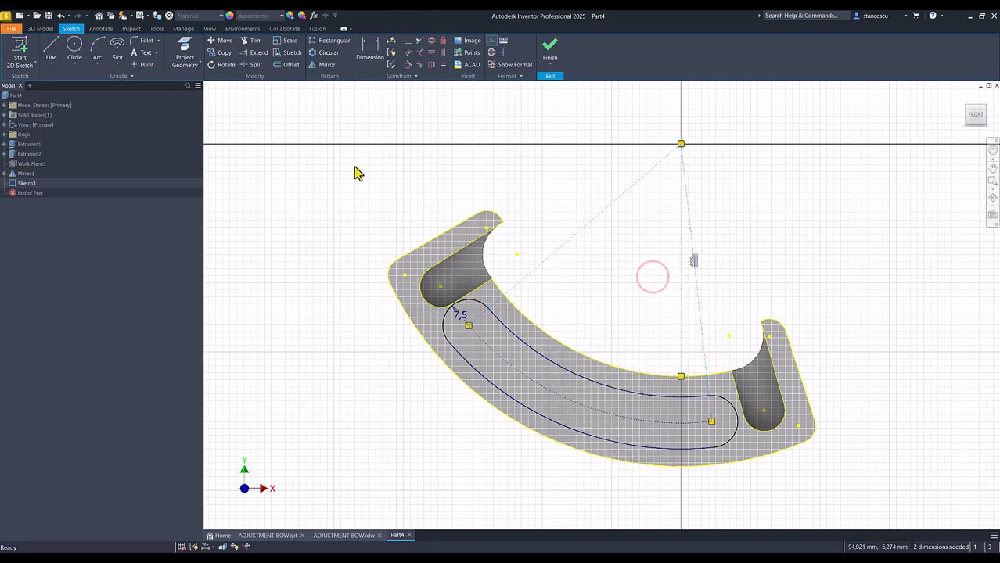
- Dimension the angle between the vertical construction line and the line to the slot's nearer end centre as 4 degrees
{"action": "left_click", "coordinate": [365, 50]}
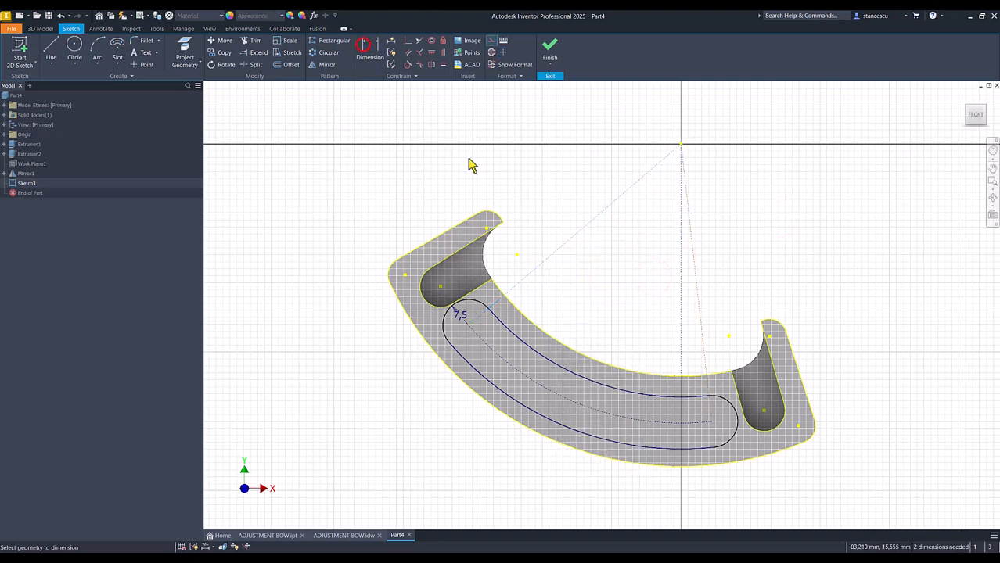
{"action": "left_click", "coordinate": [699, 335]}
{"action": "left_click", "coordinate": [699, 338]}
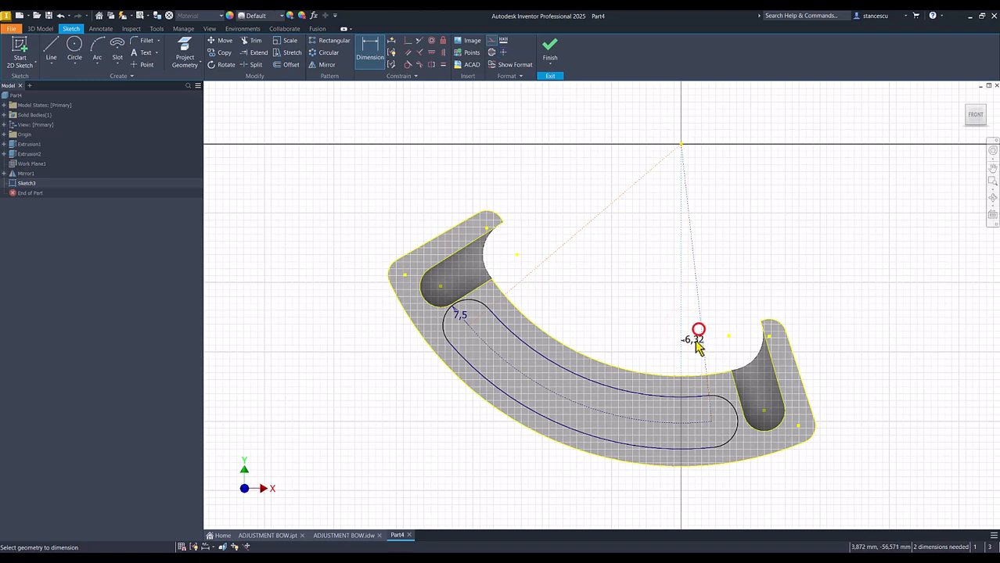
{"action": "left_click", "coordinate": [696, 347]}
{"action": "type", "text": "4"}
{"action": "key", "text": "Return"}
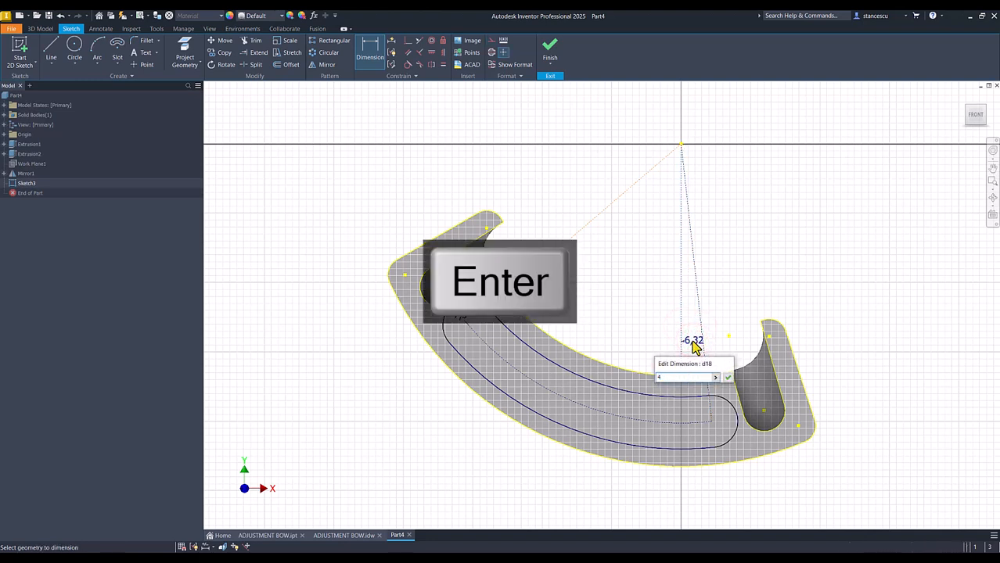
- Dimension the angle between the construction lines to the curved slot's two end centres as 50 degrees and finish the sketch
{"action": "left_click", "coordinate": [693, 321]}
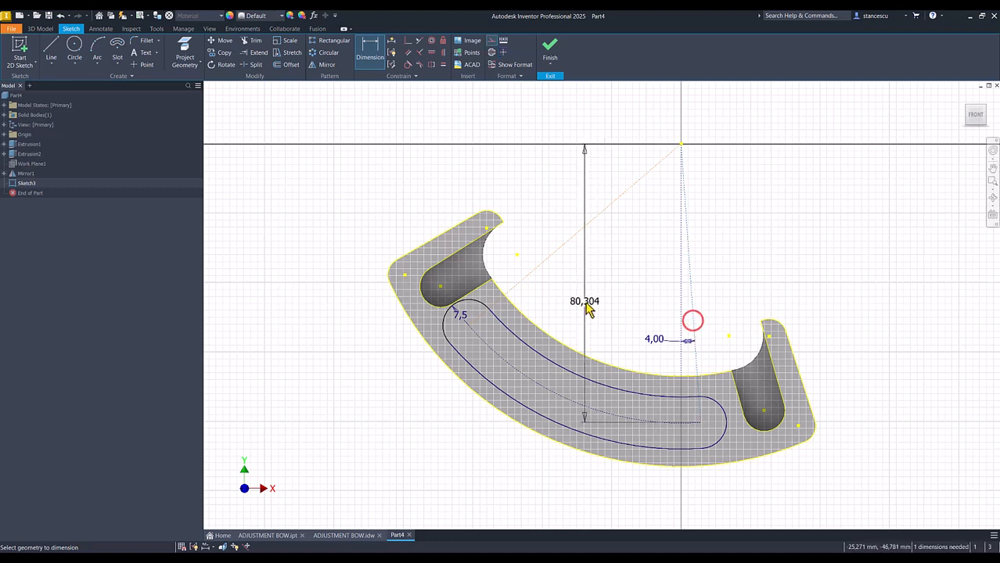
{"action": "left_click", "coordinate": [556, 248]}
{"action": "left_click", "coordinate": [612, 276]}
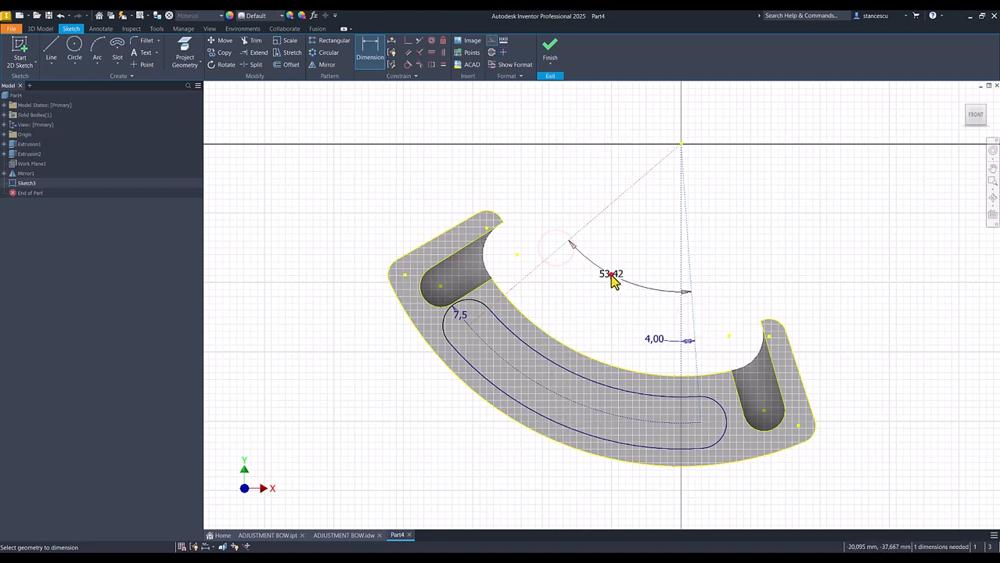
{"action": "type", "text": "50"}
{"action": "key", "text": "Return"}
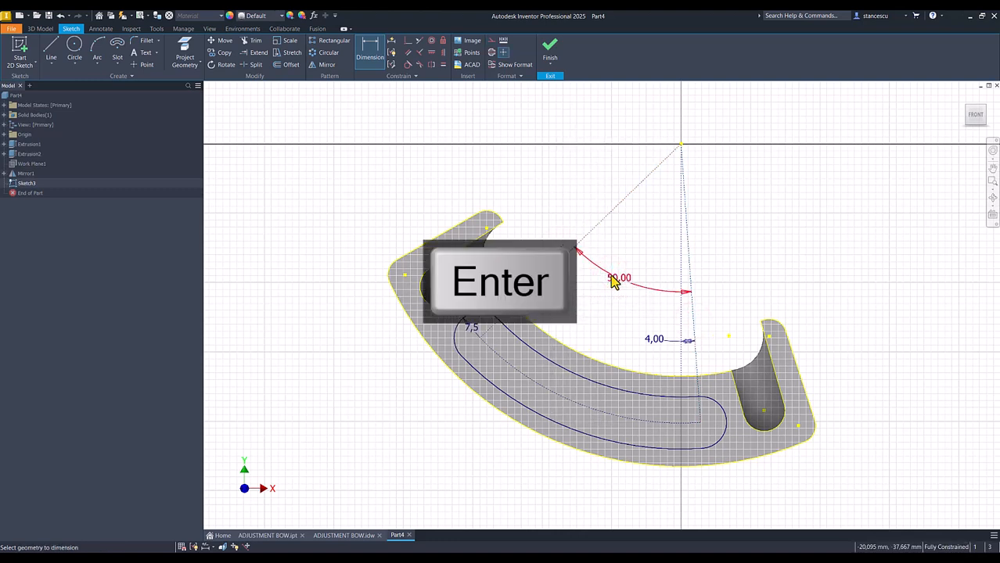
{"action": "left_click", "coordinate": [550, 49]}
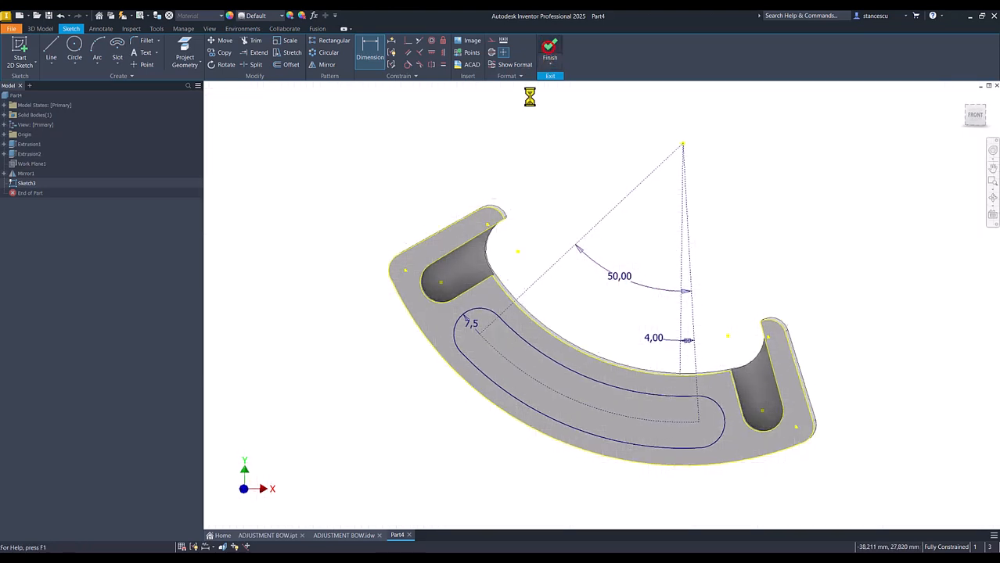
- Extrude the curved slot profile as a 10 mm deep cut into the arm's front face
{"action": "left_click", "coordinate": [51, 47]}
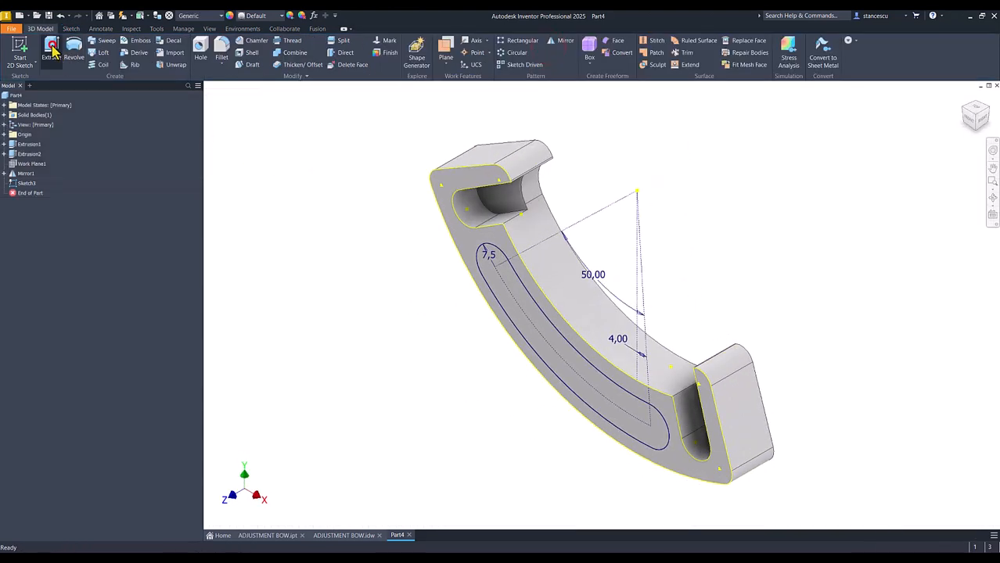
{"action": "left_click", "coordinate": [509, 307]}
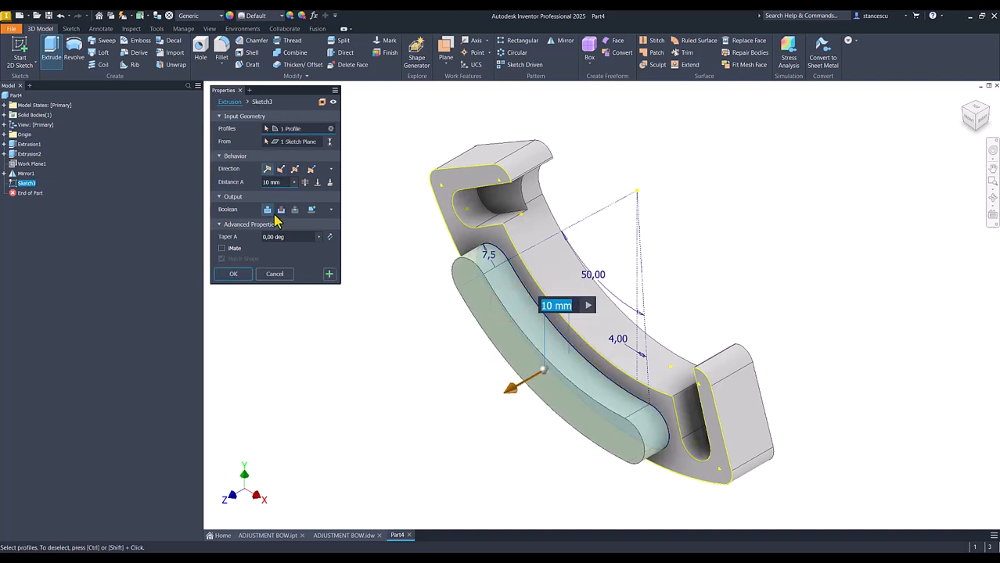
{"action": "left_click", "coordinate": [281, 210]}
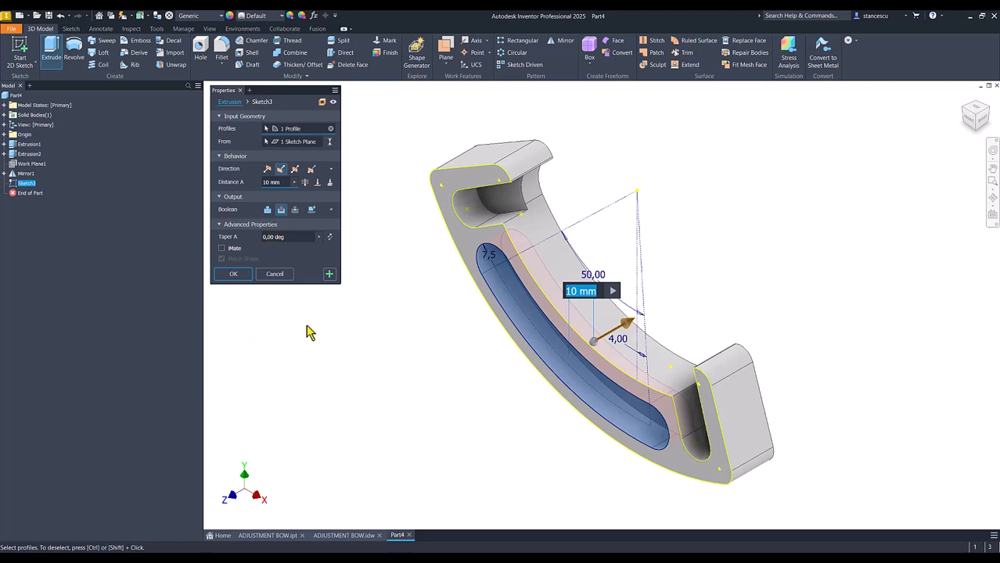
{"action": "left_click", "coordinate": [231, 276]}
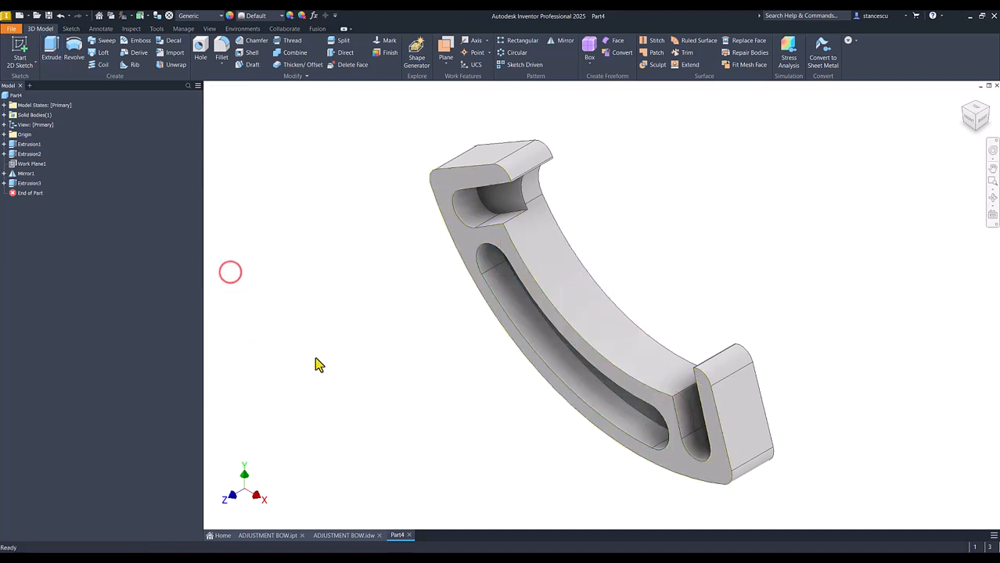
- Check the slot radii in the ADJUSTMENT BOW.idw drawing and fillet the curved slot's rim in Part4 with a 2 mm radius
{"action": "left_click", "coordinate": [352, 537]}
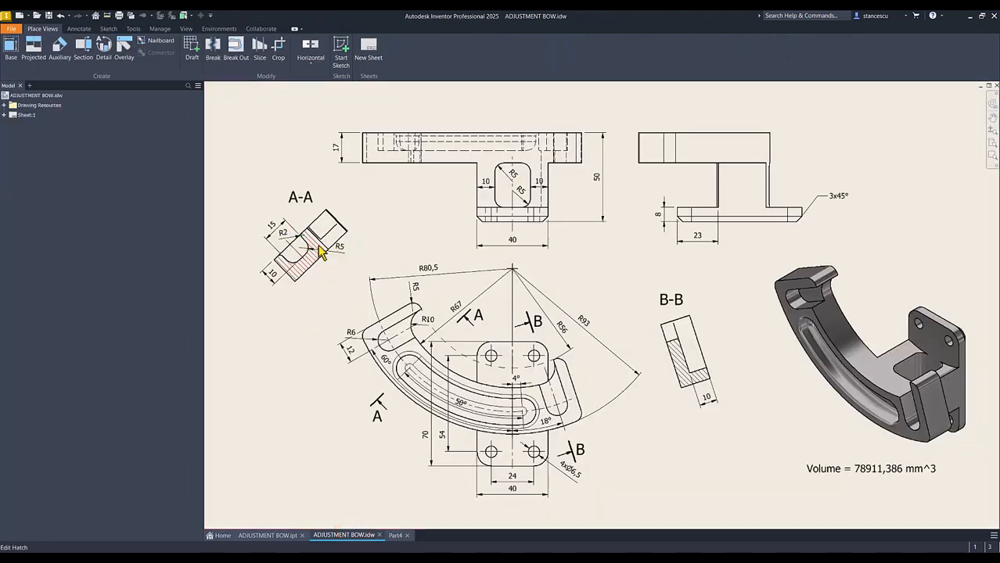
{"action": "left_click", "coordinate": [395, 536]}
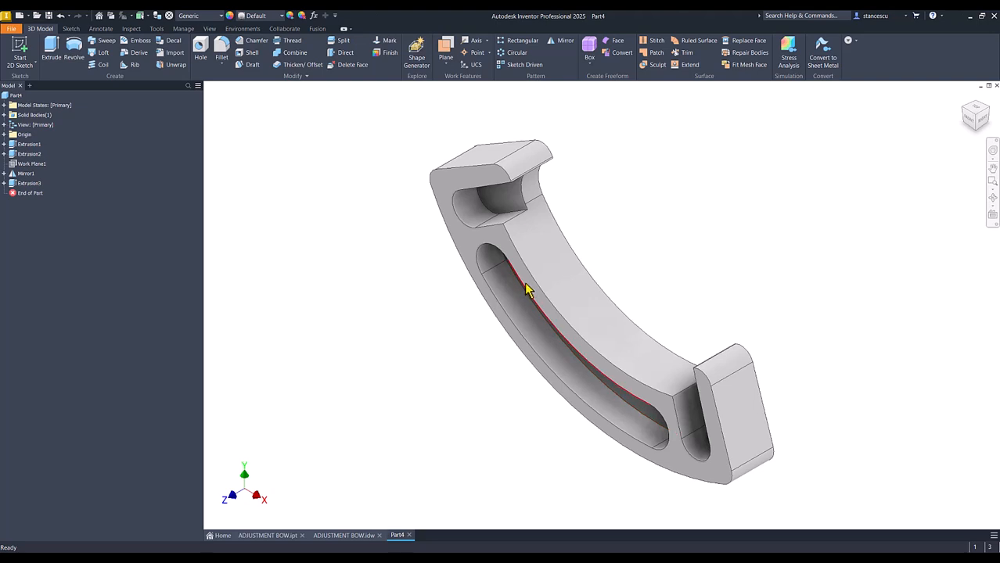
{"action": "left_click", "coordinate": [501, 311]}
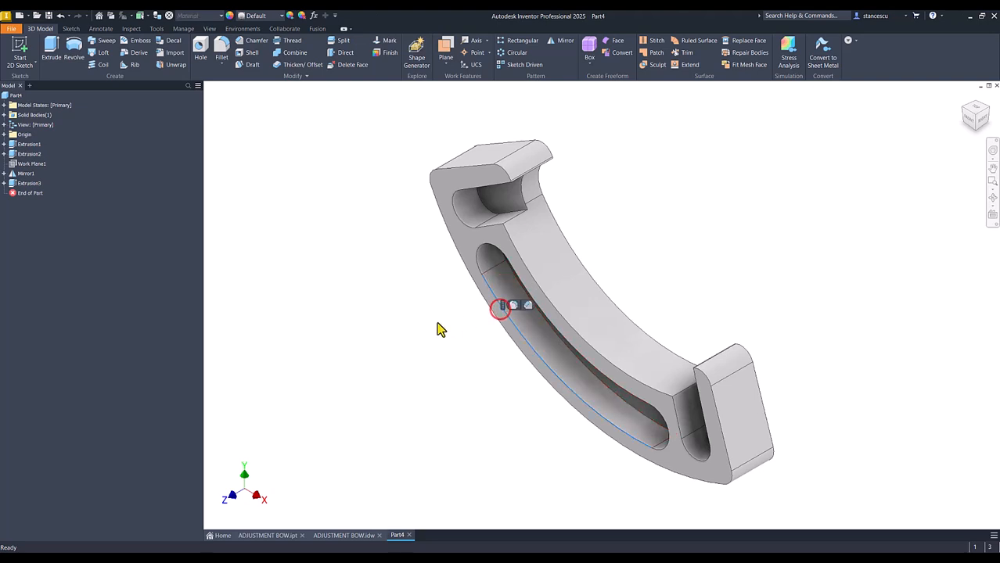
{"action": "left_click", "coordinate": [513, 307]}
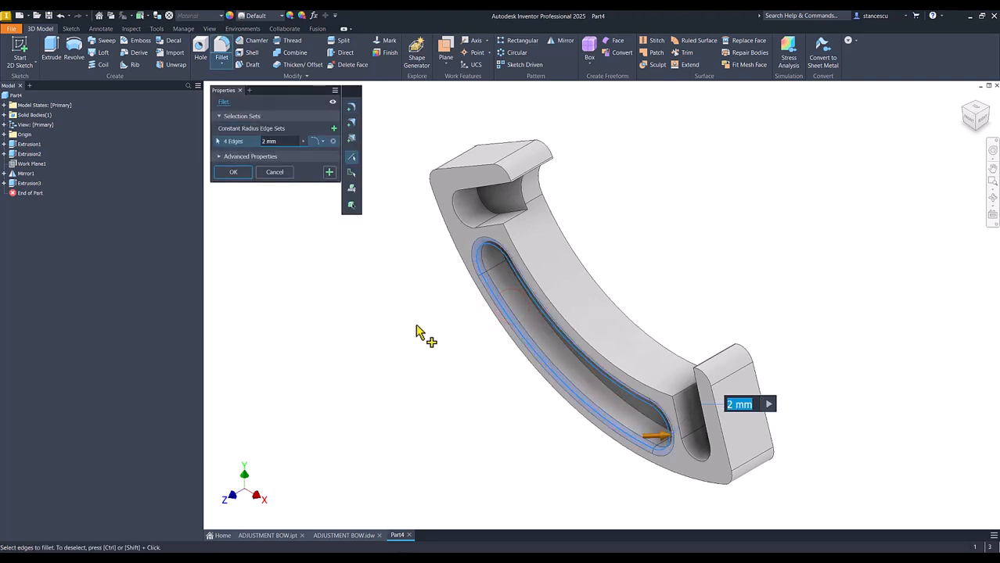
{"action": "left_click", "coordinate": [329, 172]}
- Fillet the floor edges of the curved slot with a 5 mm radius
{"action": "middle_click_drag", "start_coordinate": [364, 410], "coordinate": [511, 319], "text": "shift"}
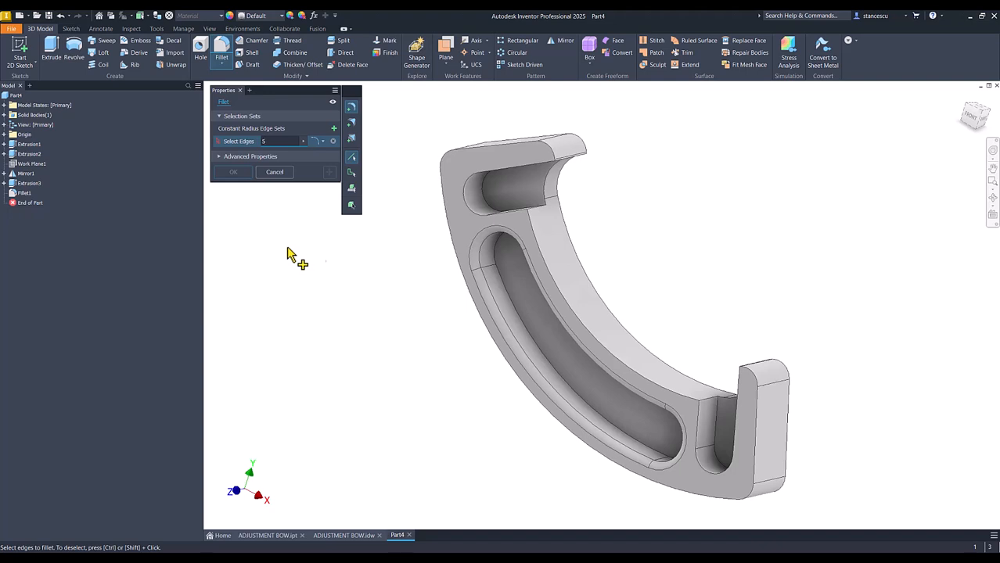
{"action": "left_click", "coordinate": [517, 310]}
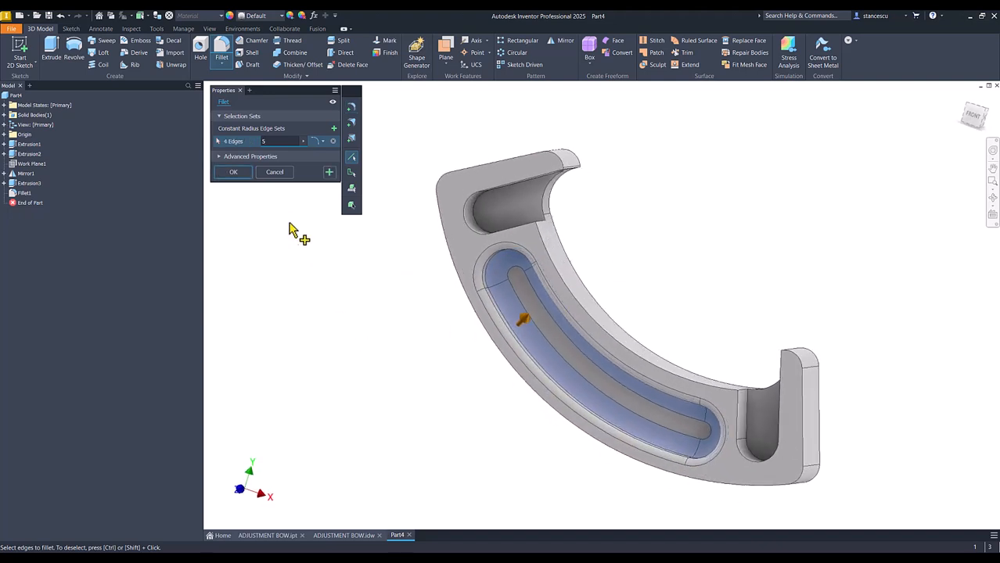
{"action": "left_click", "coordinate": [226, 171]}
{"action": "left_click", "coordinate": [310, 247]}
{"action": "key", "text": "F6"}
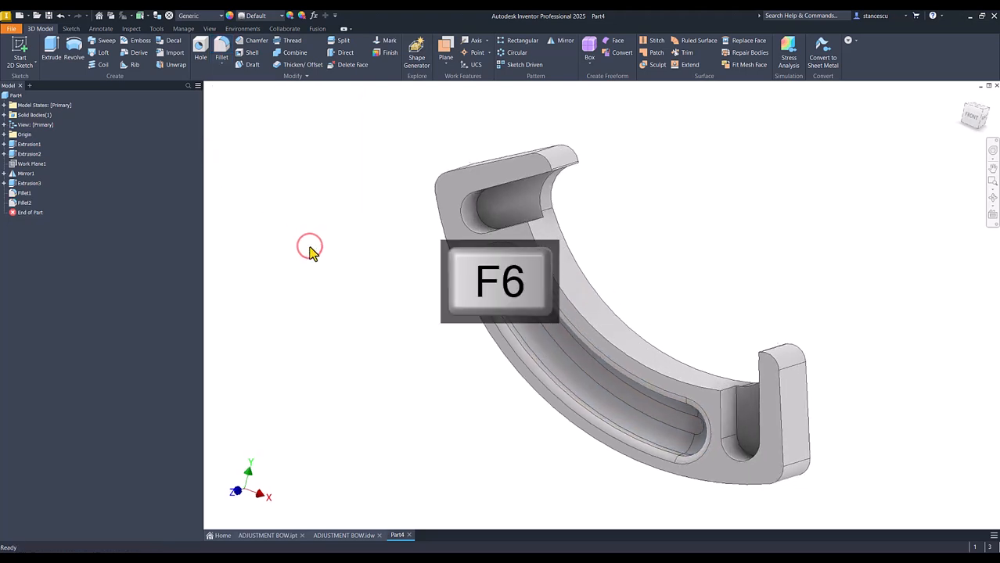
- Examine the bracket and mounting plate behind the arm in the finished ADJUSTMENT BOW.ipt model
{"action": "left_click", "coordinate": [273, 536]}
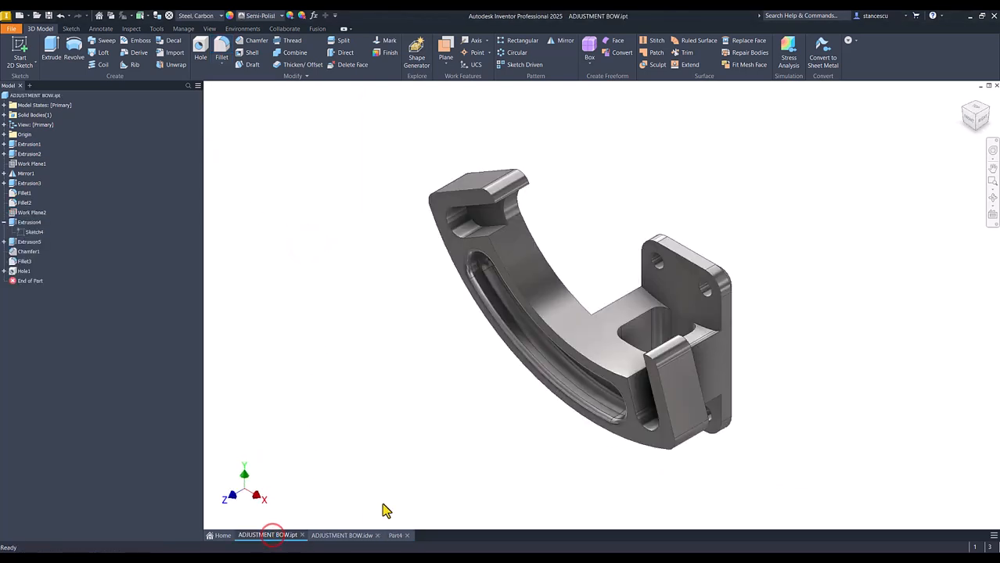
{"action": "middle_click_drag", "start_coordinate": [708, 268], "coordinate": [592, 285], "text": "shift"}
{"action": "scroll", "coordinate": [768, 337], "scroll_direction": "up", "scroll_amount": 3}
{"action": "middle_click_drag", "start_coordinate": [627, 368], "coordinate": [552, 368], "text": "shift"}
{"action": "middle_click_drag", "start_coordinate": [638, 364], "coordinate": [797, 431], "text": "shift"}
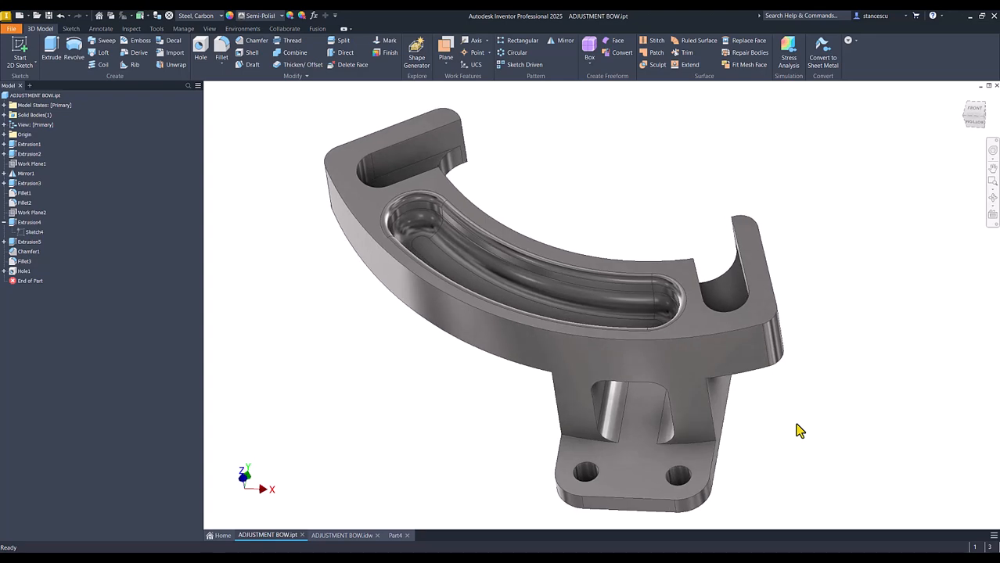
{"action": "key", "text": "F6"}
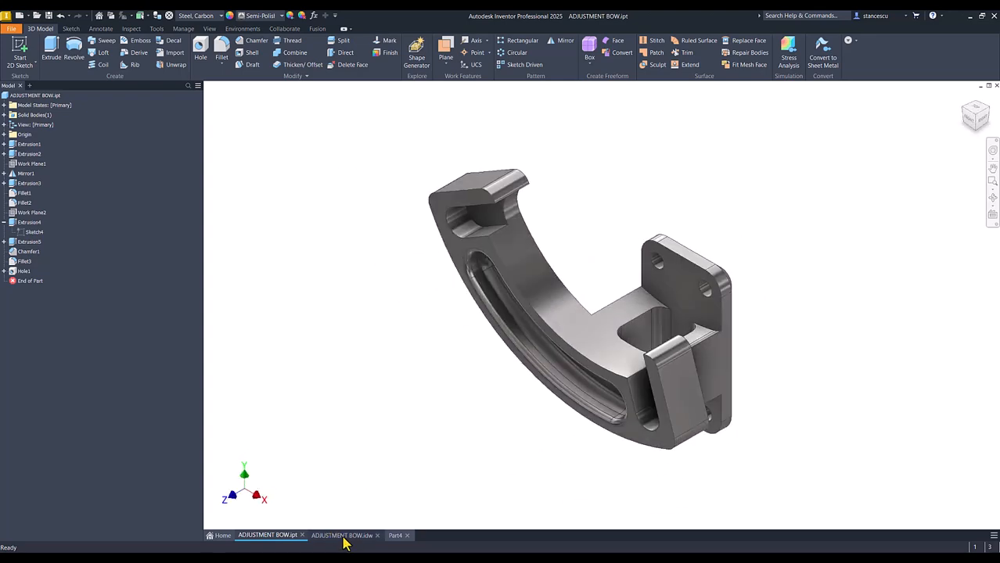
- Study the mounting plate in ADJUSTMENT BOW.idw, checking the distance from its upper edge to where its side meets the arm's inner arc
{"action": "left_click", "coordinate": [344, 536]}
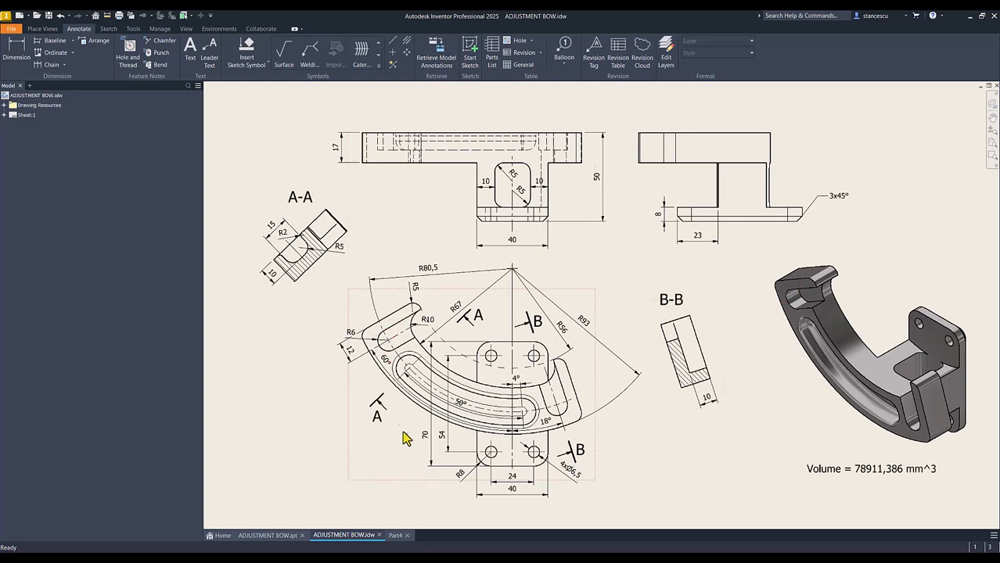
{"action": "left_click", "coordinate": [698, 238]}
{"action": "scroll", "coordinate": [469, 415], "scroll_direction": "up", "scroll_amount": 4}
{"action": "scroll", "coordinate": [482, 428], "scroll_direction": "up", "scroll_amount": 4}
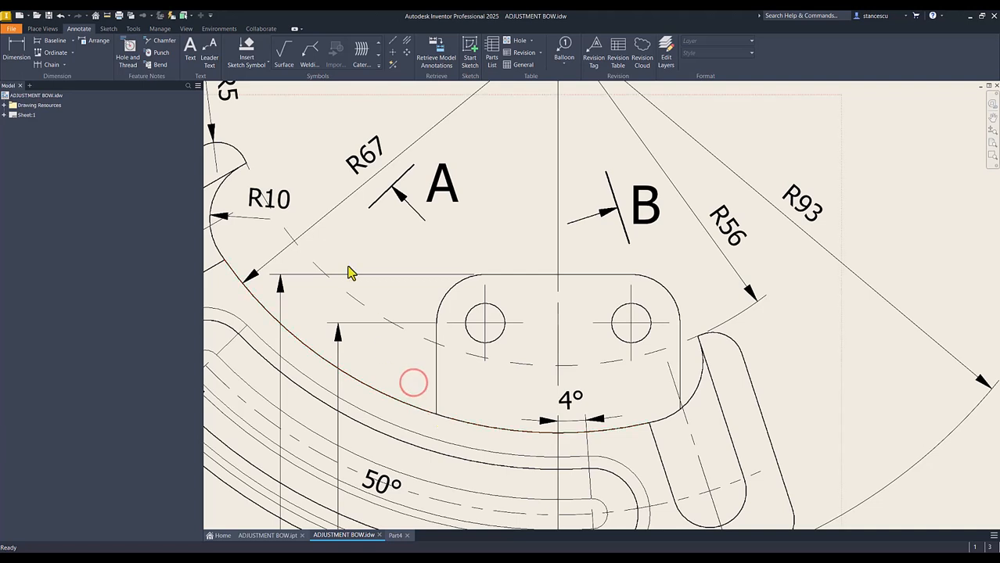
{"action": "left_click", "coordinate": [15, 48]}
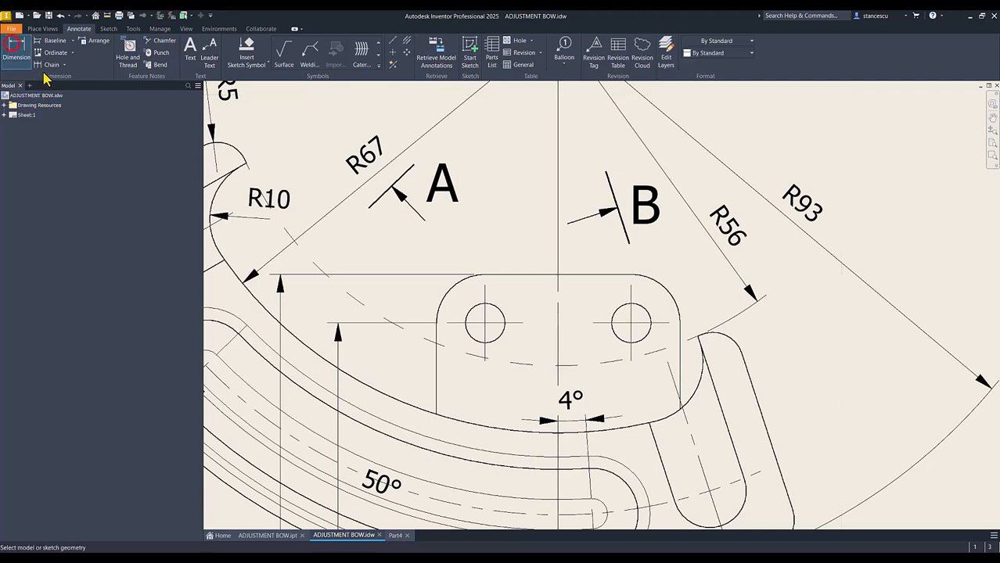
{"action": "left_click", "coordinate": [532, 279]}
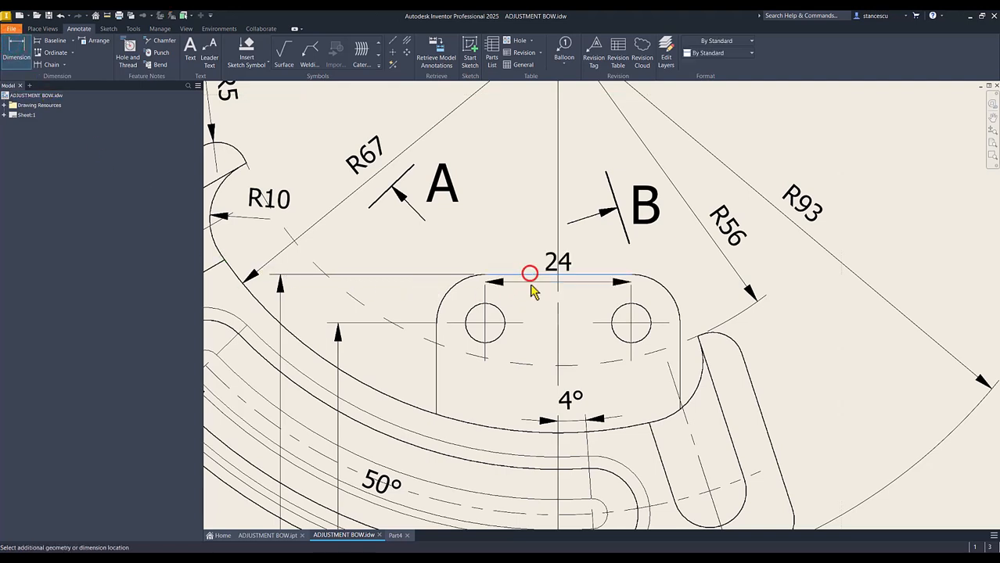
{"action": "left_click", "coordinate": [437, 415]}
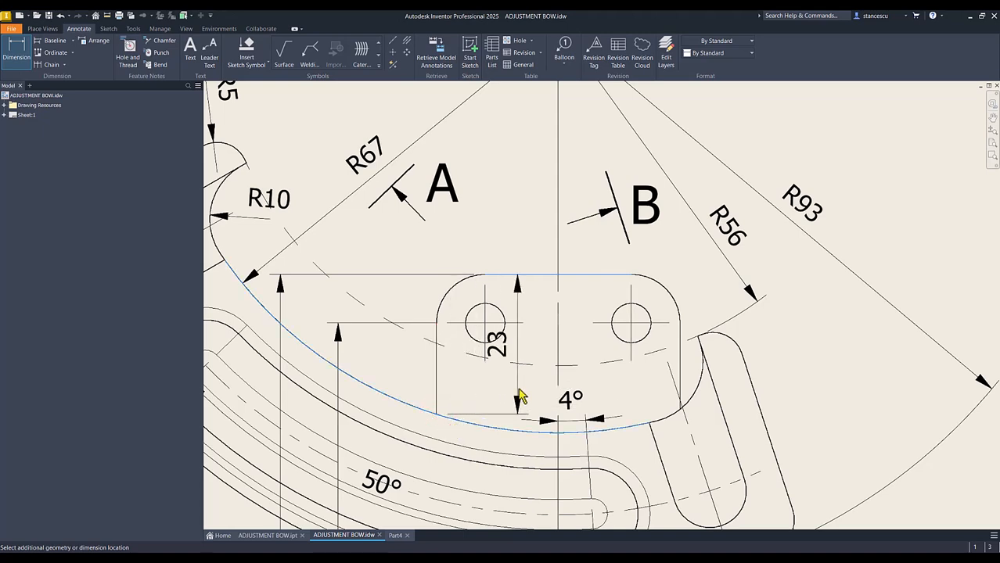
{"action": "key", "text": "Escape"}
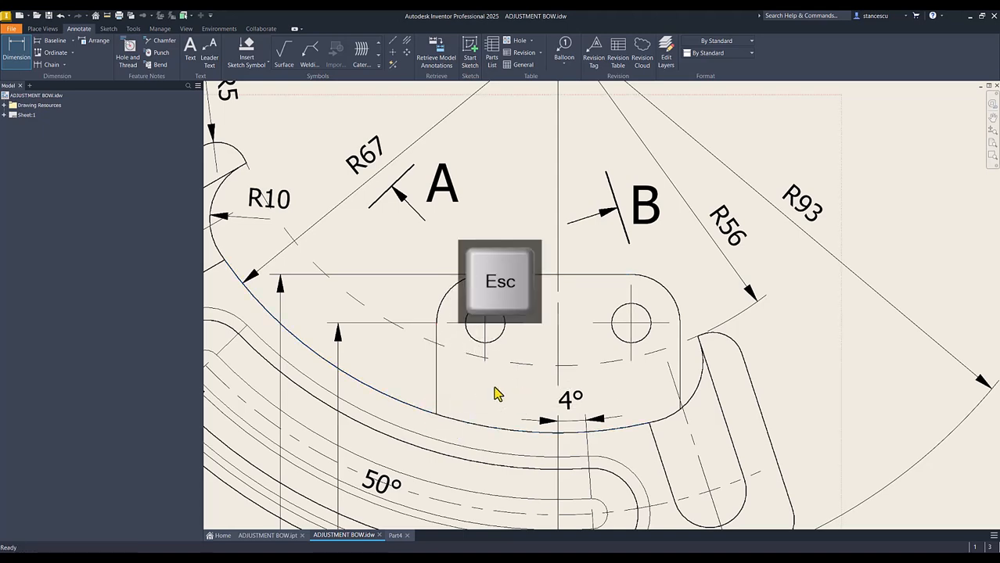
{"action": "scroll", "coordinate": [493, 390], "scroll_direction": "down", "scroll_amount": 5}
{"action": "left_click", "coordinate": [714, 258]}
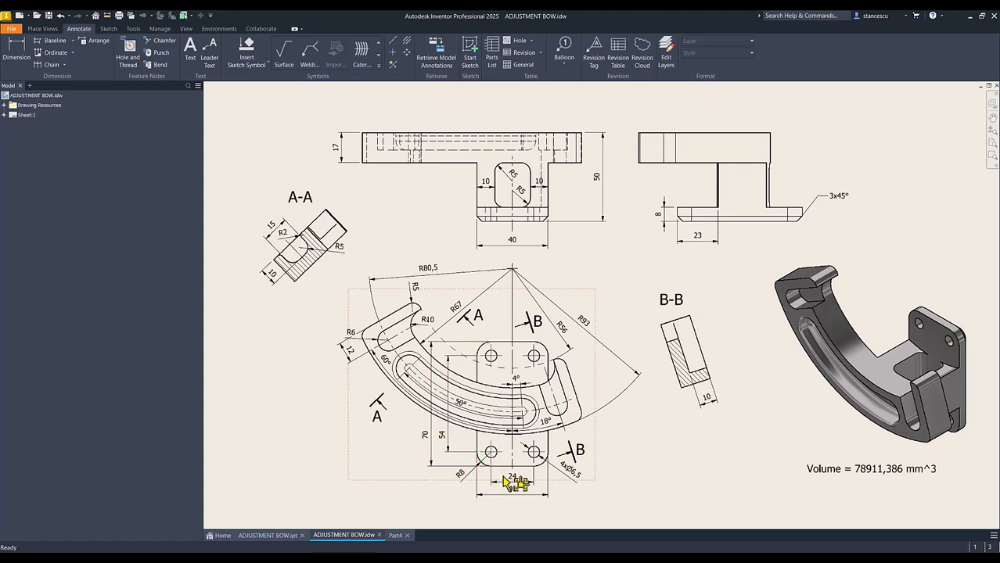
{"action": "left_click_drag", "start_coordinate": [505, 480], "coordinate": [492, 457]}
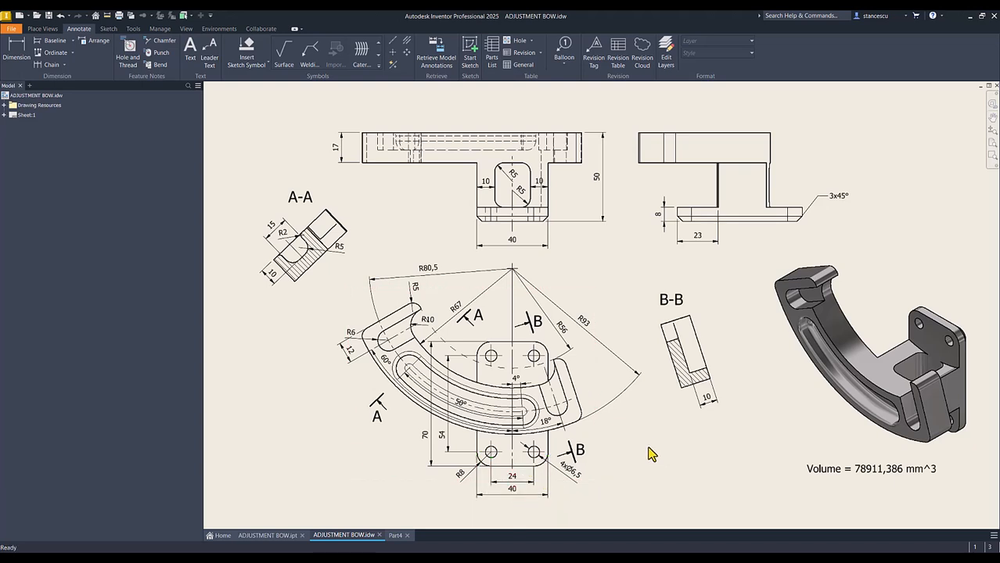
- In Part4, create a work plane offset -42 mm from the arm's front face
{"action": "left_click", "coordinate": [395, 536]}
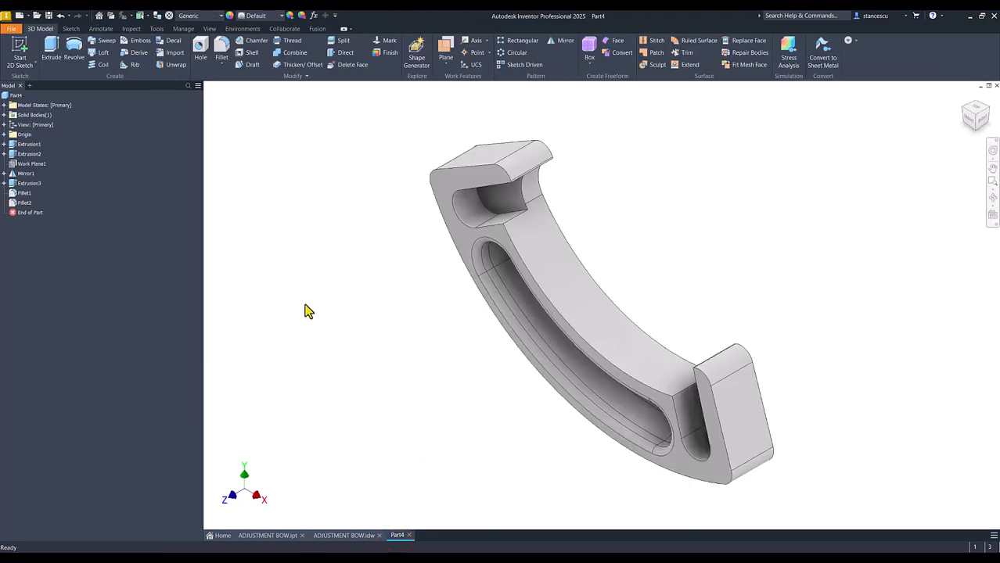
{"action": "left_click", "coordinate": [445, 49]}
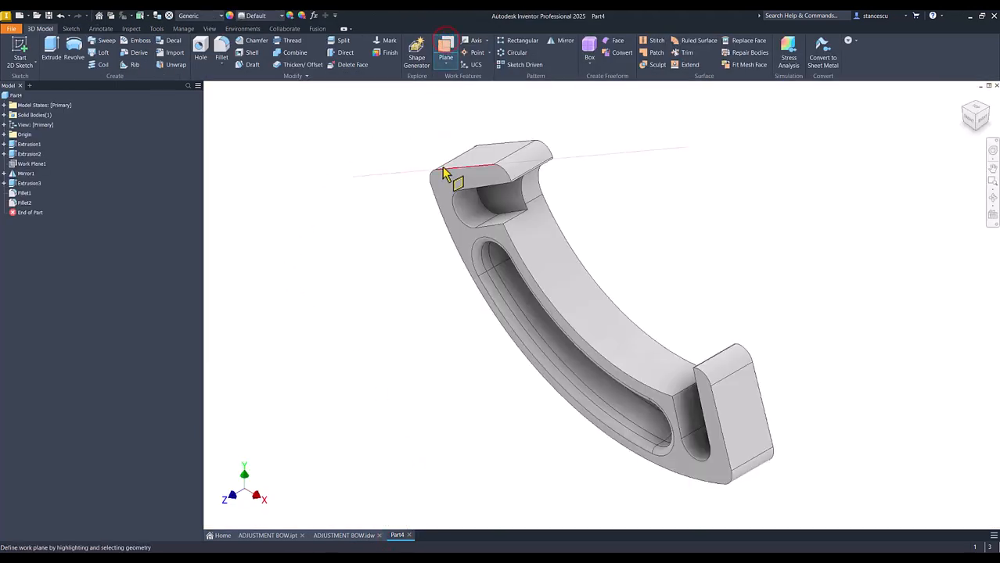
{"action": "left_click_drag", "start_coordinate": [444, 186], "coordinate": [548, 123]}
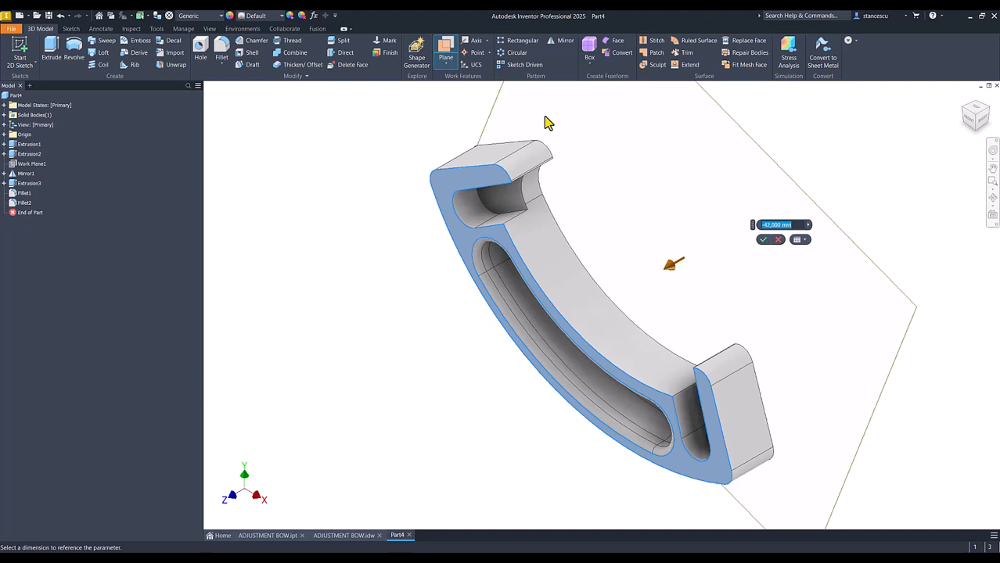
{"action": "key", "text": "Return"}
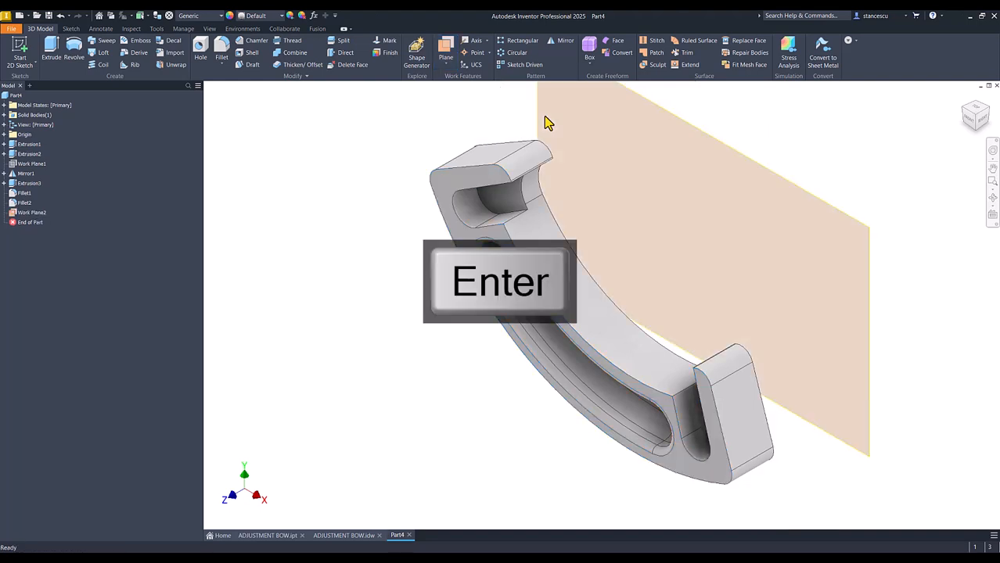
- Start a sketch on the new offset work plane and turn off the plane's visibility
{"action": "left_click", "coordinate": [744, 162]}
{"action": "left_click", "coordinate": [768, 150]}
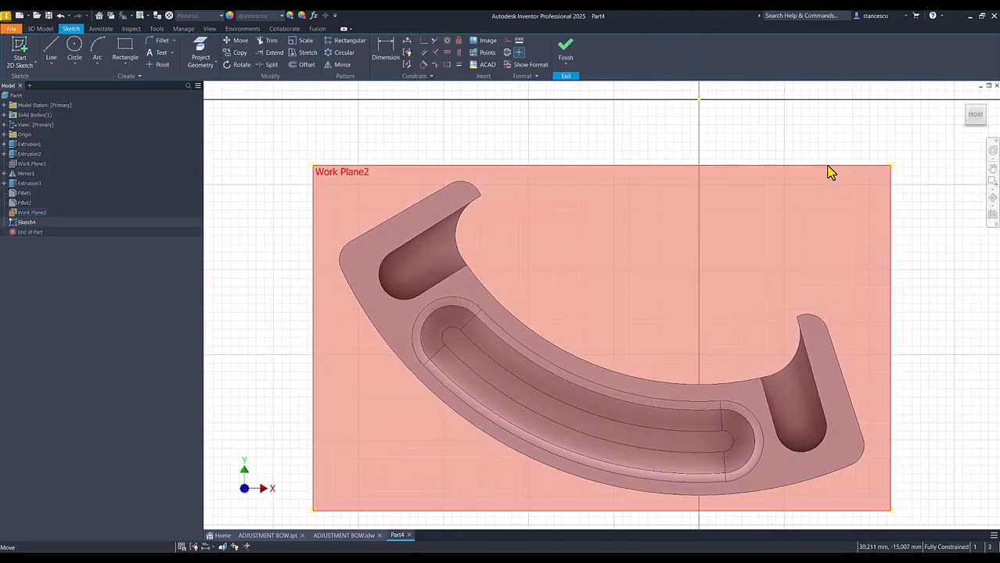
{"action": "right_click", "coordinate": [831, 171]}
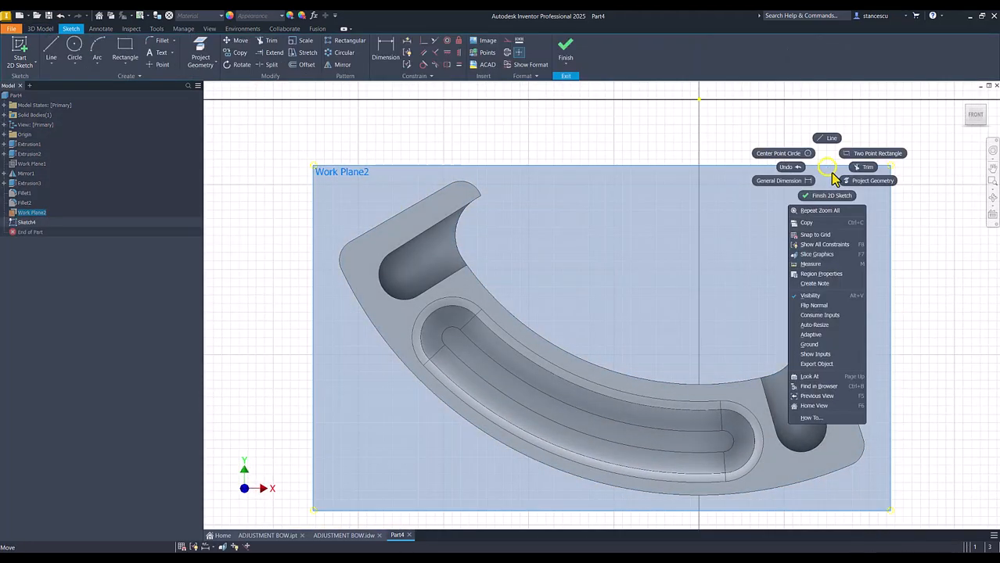
{"action": "left_click", "coordinate": [814, 297]}
- Sketch a two-point rectangle 40 mm wide and 70 mm high across the arm's lower portion for the mounting plate
{"action": "middle_click_drag", "start_coordinate": [647, 270], "coordinate": [583, 176]}
{"action": "scroll", "coordinate": [583, 175], "scroll_direction": "down", "scroll_amount": 3}
{"action": "left_click", "coordinate": [125, 49]}
{"action": "left_click", "coordinate": [563, 177]}
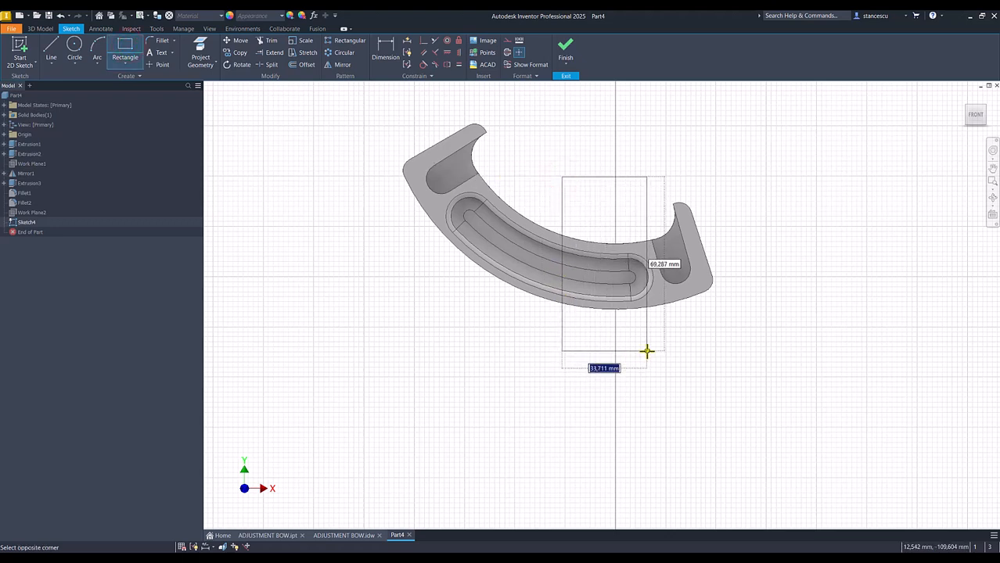
{"action": "type", "text": "40"}
{"action": "key", "text": "Tab"}
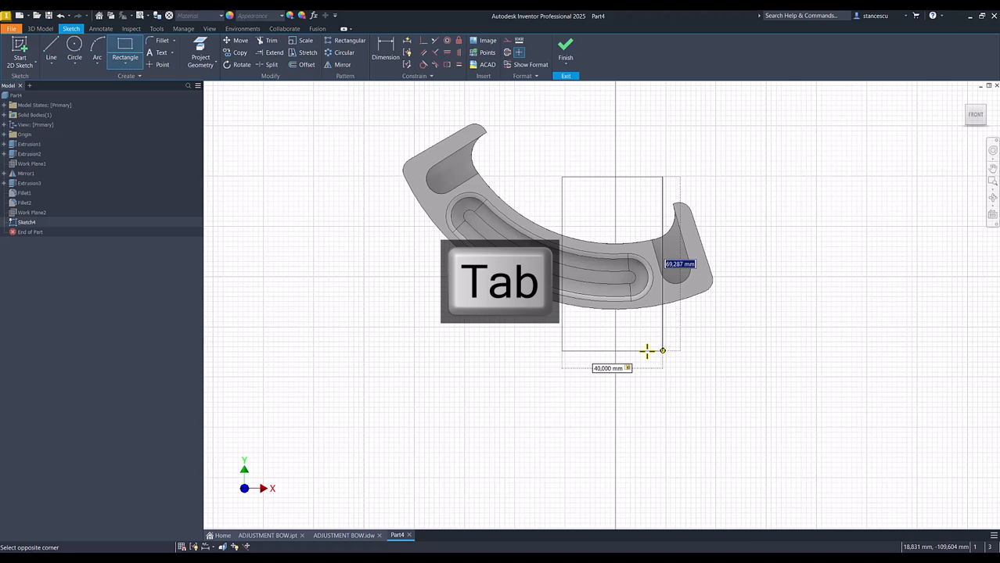
{"action": "key", "text": "Return"}
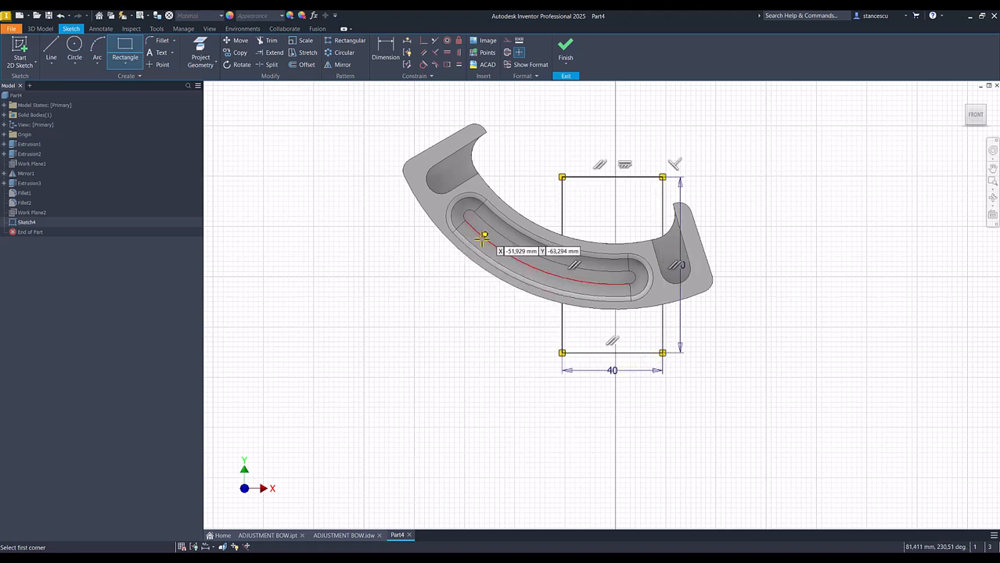
- Centre the plate rectangle under the origin by constraining its upper edge's midpoint vertically to the sketch origin
{"action": "middle_click_drag", "start_coordinate": [507, 172], "coordinate": [447, 237]}
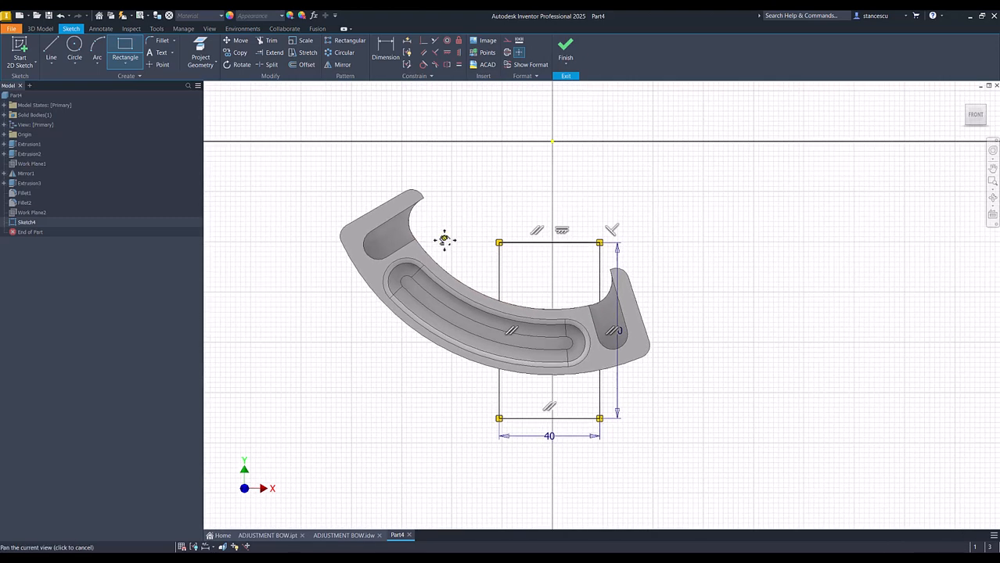
{"action": "left_click", "coordinate": [460, 52]}
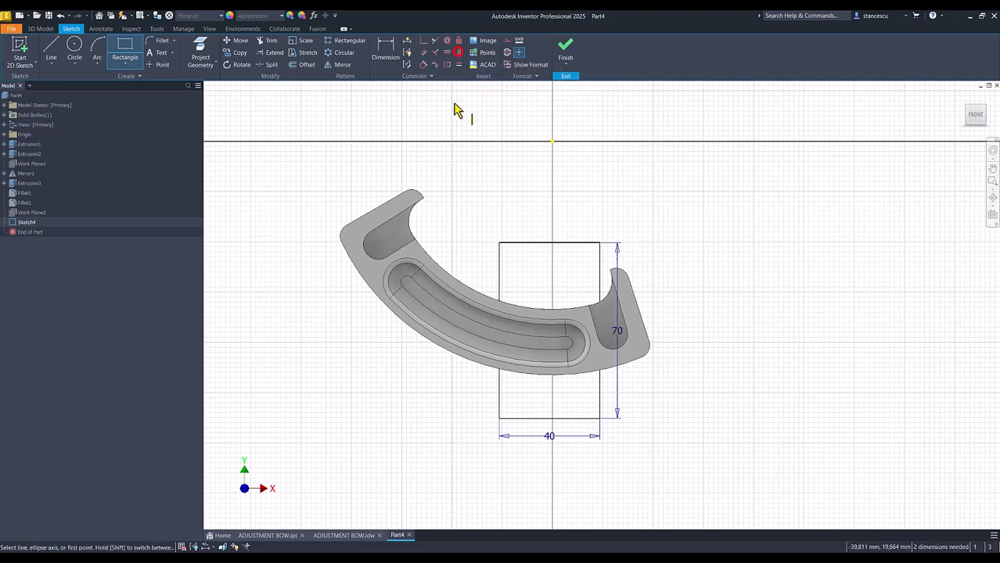
{"action": "left_click", "coordinate": [553, 144]}
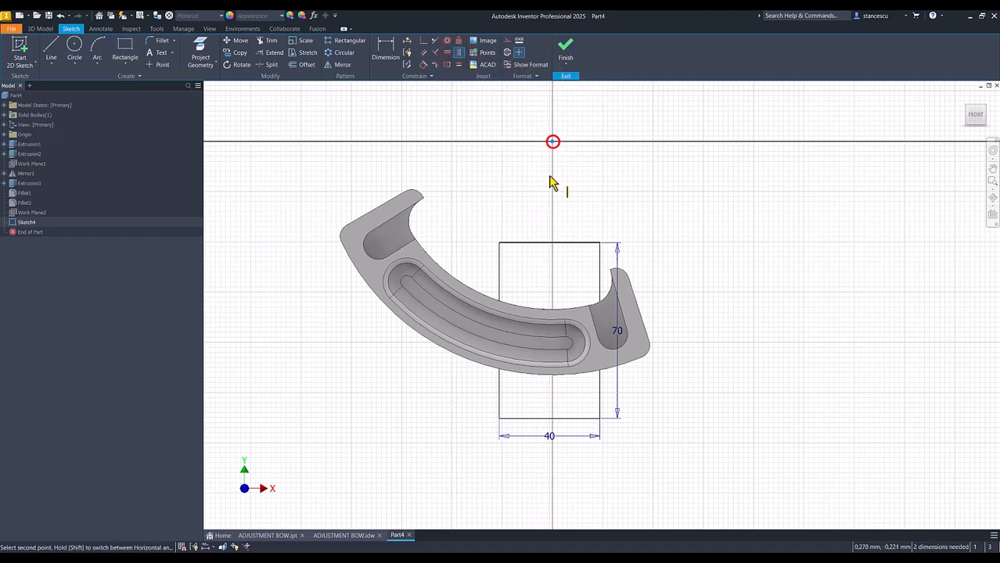
{"action": "left_click", "coordinate": [551, 244]}
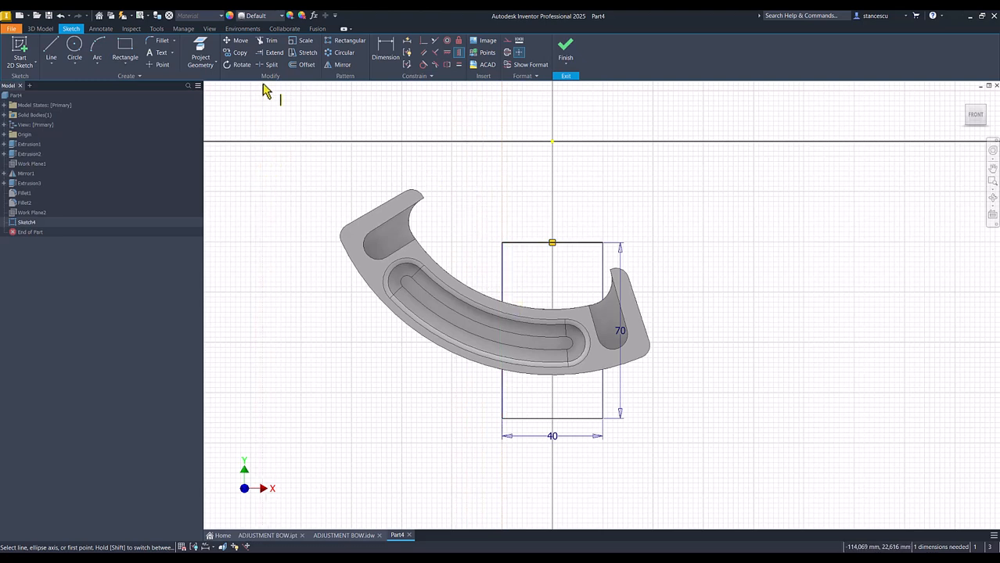
- Project the arm's inner arc edge into the plate sketch and slice the graphics at the sketch plane
{"action": "left_click", "coordinate": [202, 59]}
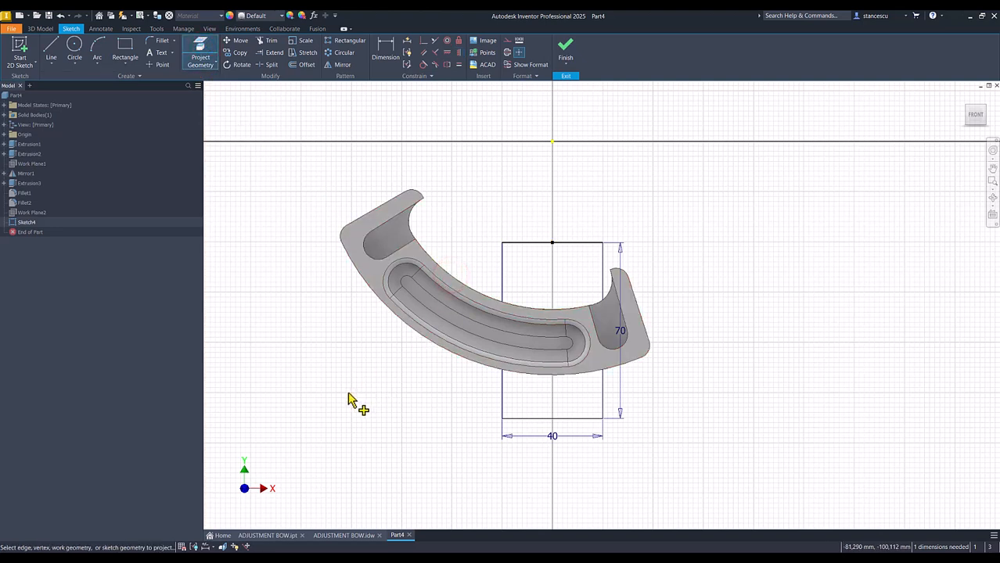
{"action": "key", "text": "F7"}
{"action": "scroll", "coordinate": [505, 303], "scroll_direction": "up", "scroll_amount": 3}
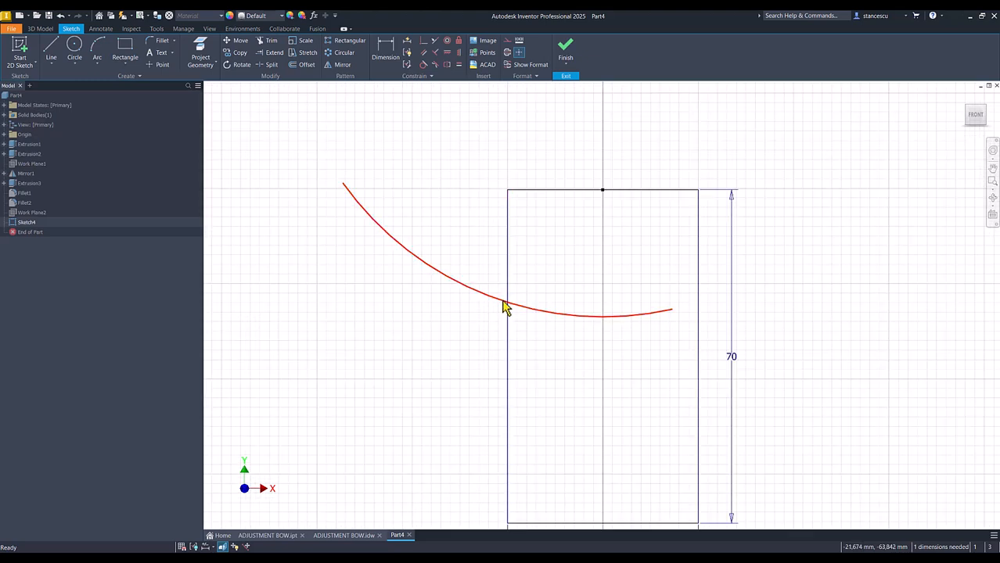
- Place a sketch point on the projected arc and constrain it coincident with the rectangle's left side
{"action": "left_click", "coordinate": [161, 65]}
{"action": "left_click", "coordinate": [475, 291]}
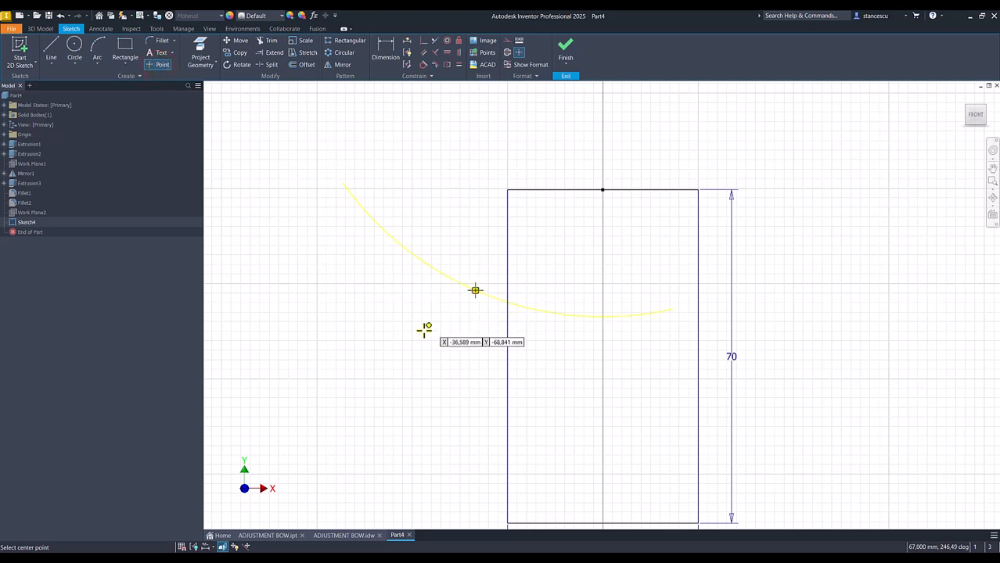
{"action": "left_click", "coordinate": [423, 41]}
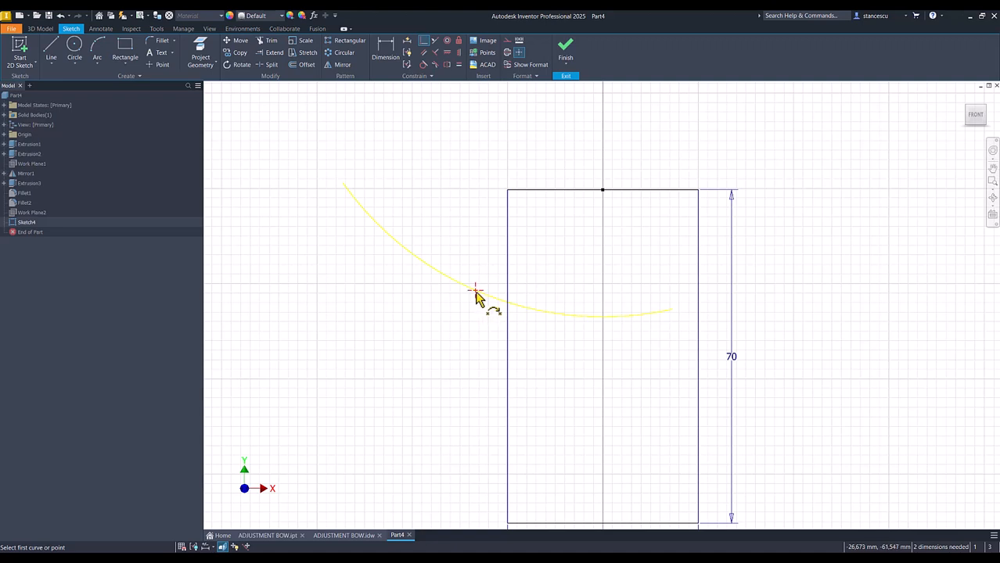
{"action": "left_click", "coordinate": [475, 292]}
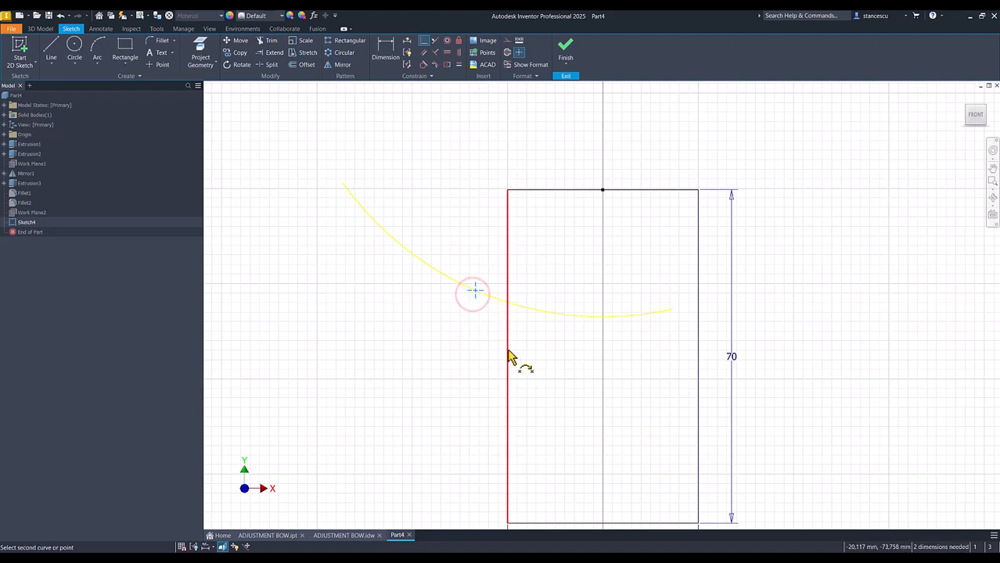
{"action": "left_click", "coordinate": [505, 350]}
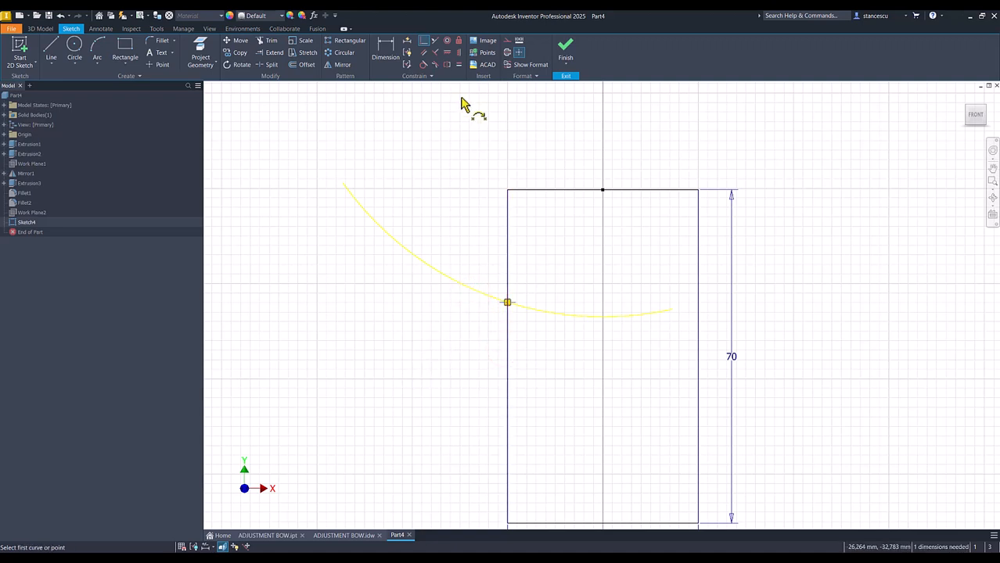
- Dimension the distance from the rectangle's upper edge to the intersection point as 23 mm and finish the sketch
{"action": "scroll", "coordinate": [426, 134], "scroll_direction": "down", "scroll_amount": 3}
{"action": "left_click", "coordinate": [385, 49]}
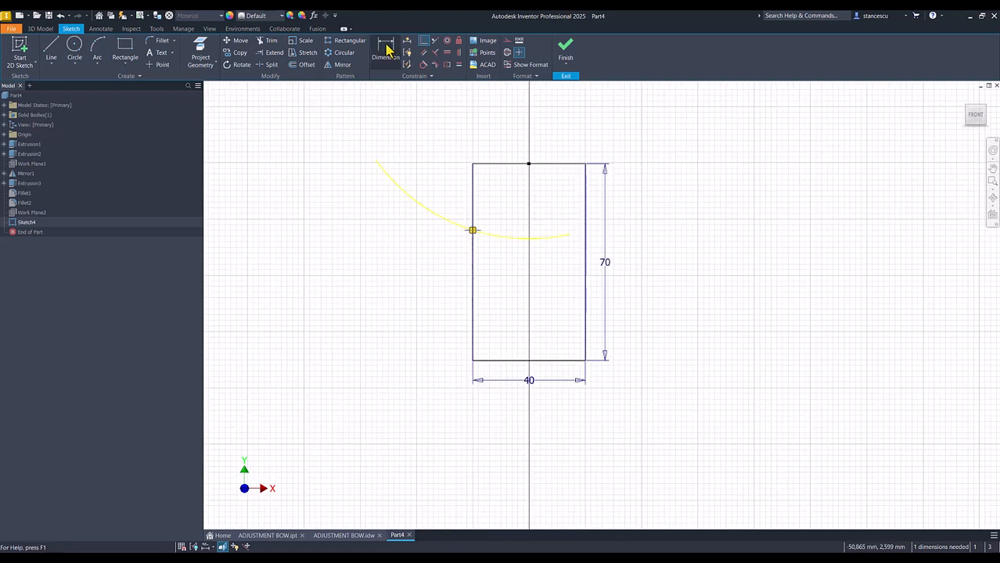
{"action": "left_click", "coordinate": [499, 165]}
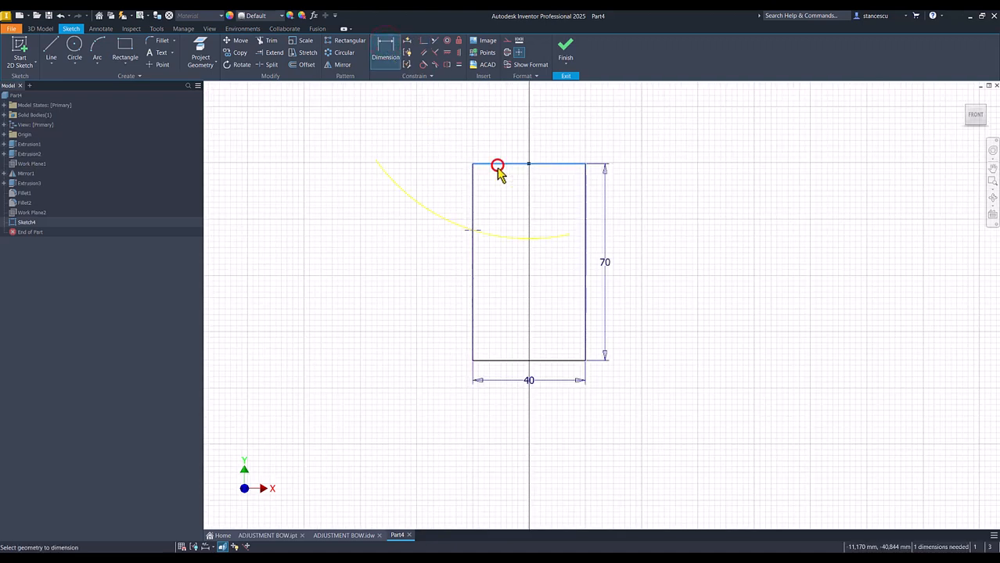
{"action": "left_click", "coordinate": [472, 229]}
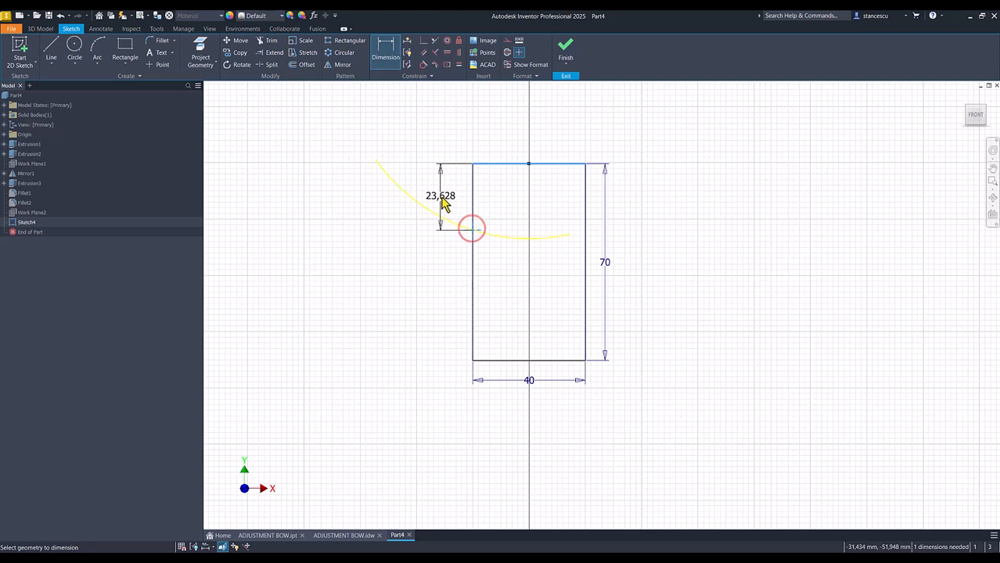
{"action": "left_click", "coordinate": [441, 199]}
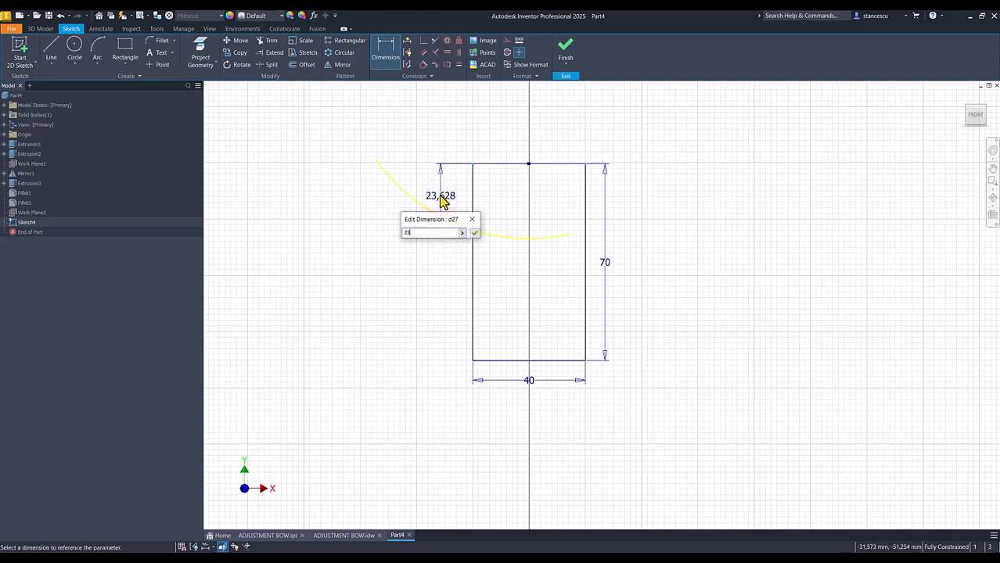
{"action": "key", "text": "Return"}
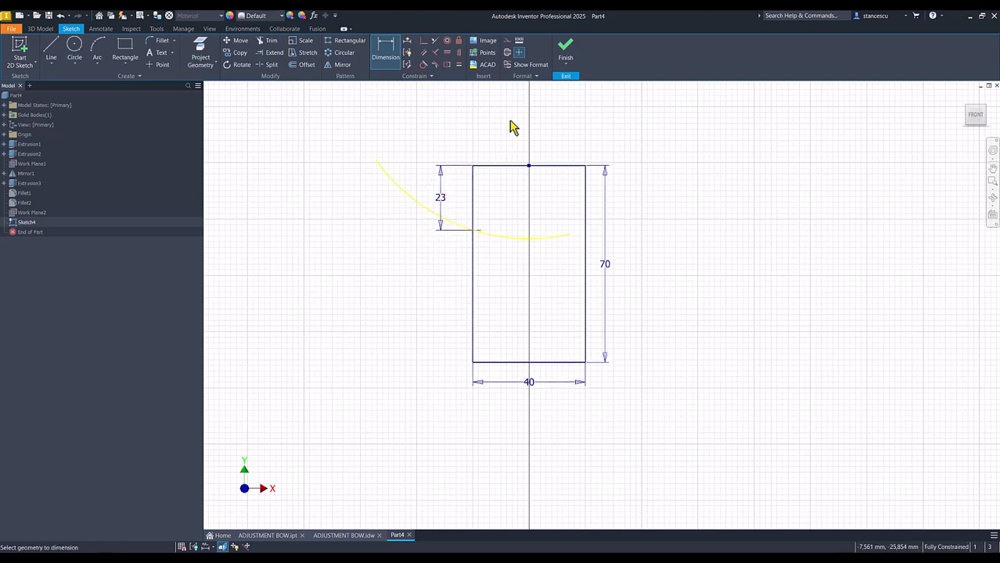
{"action": "left_click", "coordinate": [565, 50]}
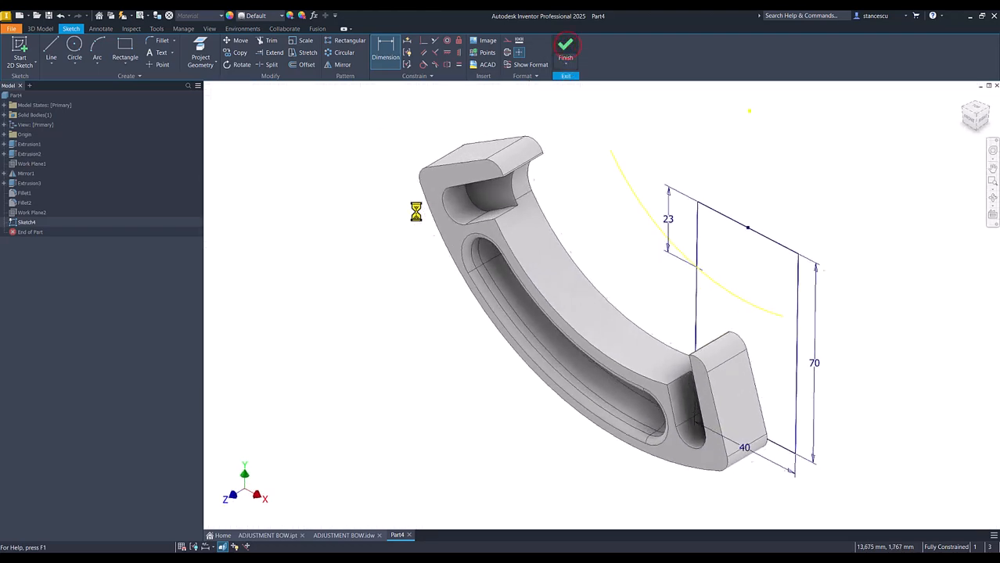
- Consult the ADJUSTMENT BOW.idw drawing, return to Part4 and extrude the plate rectangle 8 mm toward the arm
{"action": "left_click", "coordinate": [360, 536]}
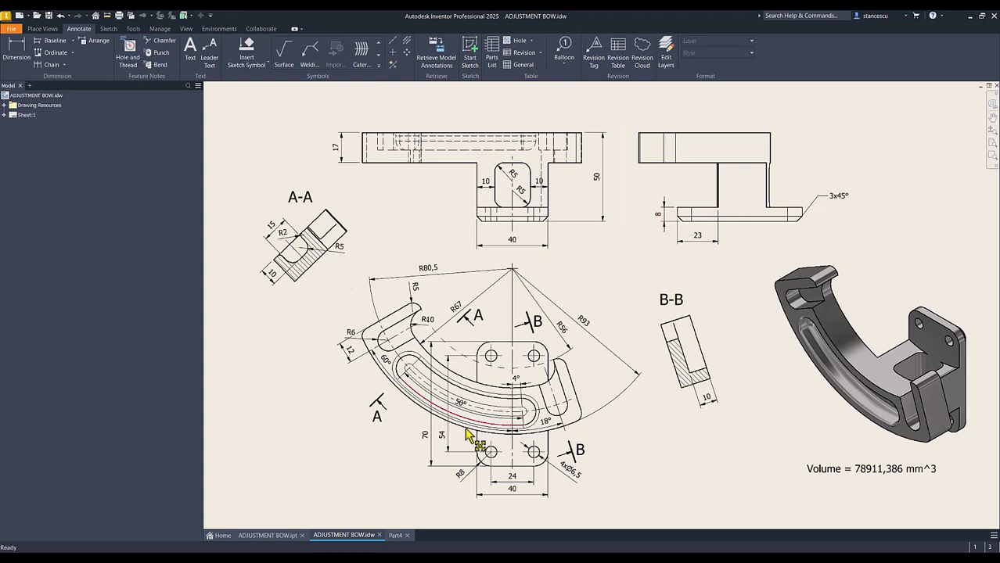
{"action": "left_click", "coordinate": [395, 536]}
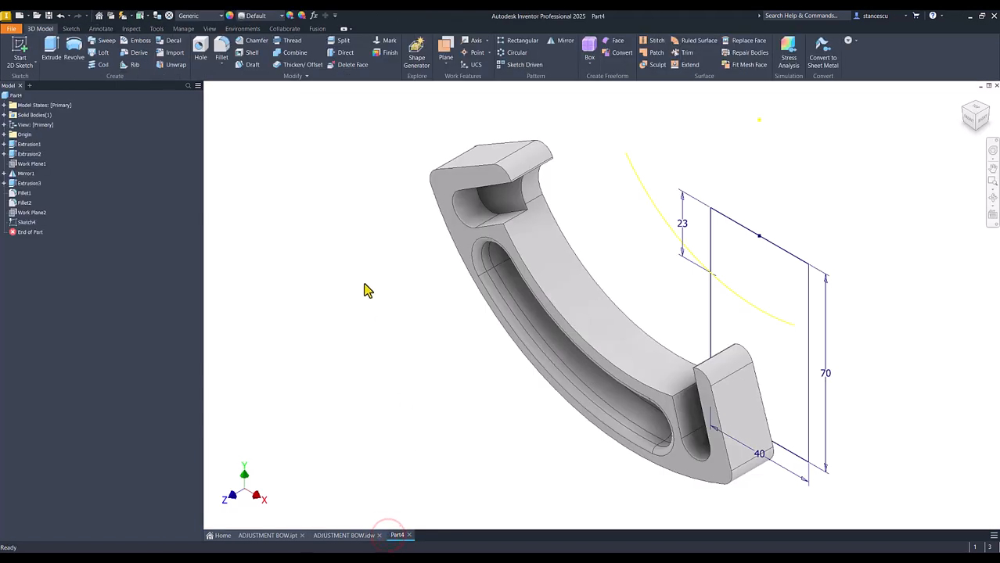
{"action": "left_click", "coordinate": [51, 49]}
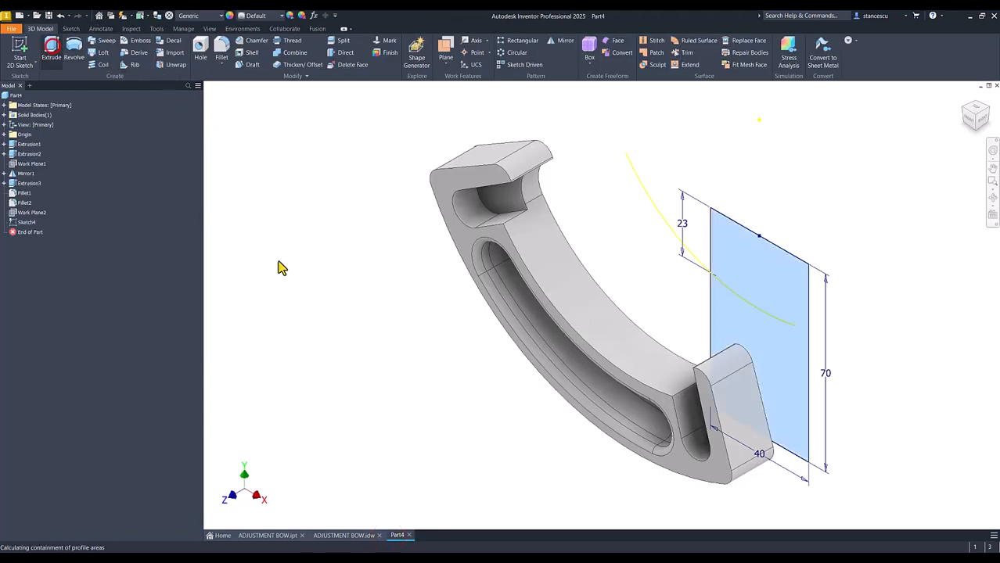
{"action": "type", "text": "8"}
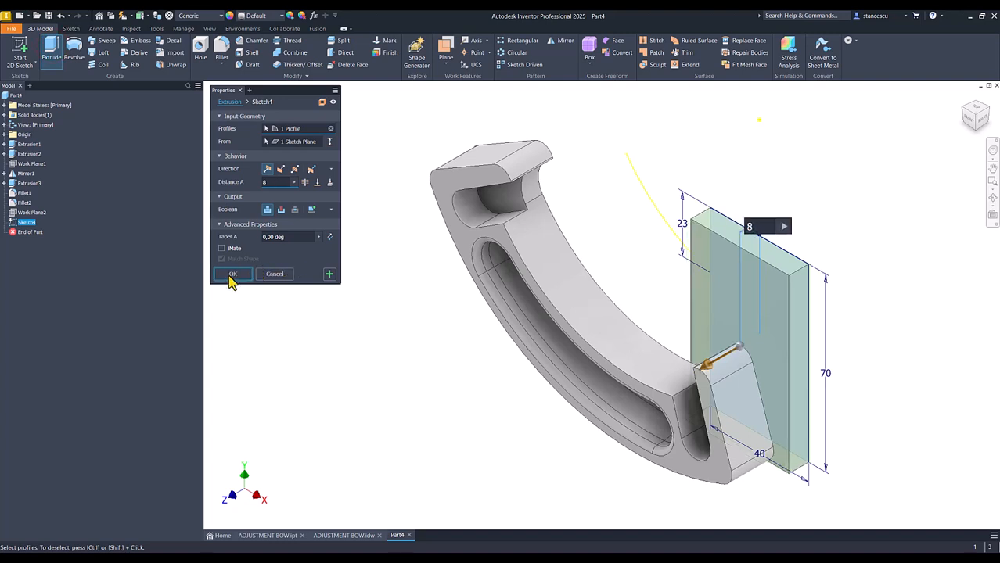
{"action": "left_click", "coordinate": [232, 275]}
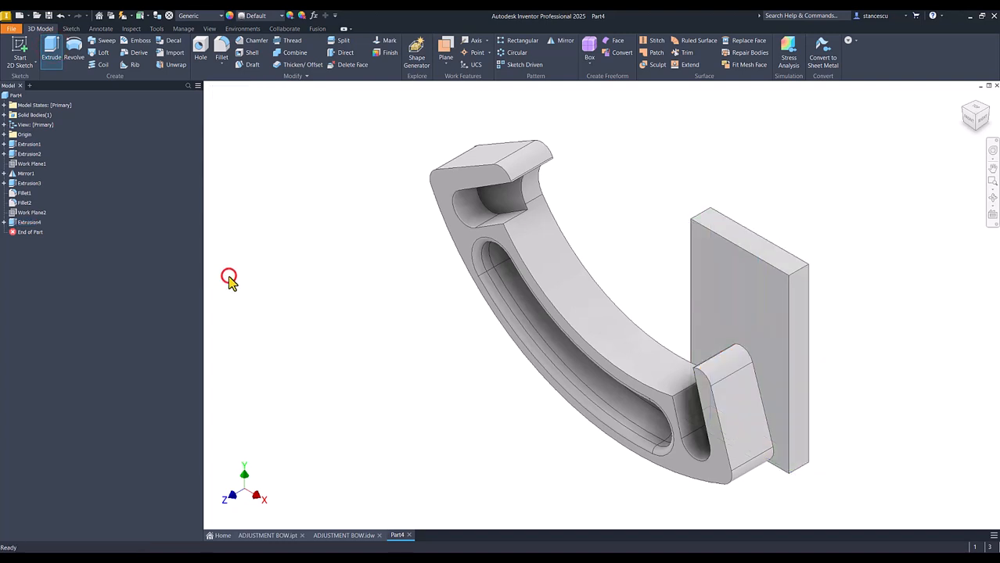
- Fillet the mounting plate's four corner edges with an 8 mm radius
{"action": "left_click", "coordinate": [796, 273]}
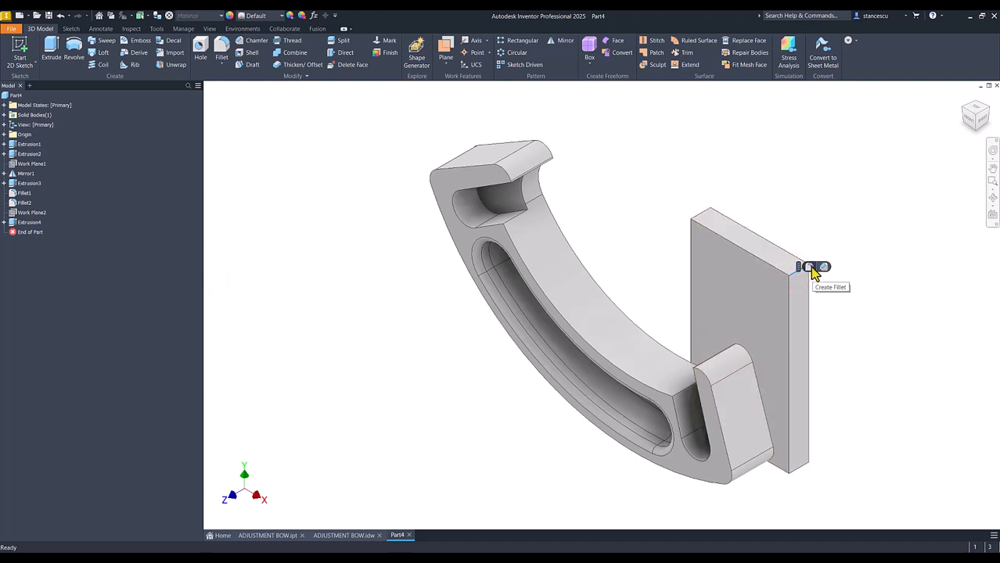
{"action": "left_click", "coordinate": [810, 268]}
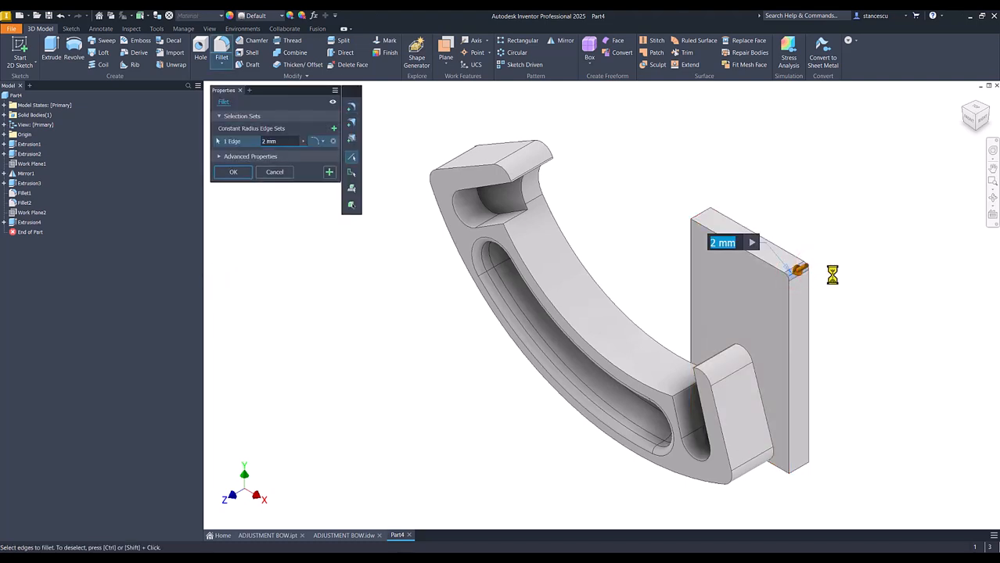
{"action": "type", "text": "8"}
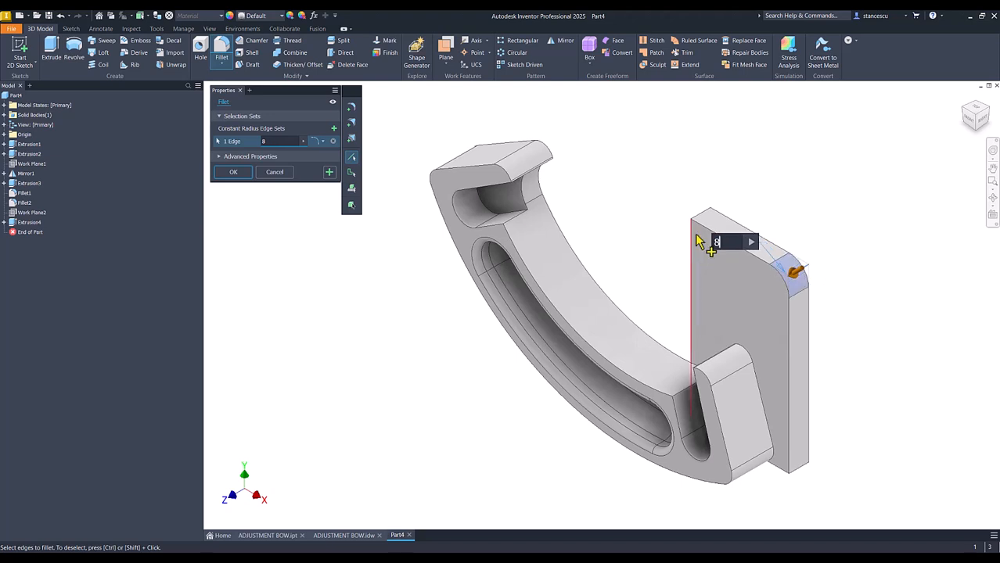
{"action": "left_click", "coordinate": [702, 218]}
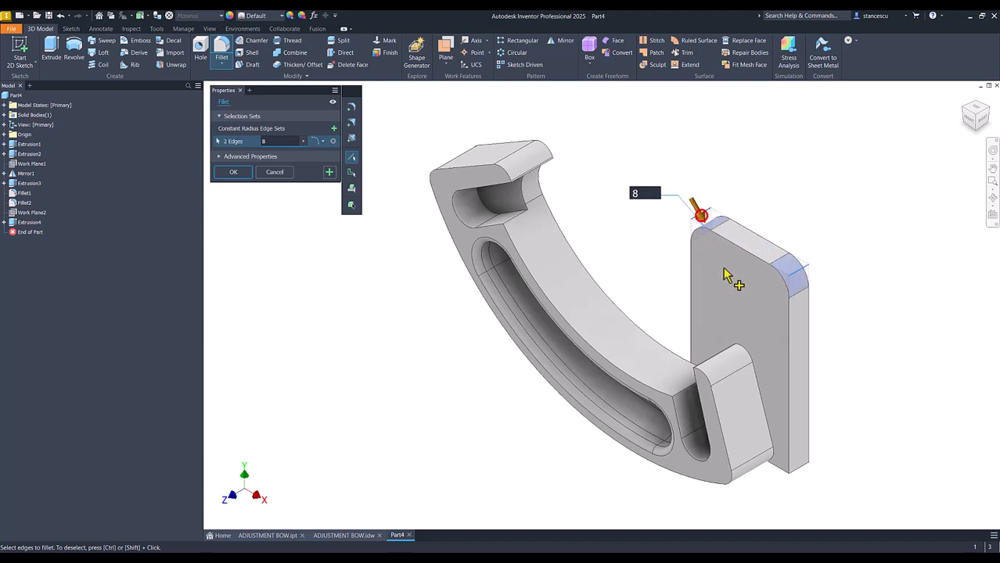
{"action": "left_click", "coordinate": [800, 470]}
{"action": "middle_click_drag", "start_coordinate": [799, 469], "coordinate": [516, 491], "text": "shift"}
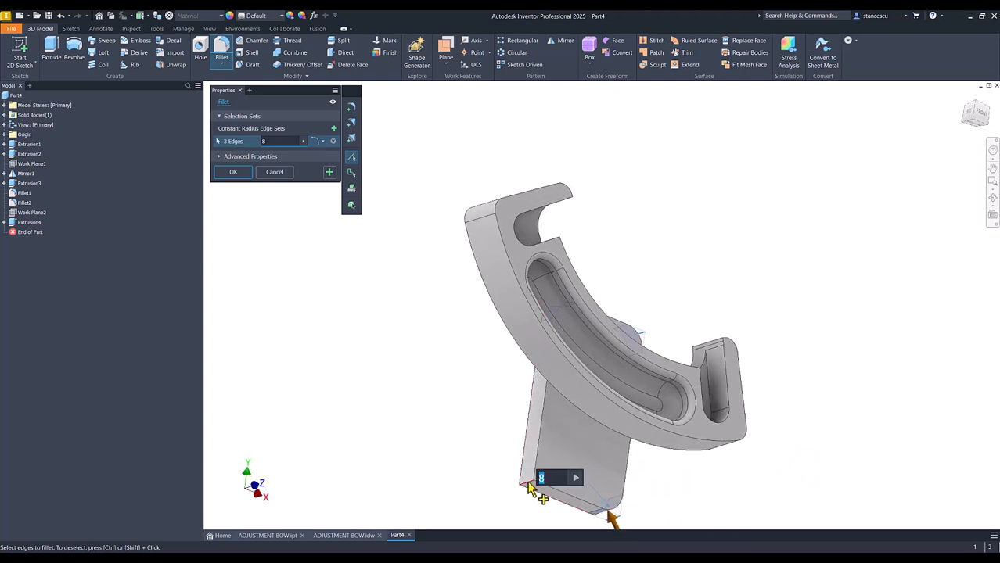
{"action": "left_click", "coordinate": [528, 478]}
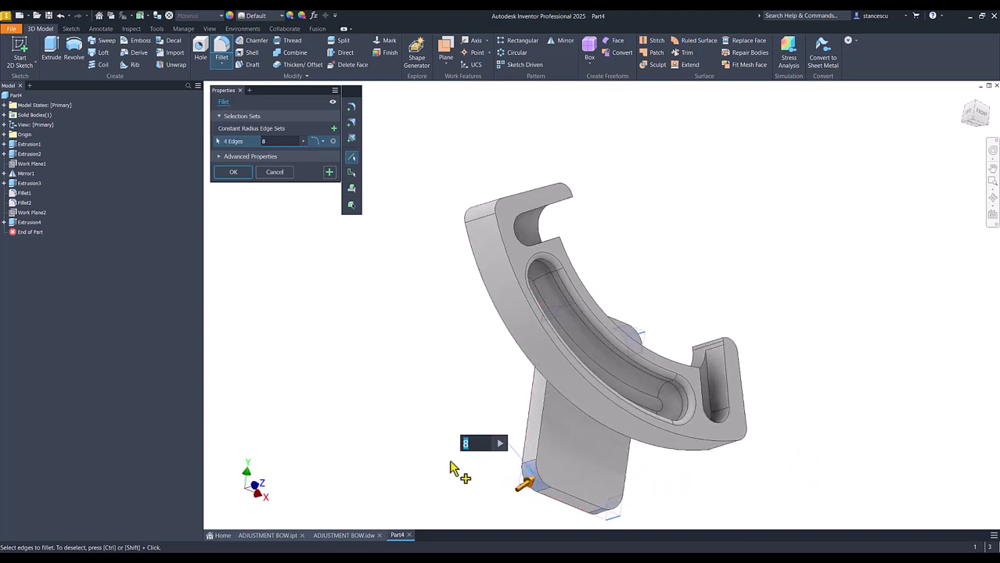
{"action": "left_click", "coordinate": [249, 173]}
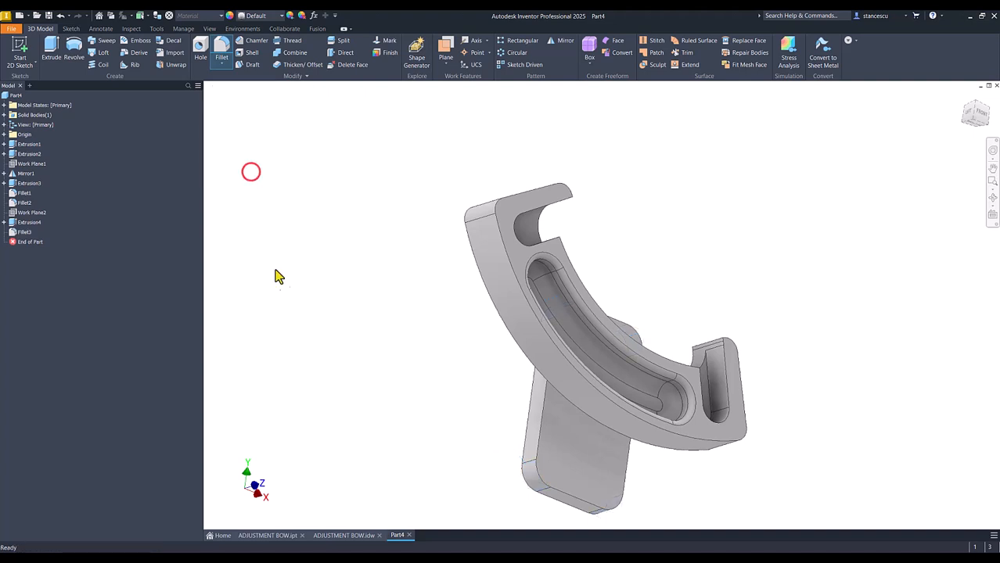
- Chamfer the perimeter edge of the mounting plate's back face, facing away from the arm, by 3 mm
{"action": "middle_click_drag", "start_coordinate": [363, 339], "coordinate": [548, 210], "text": "shift"}
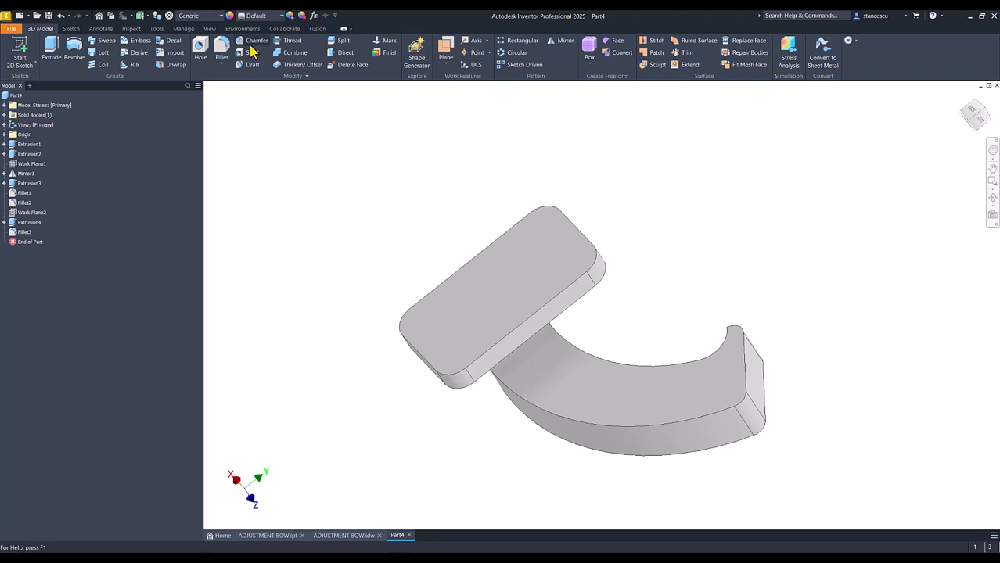
{"action": "left_click", "coordinate": [567, 221]}
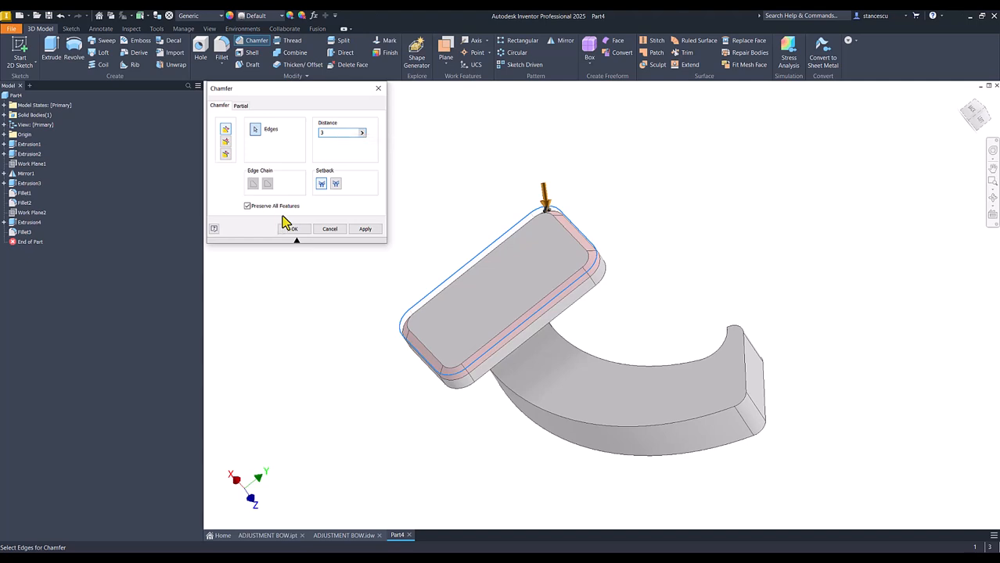
{"action": "left_click", "coordinate": [290, 229]}
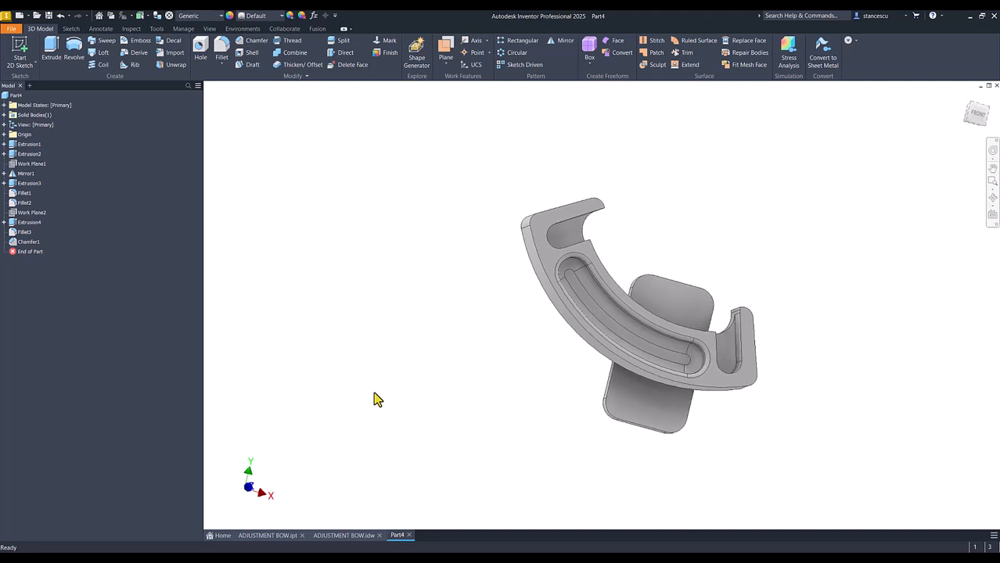
- Check the plate's hole layout in ADJUSTMENT BOW.idw, then start a sketch on the plate's arm-side face in Part4
{"action": "left_click", "coordinate": [359, 537]}
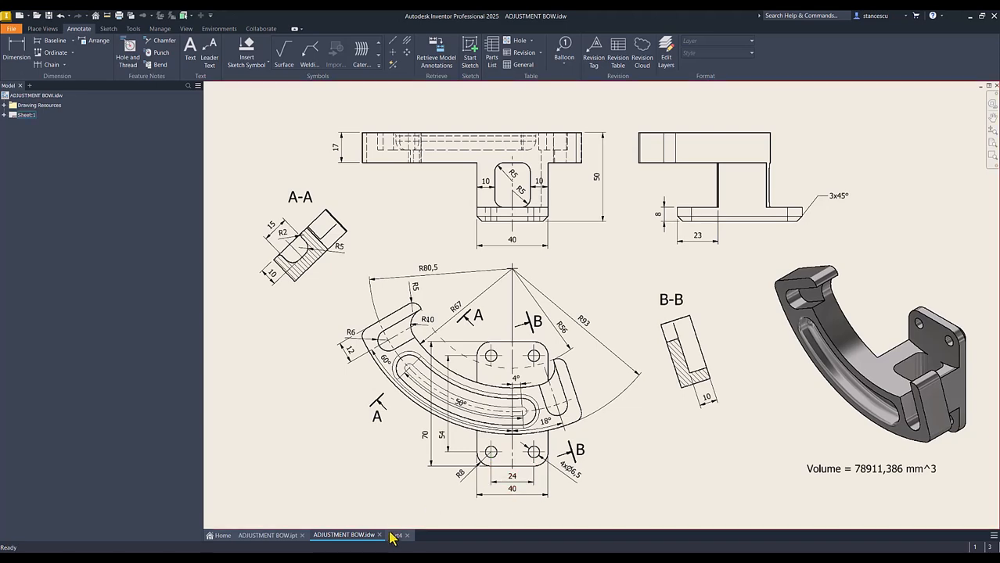
{"action": "left_click", "coordinate": [397, 535]}
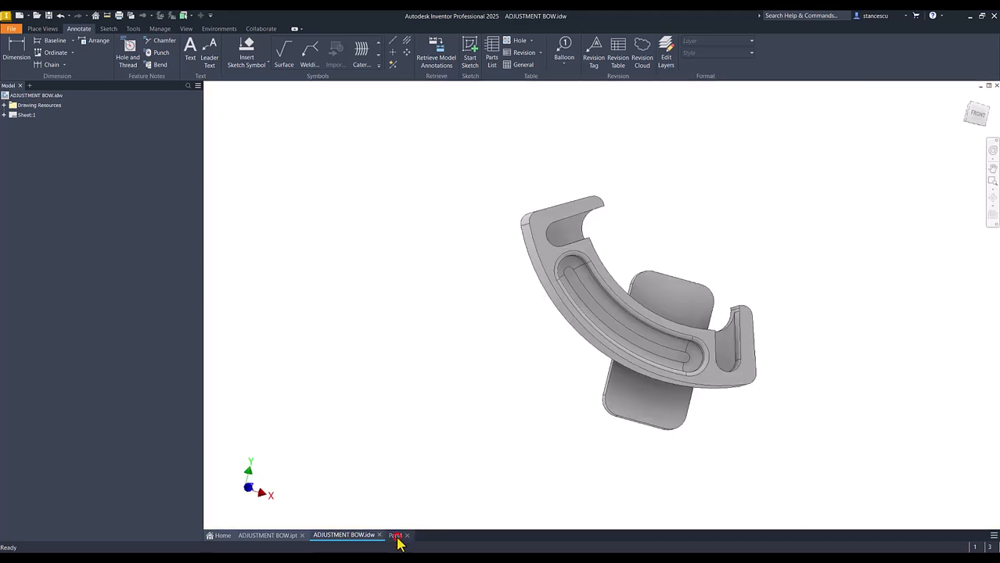
{"action": "left_click", "coordinate": [662, 407]}
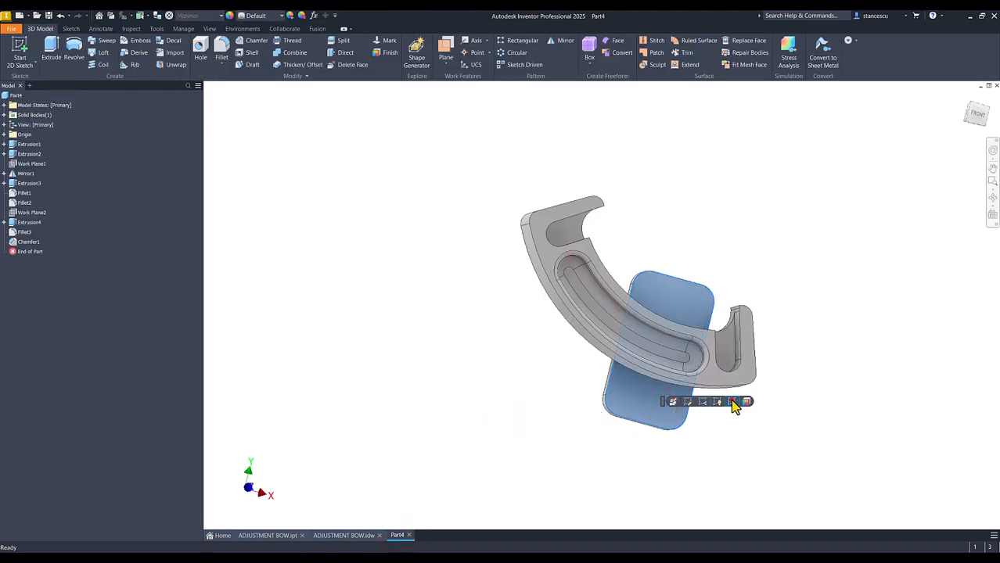
{"action": "left_click", "coordinate": [733, 402]}
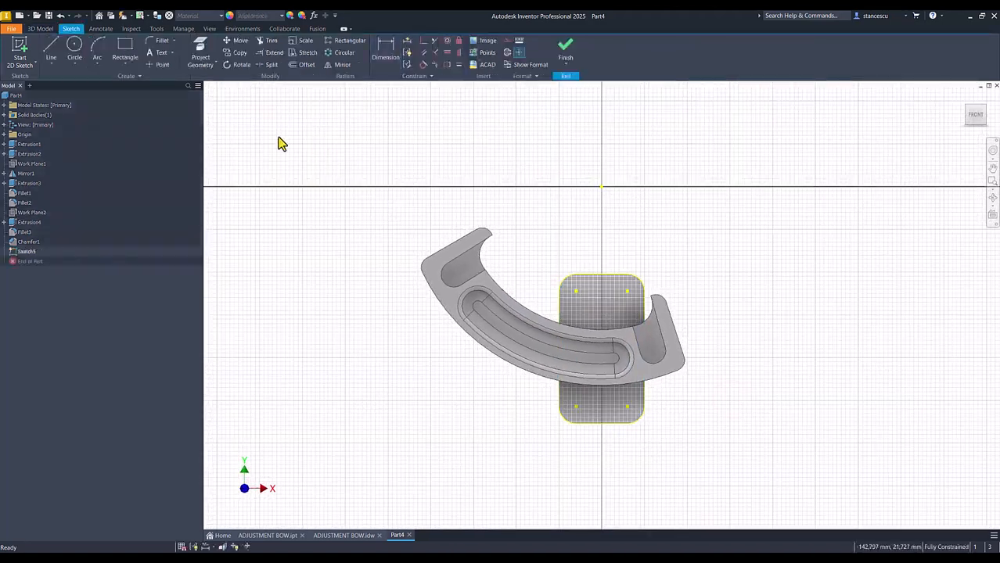
- Finish the hole-layout sketch and cut simple 6.5 mm through-all holes at the mounting plate's four sketch points
{"action": "left_click", "coordinate": [565, 49]}
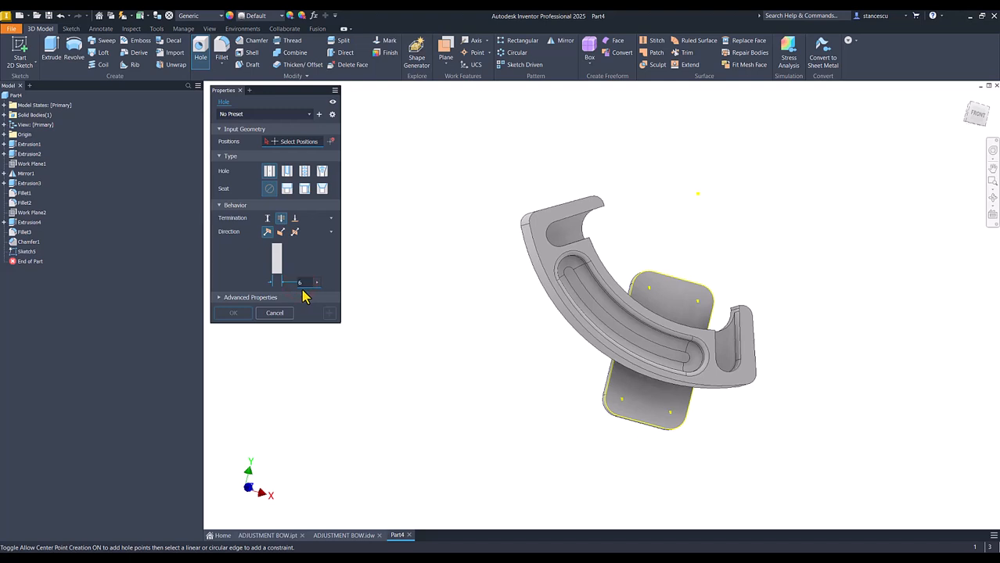
{"action": "left_click", "coordinate": [650, 288]}
{"action": "left_click", "coordinate": [696, 300]}
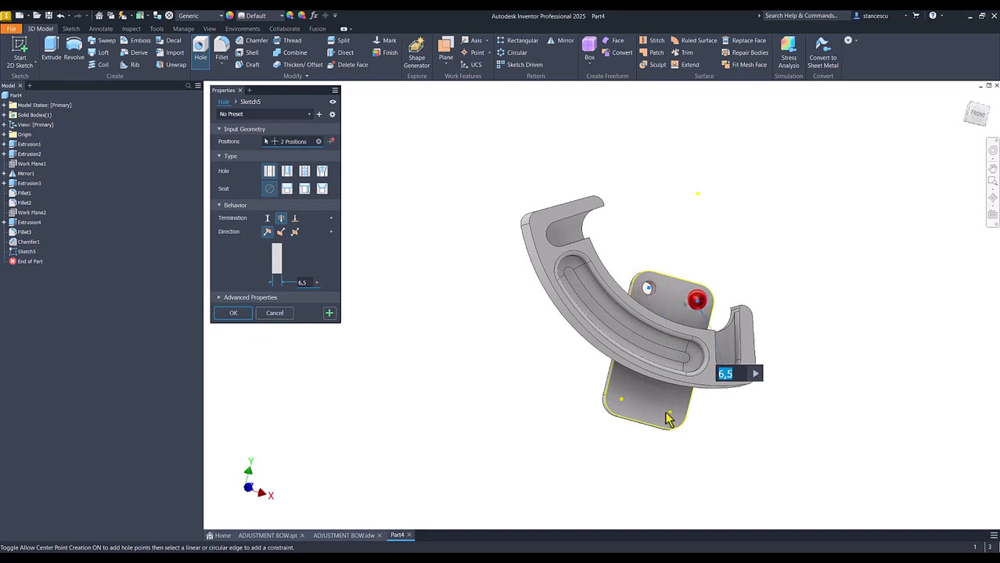
{"action": "left_click", "coordinate": [670, 414]}
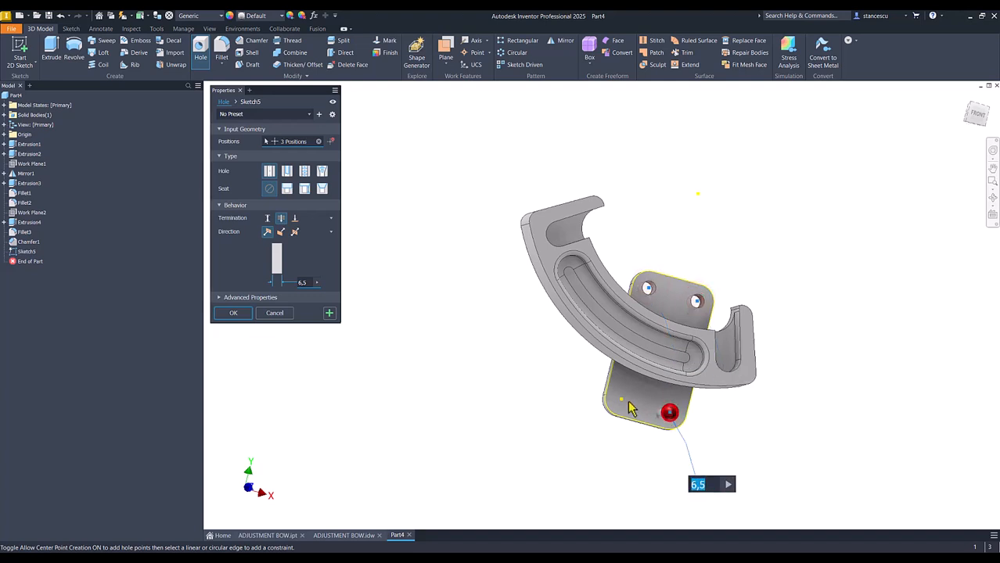
{"action": "left_click", "coordinate": [620, 400]}
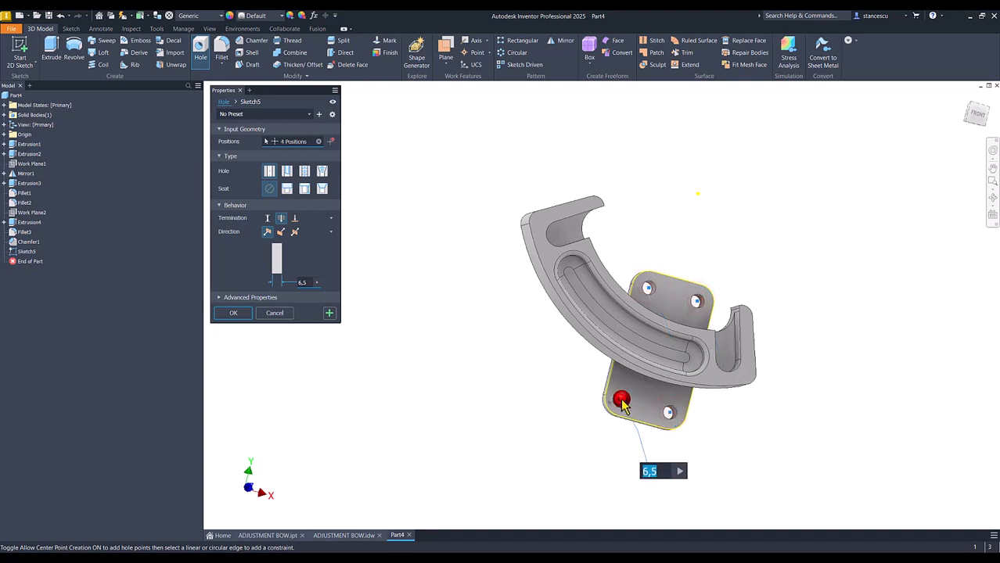
{"action": "left_click", "coordinate": [249, 313]}
{"action": "left_click", "coordinate": [406, 349]}
{"action": "key", "text": "F6"}
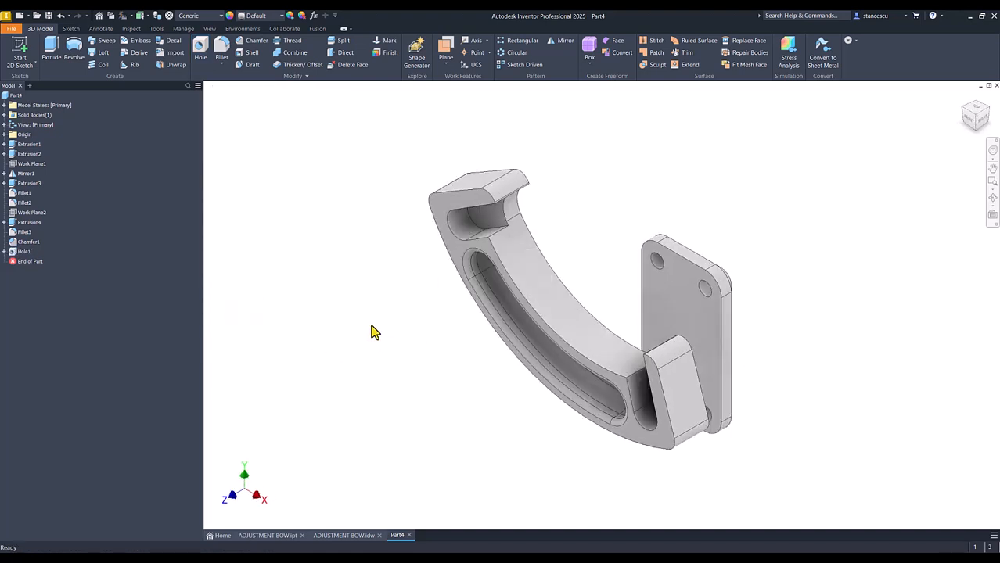
- Examine how the plate connects to the arm in ADJUSTMENT BOW.ipt and check the connection's dimensions in ADJUSTMENT BOW.idw
{"action": "left_click", "coordinate": [613, 216]}
{"action": "middle_click_drag", "start_coordinate": [664, 286], "coordinate": [567, 359], "text": "shift"}
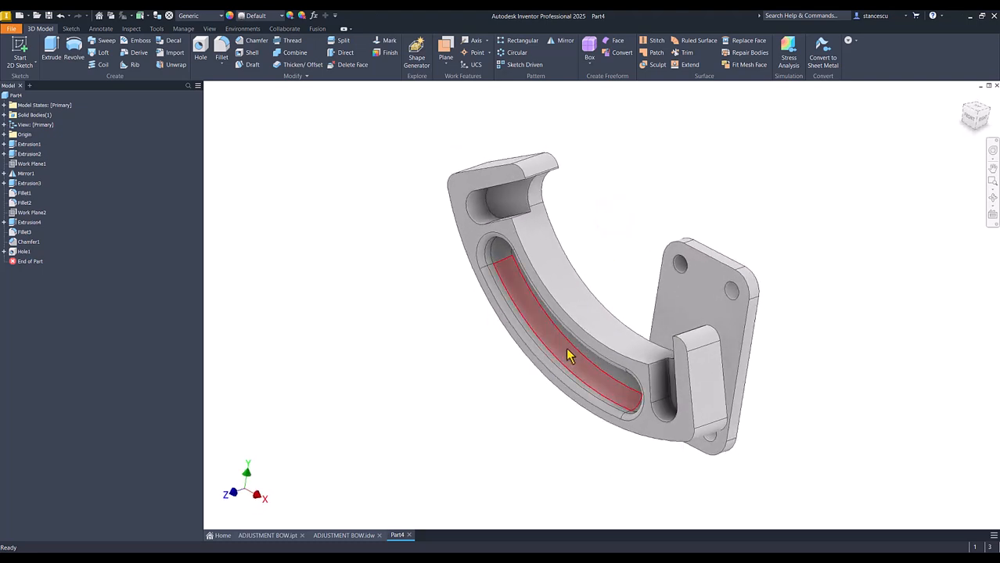
{"action": "key", "text": "F6"}
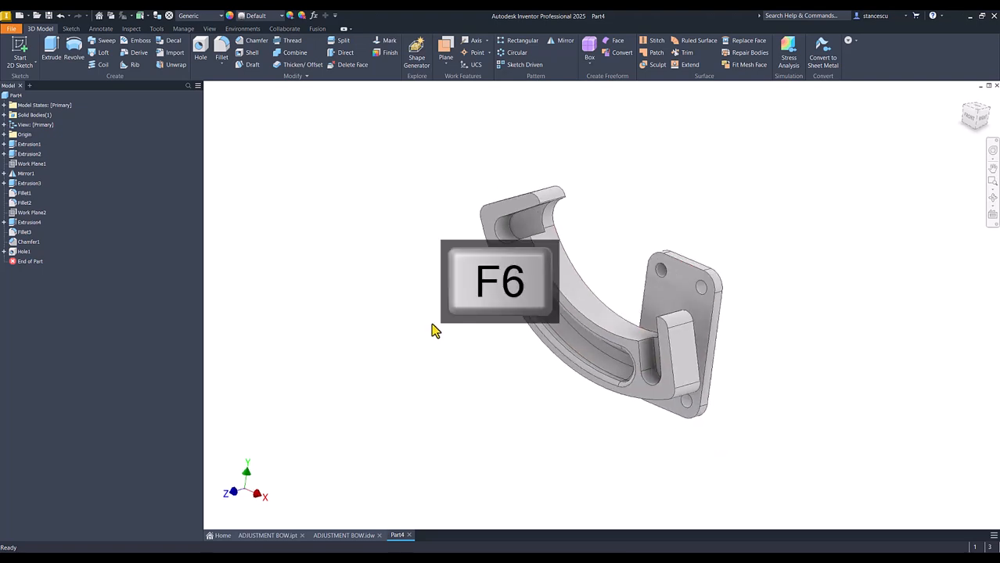
{"action": "left_click", "coordinate": [280, 535]}
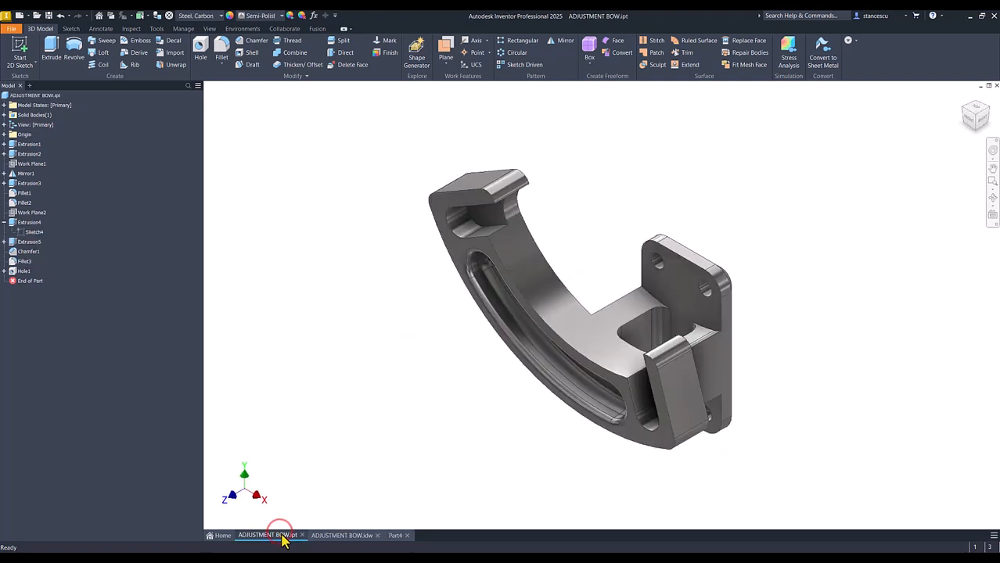
{"action": "middle_click_drag", "start_coordinate": [503, 394], "coordinate": [608, 345], "text": "shift"}
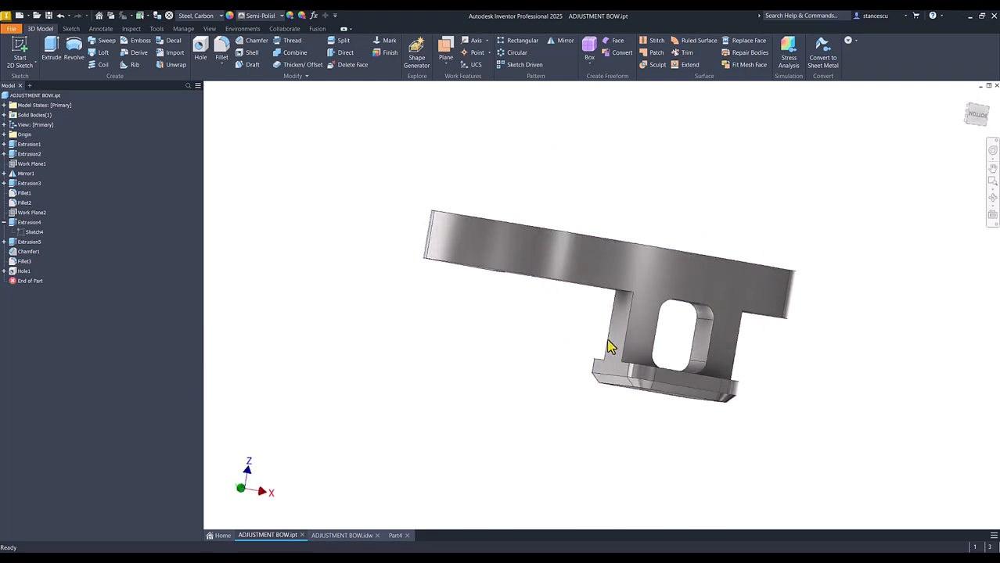
{"action": "key", "text": "F6"}
{"action": "left_click", "coordinate": [335, 538]}
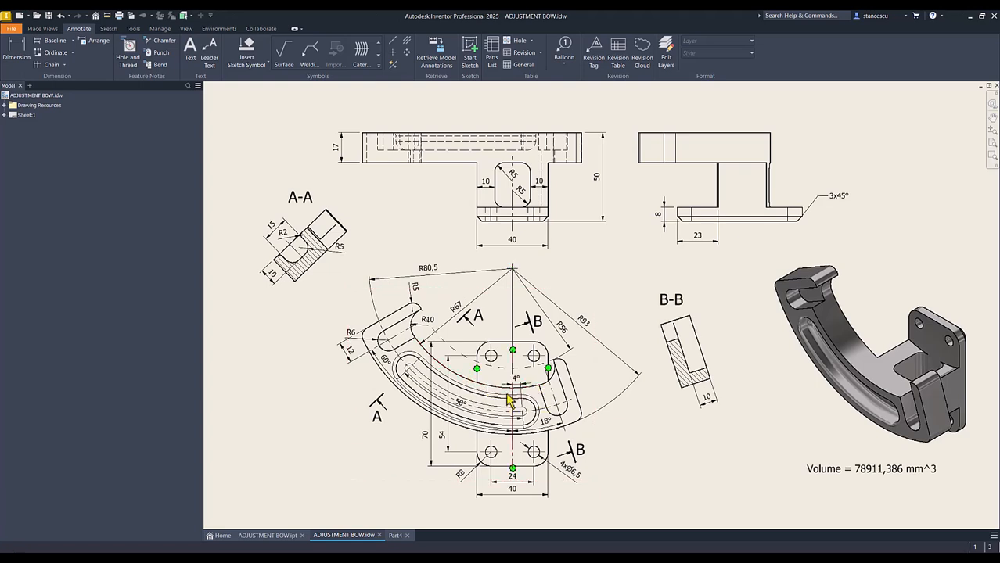
- In Part4, start a sketch on the plate's arm-side face and project the arm's inner arc, the adjoining hook arc and the outer arc
{"action": "left_click", "coordinate": [396, 536]}
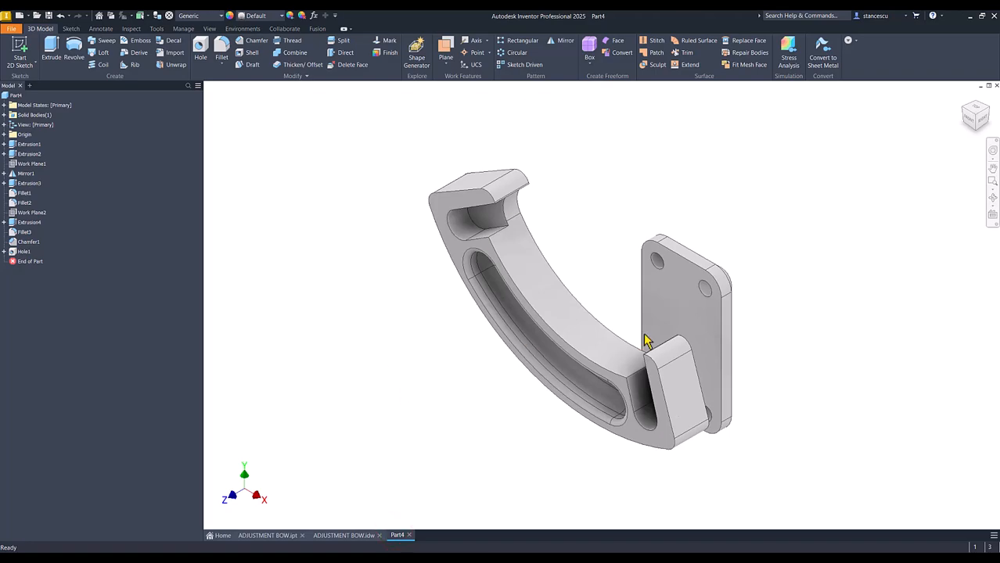
{"action": "left_click", "coordinate": [697, 330]}
{"action": "left_click", "coordinate": [767, 319]}
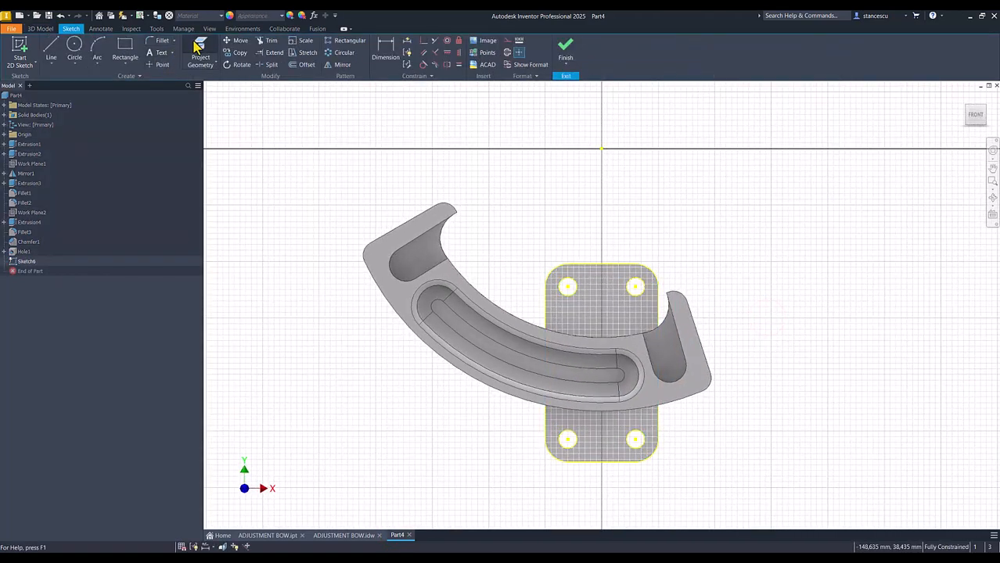
{"action": "left_click", "coordinate": [201, 59]}
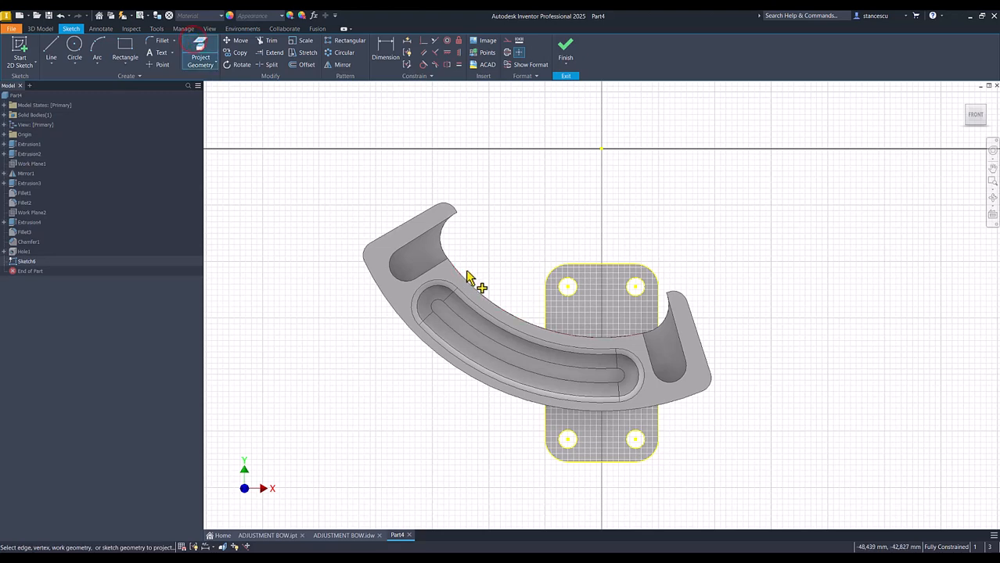
{"action": "left_click", "coordinate": [532, 328]}
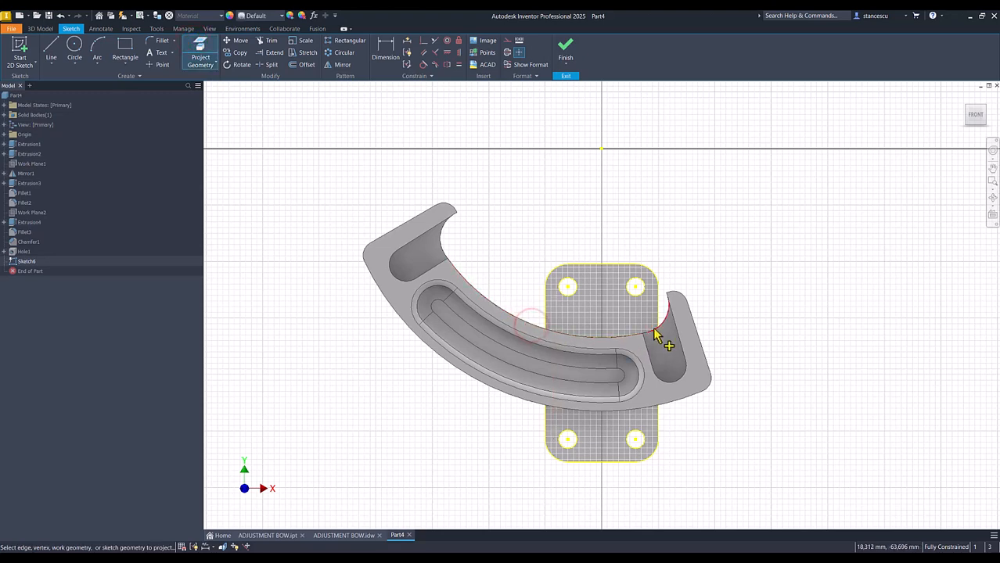
{"action": "scroll", "coordinate": [641, 338], "scroll_direction": "up", "scroll_amount": 3}
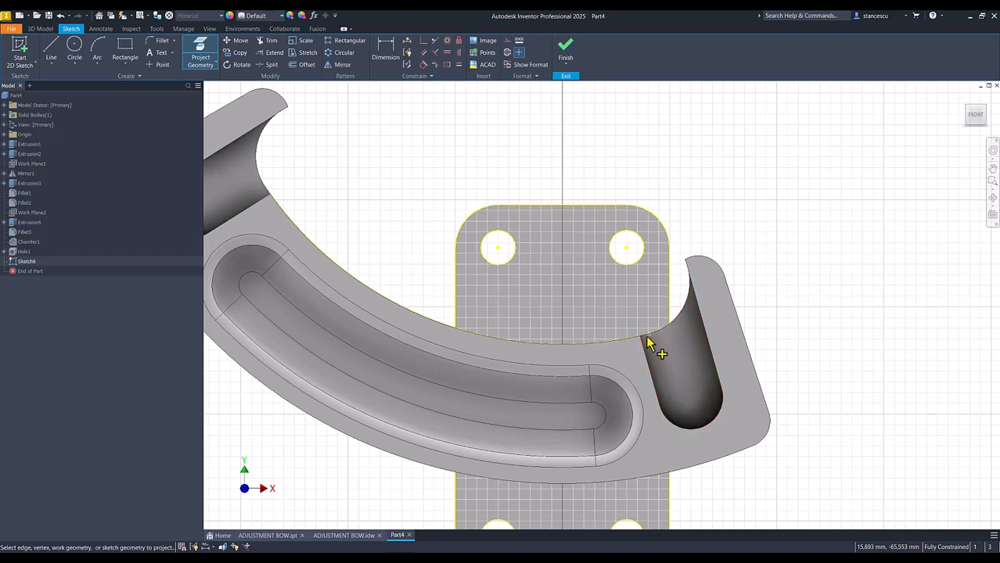
{"action": "left_click", "coordinate": [663, 332]}
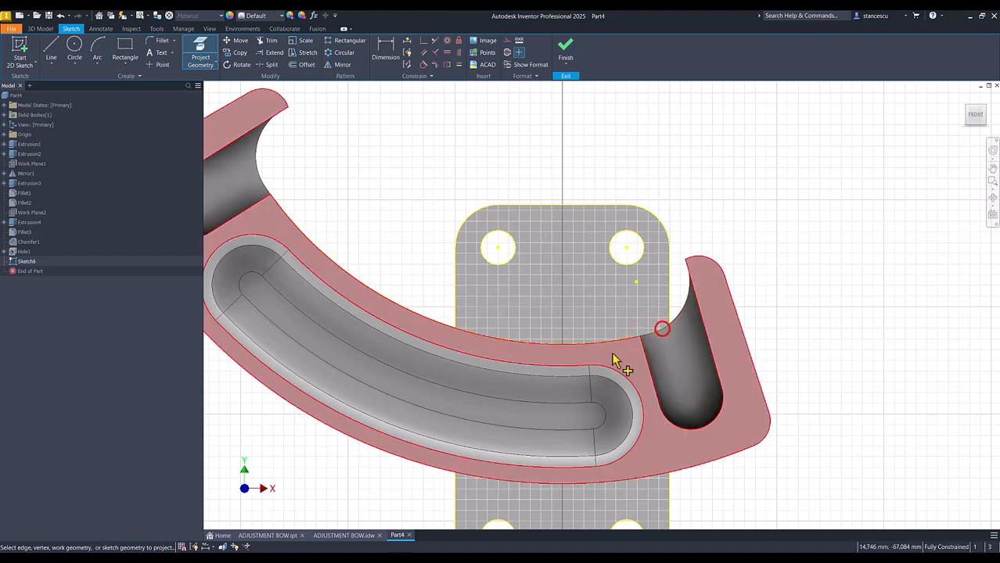
{"action": "left_click", "coordinate": [505, 485]}
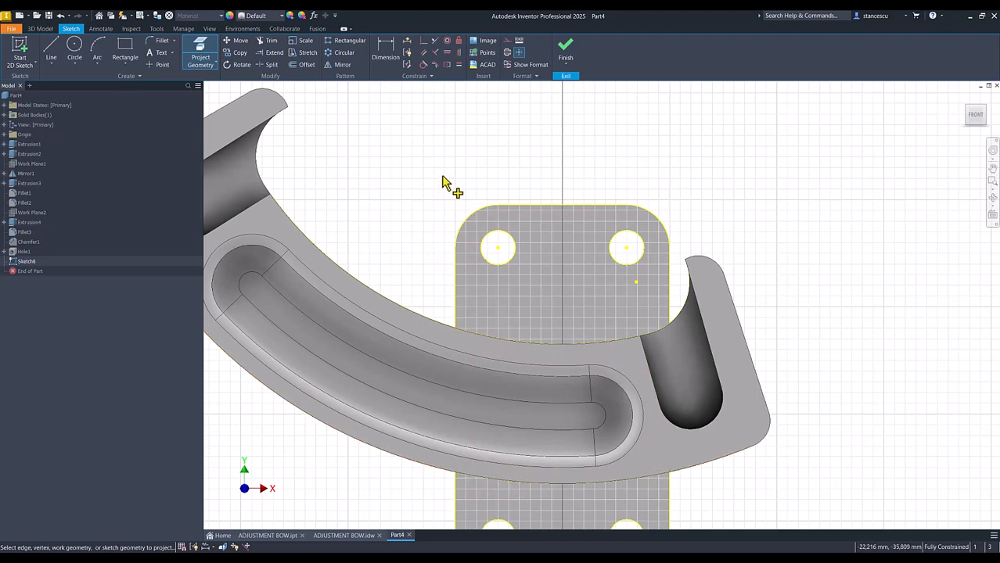
- Slice the graphics and draw two vertical lines between the projected arcs, about 26 mm long and about 11 mm either side of the centre axis
{"action": "key", "text": "F7"}
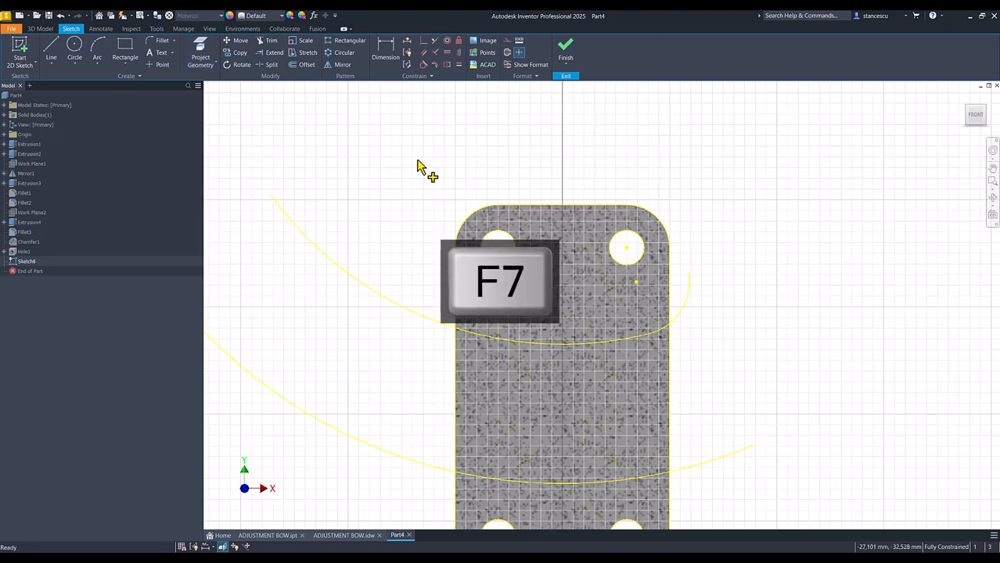
{"action": "left_click", "coordinate": [51, 49]}
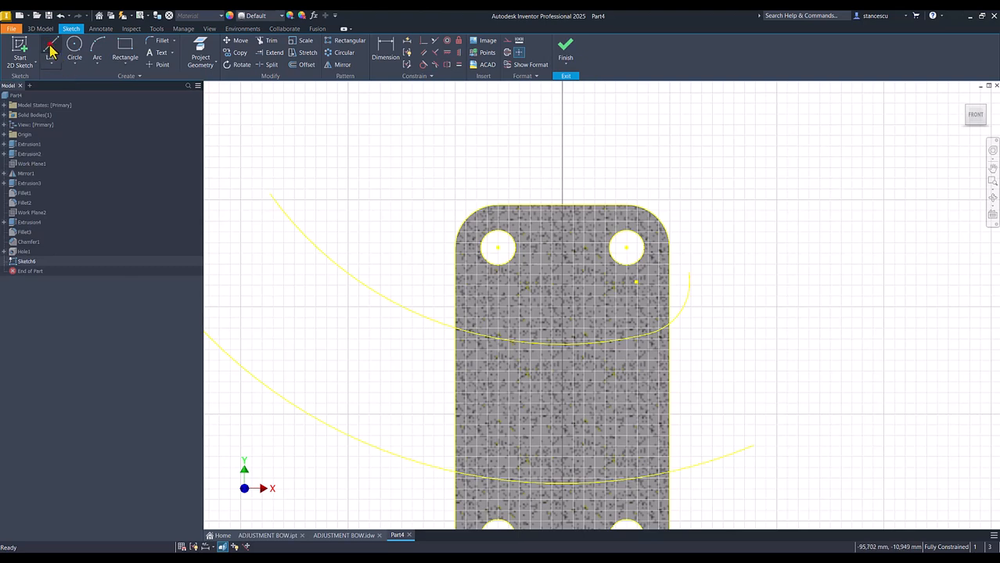
{"action": "left_click", "coordinate": [501, 336]}
{"action": "left_click", "coordinate": [502, 479]}
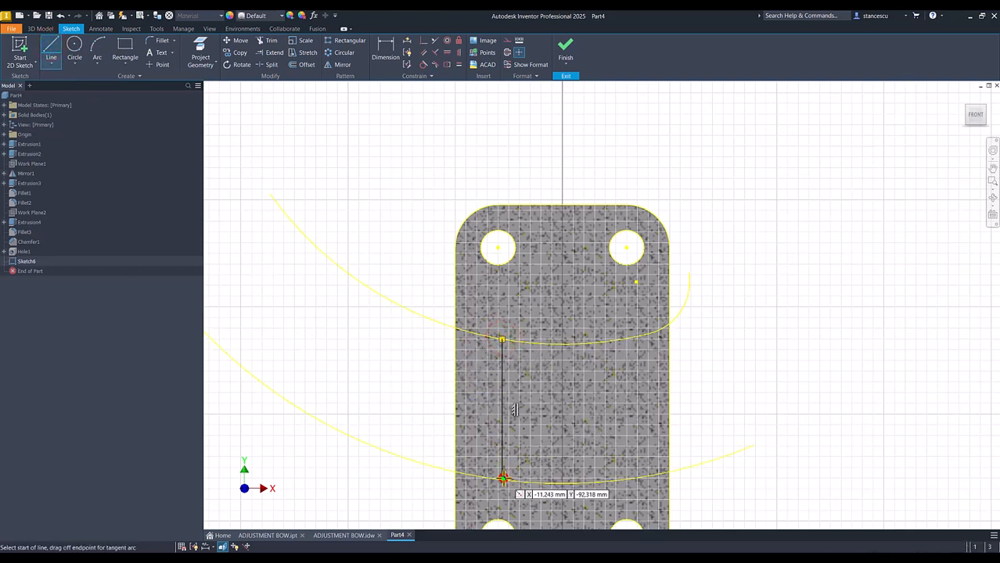
{"action": "left_click", "coordinate": [622, 480]}
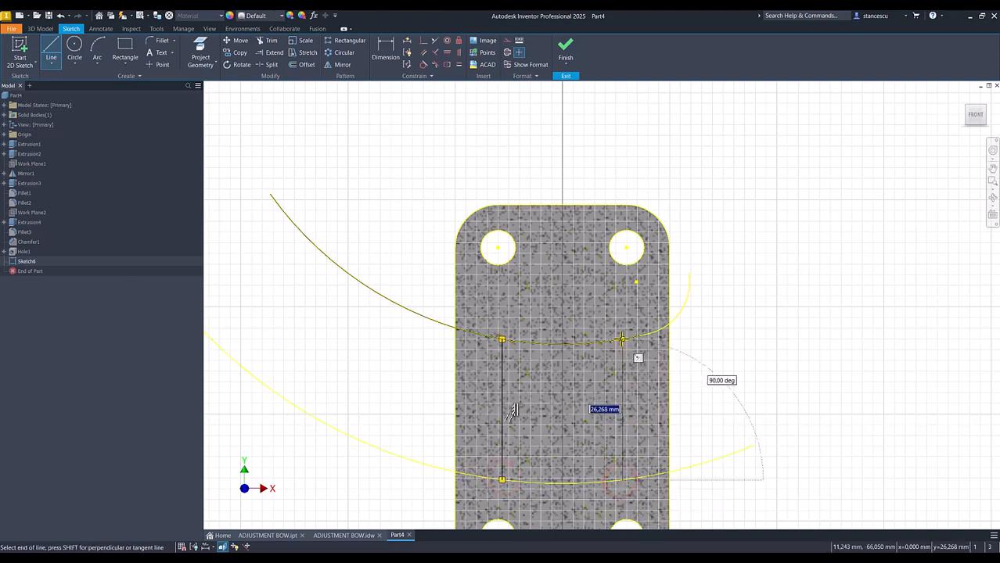
{"action": "left_click", "coordinate": [621, 339]}
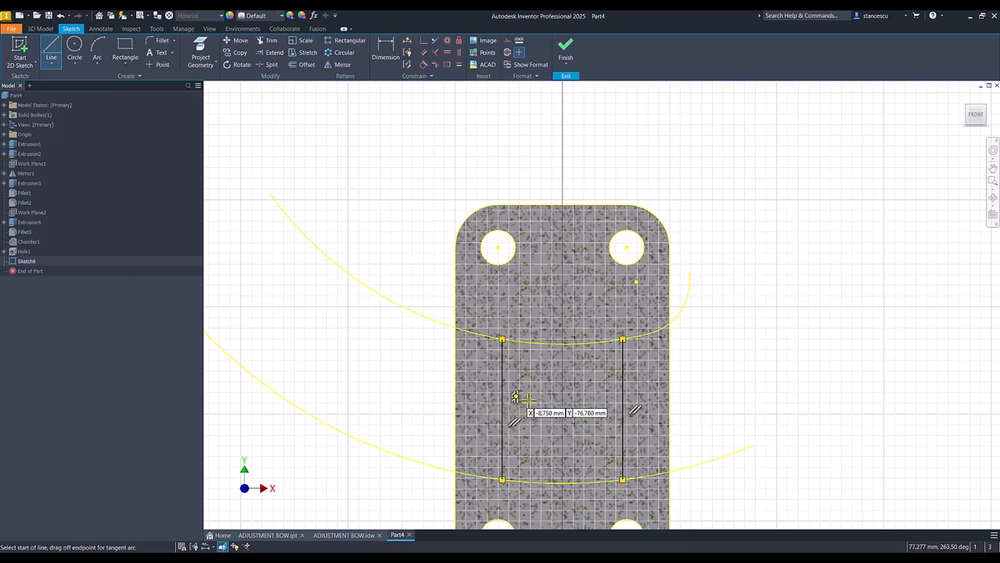
- Dimension the left vertical line 10 mm from the plate's left edge
{"action": "left_click", "coordinate": [385, 54]}
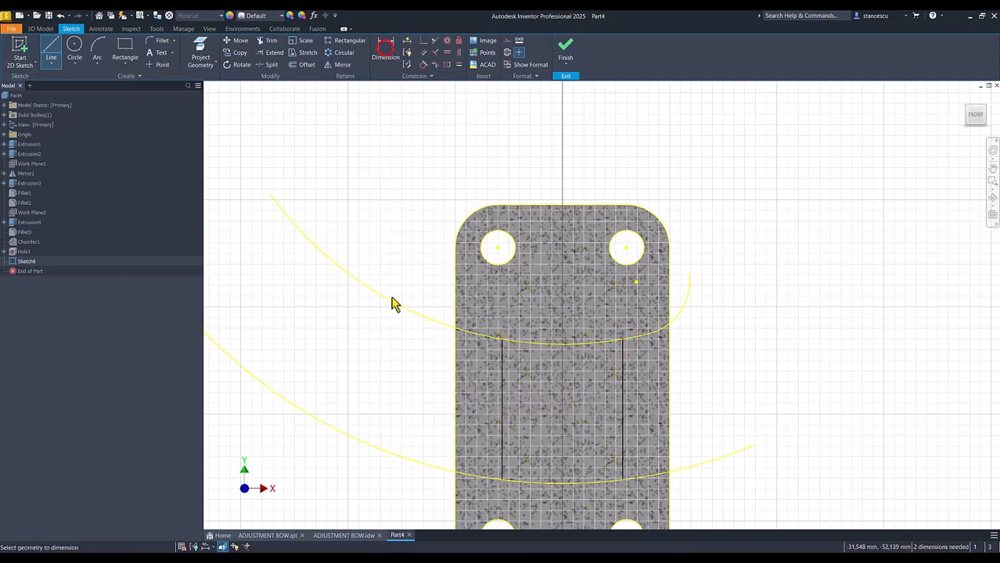
{"action": "left_click", "coordinate": [455, 385]}
{"action": "left_click", "coordinate": [502, 391]}
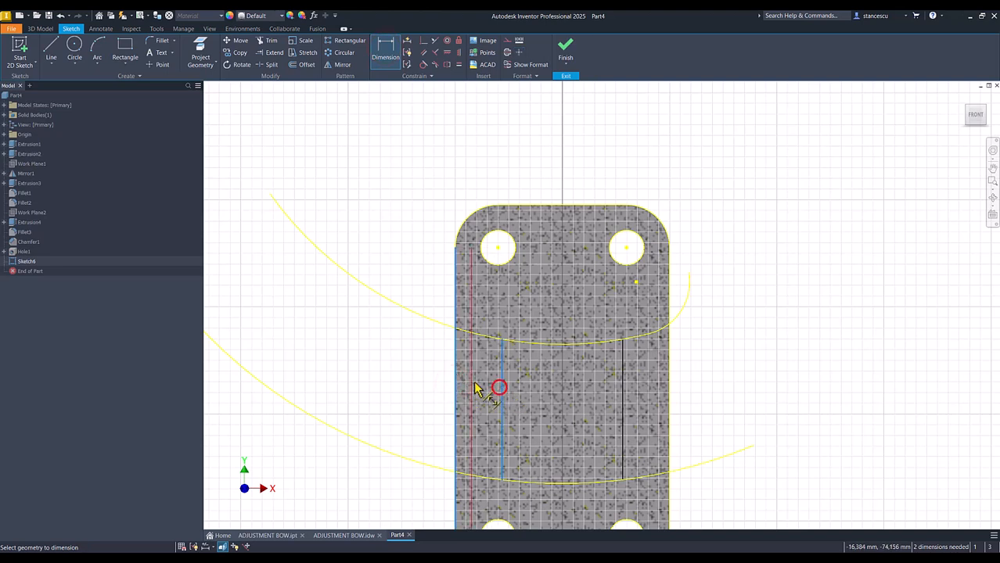
{"action": "left_click", "coordinate": [415, 389]}
{"action": "type", "text": "10"}
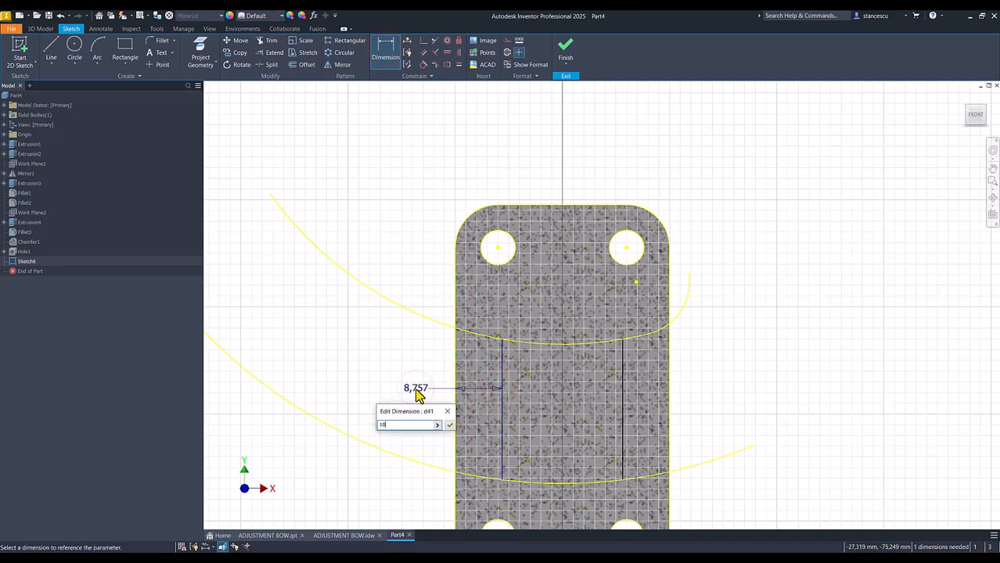
{"action": "key", "text": "Return"}
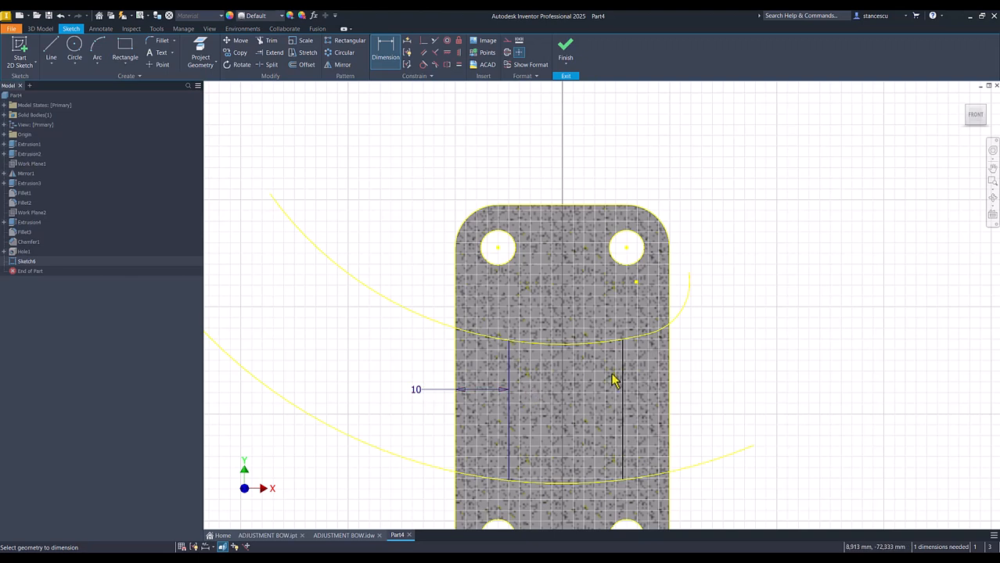
- Dimension the right vertical line from the plate's right edge, link its value to the left 10 mm dimension, and finish the sketch
{"action": "left_click", "coordinate": [623, 383]}
{"action": "left_click", "coordinate": [677, 385]}
{"action": "left_click", "coordinate": [697, 377]}
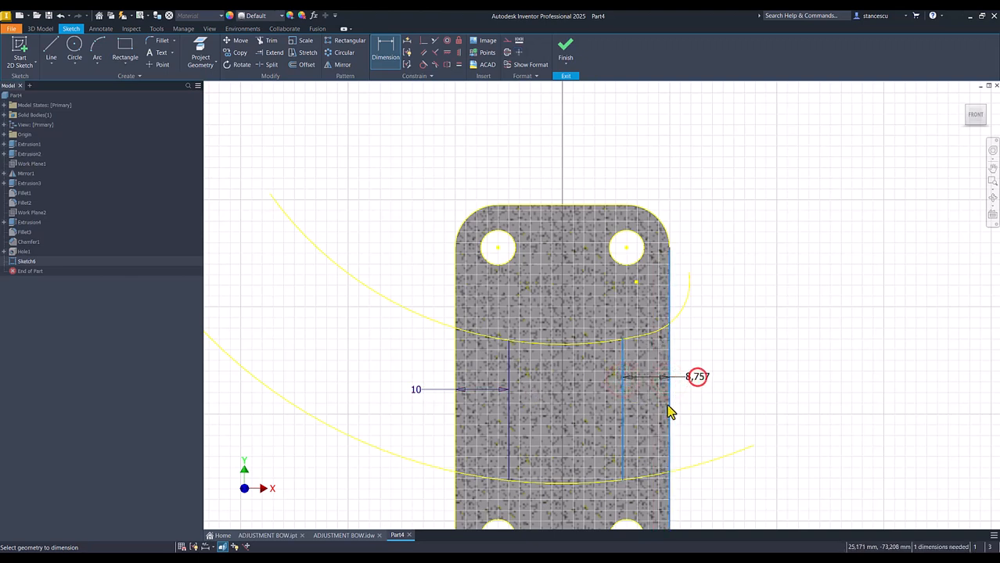
{"action": "left_click", "coordinate": [417, 391]}
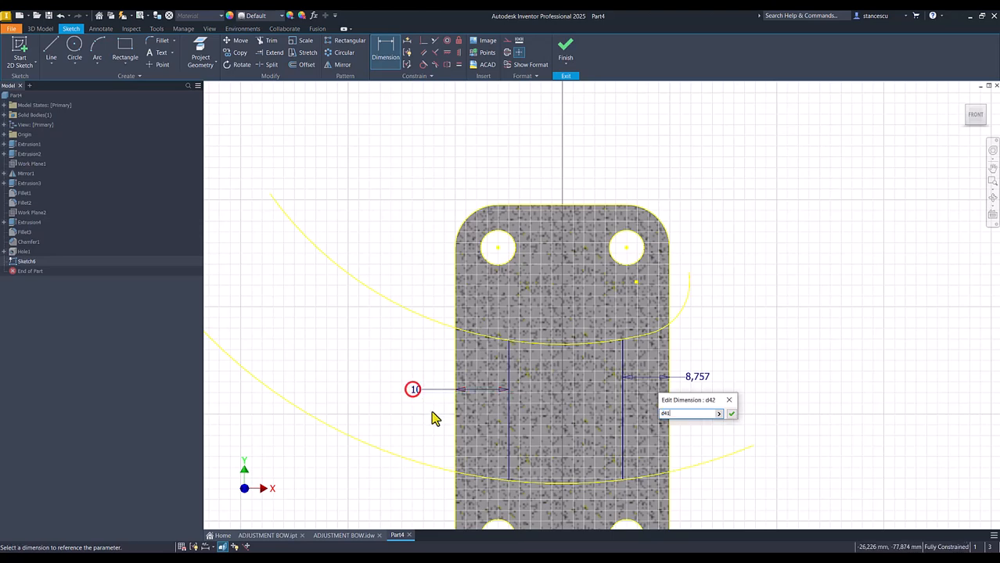
{"action": "left_click", "coordinate": [731, 412]}
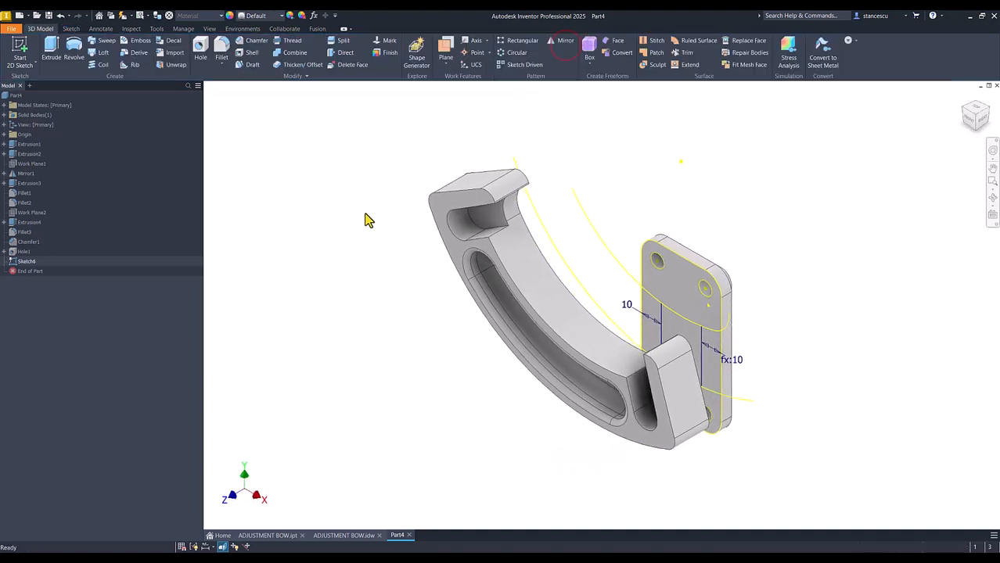
- Extrude the two outer strip profiles from the plate with the To Next extent so they join the arm
{"action": "left_click", "coordinate": [48, 48]}
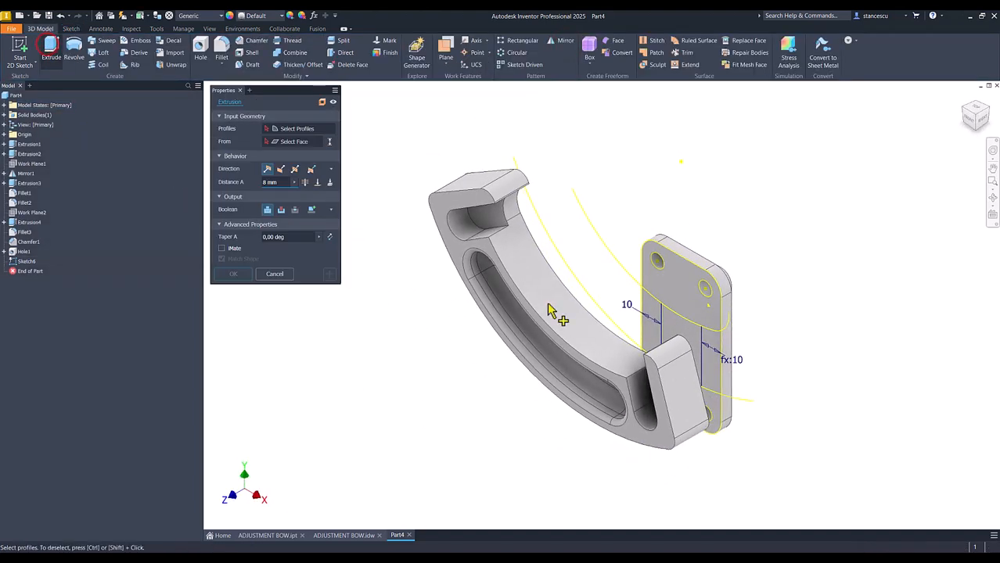
{"action": "left_click", "coordinate": [655, 332]}
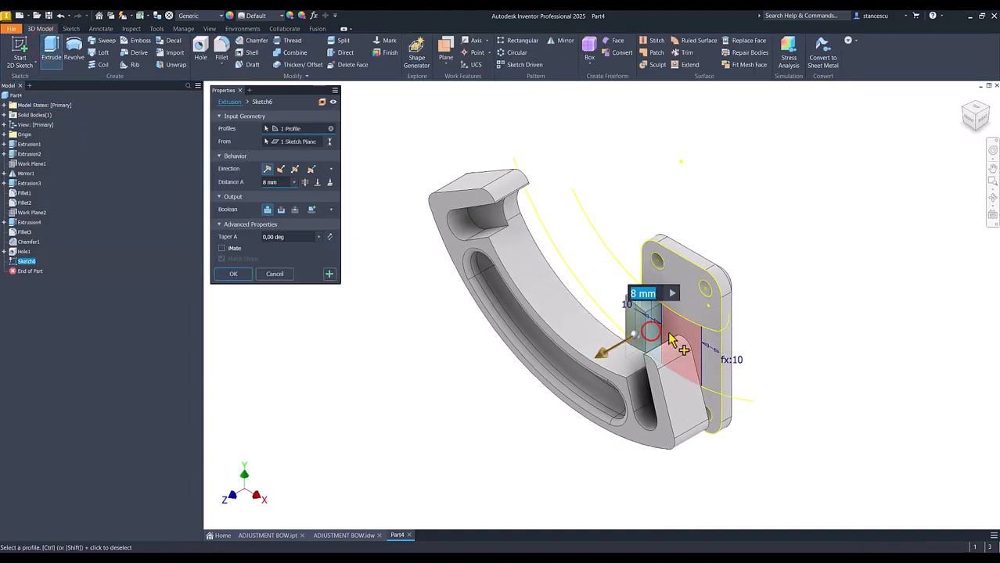
{"action": "left_click", "coordinate": [709, 372]}
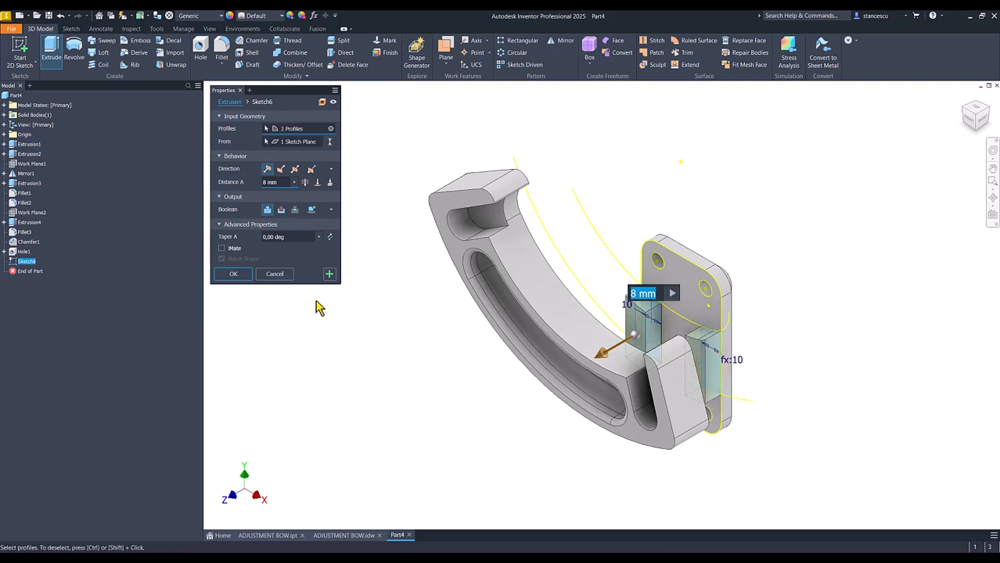
{"action": "left_click", "coordinate": [330, 183]}
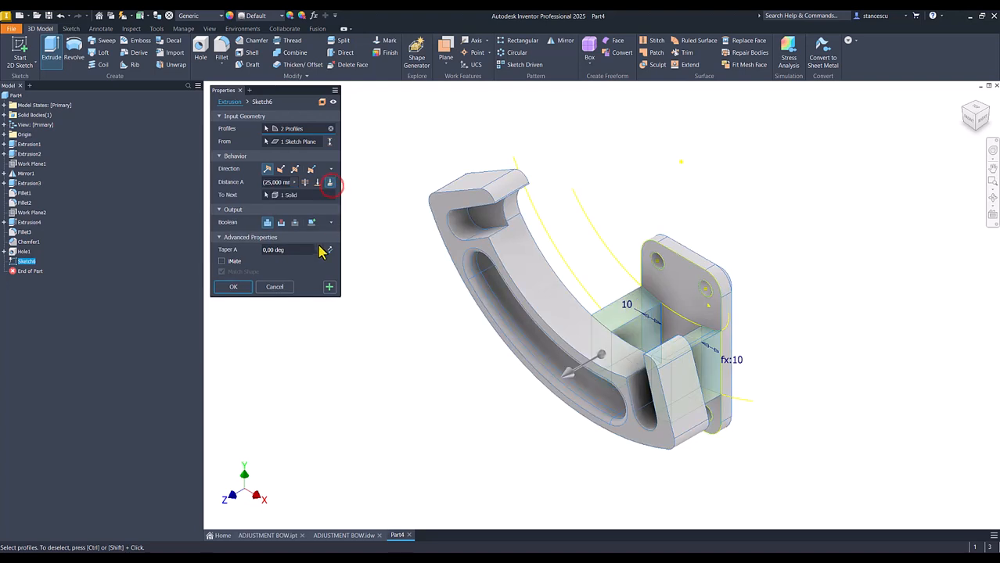
{"action": "left_click", "coordinate": [235, 287]}
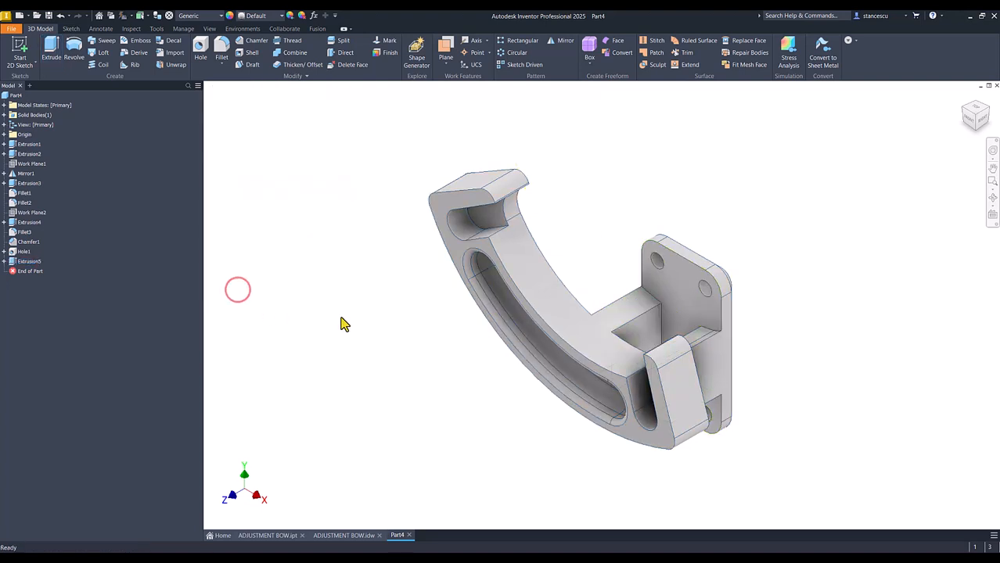
{"action": "middle_click_drag", "start_coordinate": [335, 322], "coordinate": [334, 333], "text": "shift"}
{"action": "key", "text": "F6"}
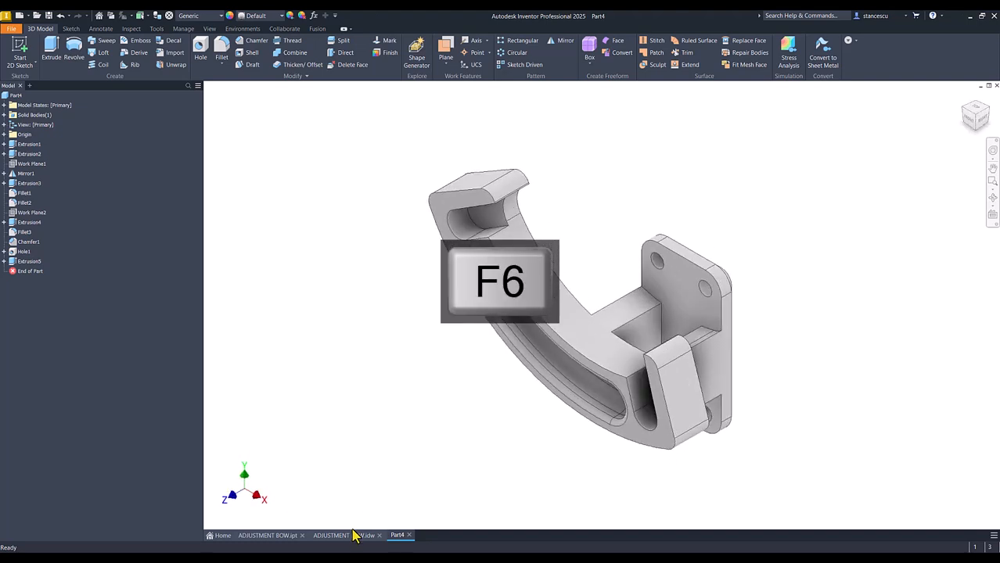
- Check the drawing and fillet the four inner corner edges of the opening between the two ribs with a 5 mm radius
{"action": "left_click", "coordinate": [353, 535]}
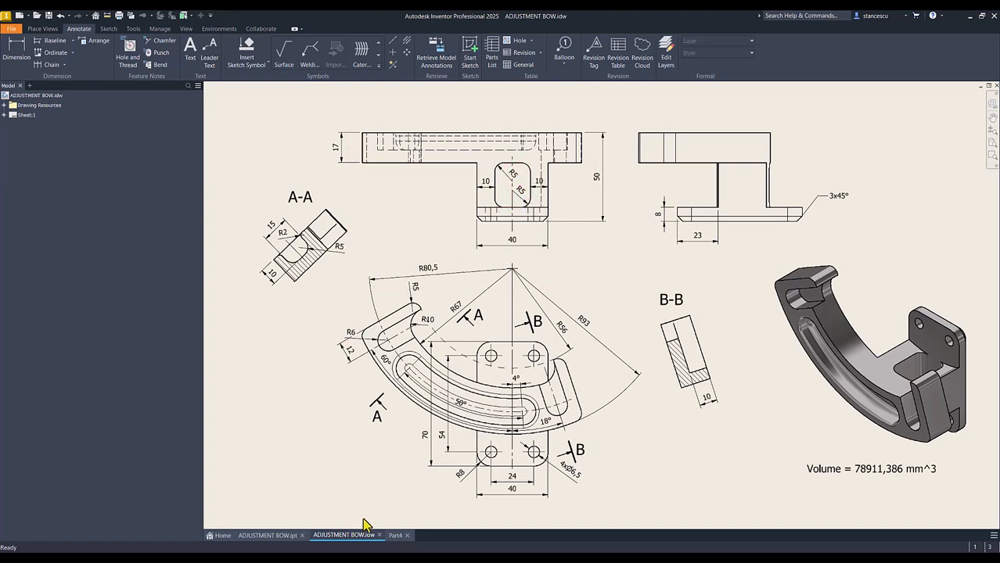
{"action": "left_click", "coordinate": [396, 535]}
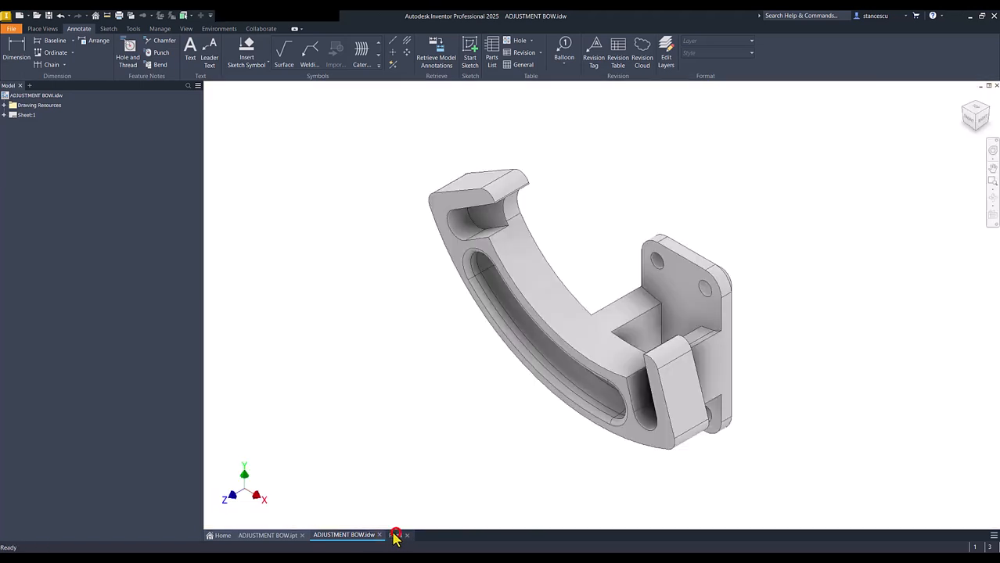
{"action": "scroll", "coordinate": [669, 337], "scroll_direction": "up", "scroll_amount": 2}
{"action": "left_click", "coordinate": [673, 322]}
{"action": "left_click", "coordinate": [685, 313]}
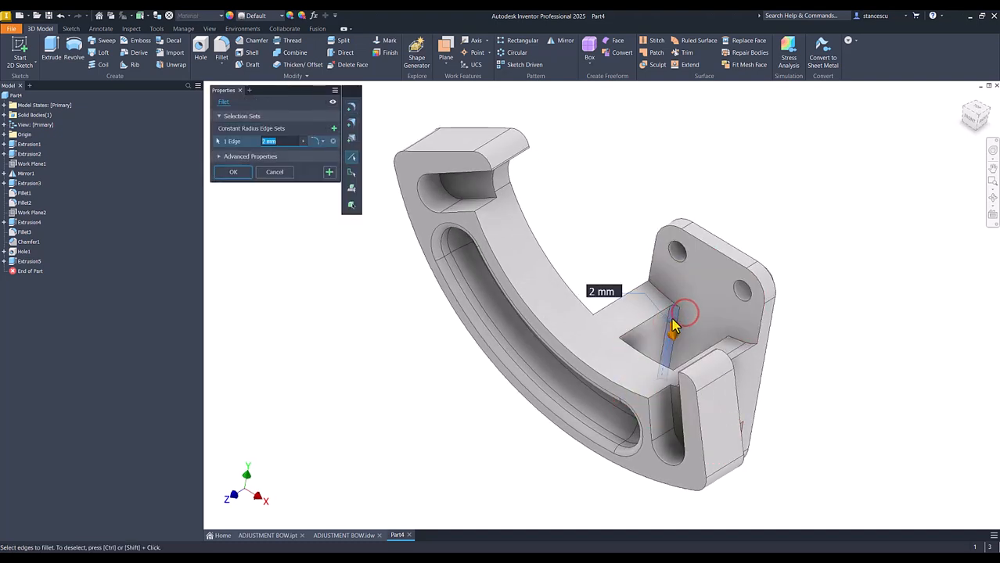
{"action": "type", "text": "5"}
{"action": "mouse_move", "coordinate": [672, 321]}
{"action": "middle_mouse_down", "text": "shift"}
{"action": "mouse_move", "coordinate": [739, 368]}
{"action": "mouse_move", "coordinate": [699, 402]}
{"action": "mouse_move", "coordinate": [701, 364]}
{"action": "mouse_move", "coordinate": [665, 353]}
{"action": "mouse_move", "coordinate": [662, 335]}
{"action": "middle_mouse_up", "text": "shift"}
{"action": "left_click", "coordinate": [724, 348]}
{"action": "left_click", "coordinate": [700, 362]}
{"action": "left_click", "coordinate": [651, 333]}
{"action": "middle_click_drag", "start_coordinate": [548, 309], "coordinate": [498, 270], "text": "shift"}
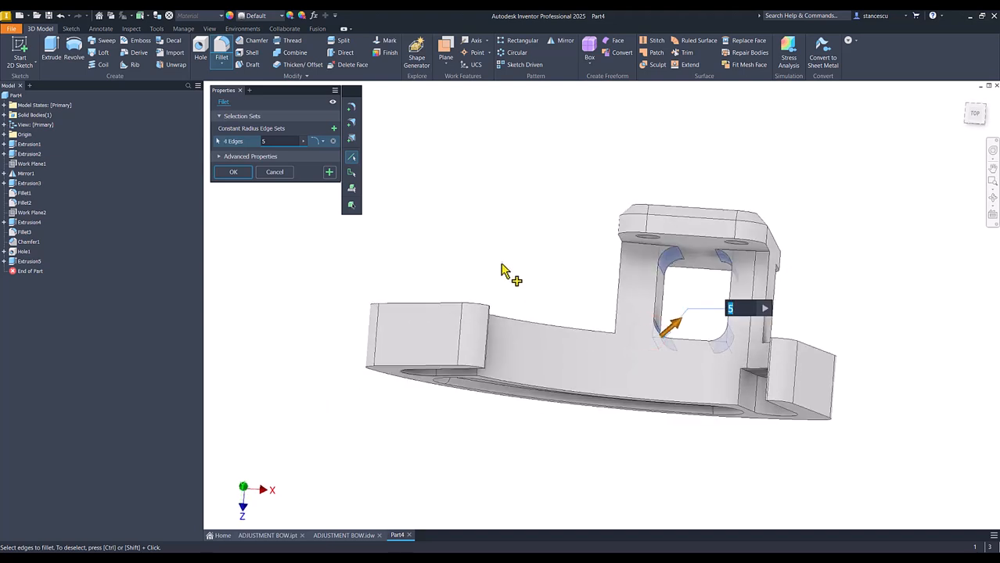
{"action": "left_click", "coordinate": [233, 174]}
{"action": "key", "text": "F6"}
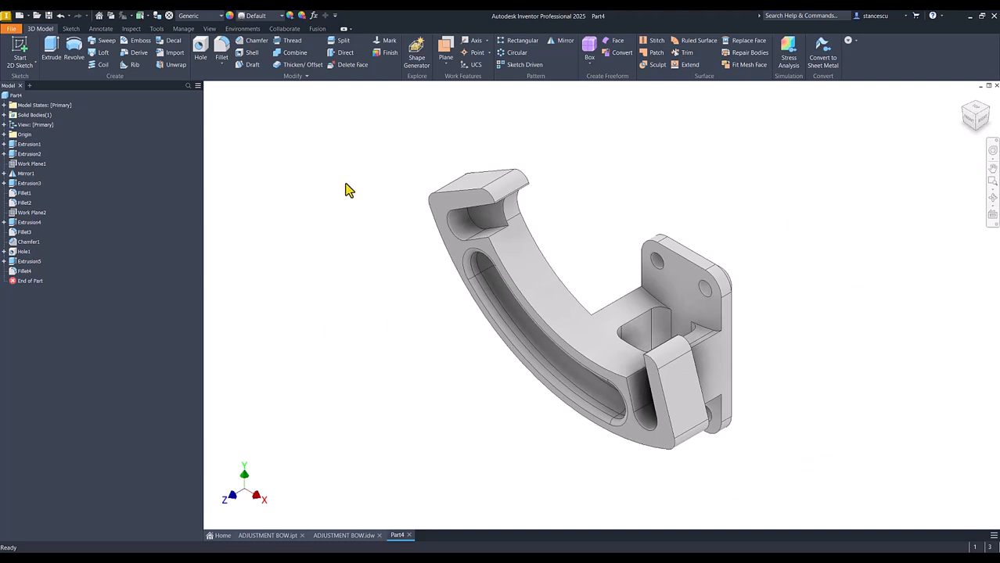
- Update the part's physical properties in iProperties and copy the calculated volume value
{"action": "left_click", "coordinate": [8, 96]}
{"action": "right_click", "coordinate": [9, 96]}
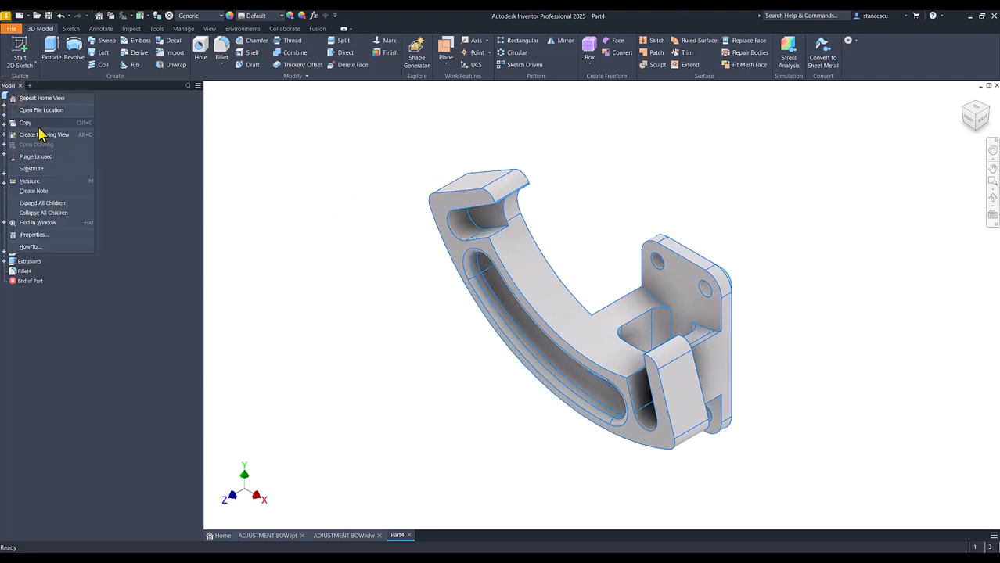
{"action": "left_click", "coordinate": [36, 235]}
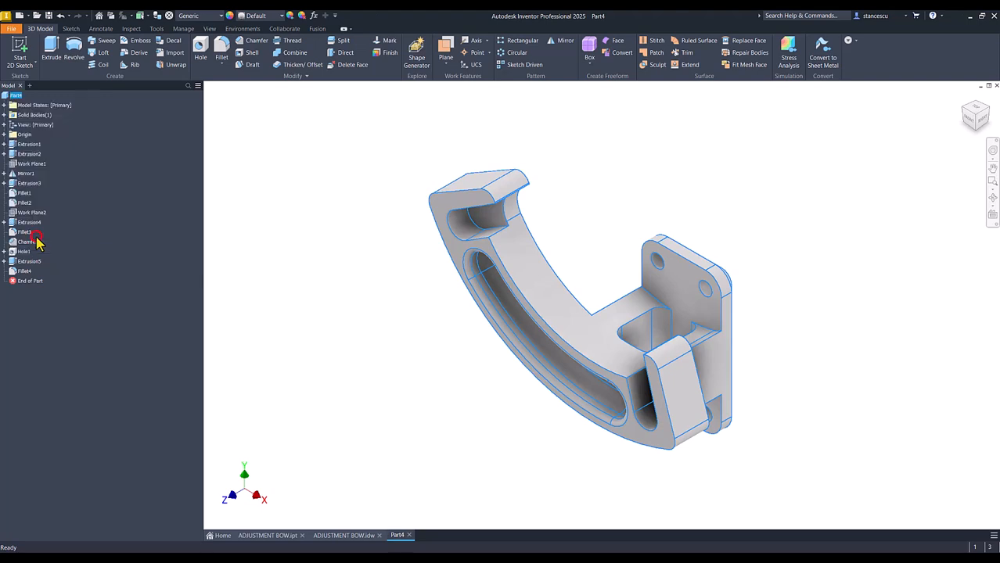
{"action": "left_click", "coordinate": [526, 148]}
{"action": "left_click", "coordinate": [578, 171]}
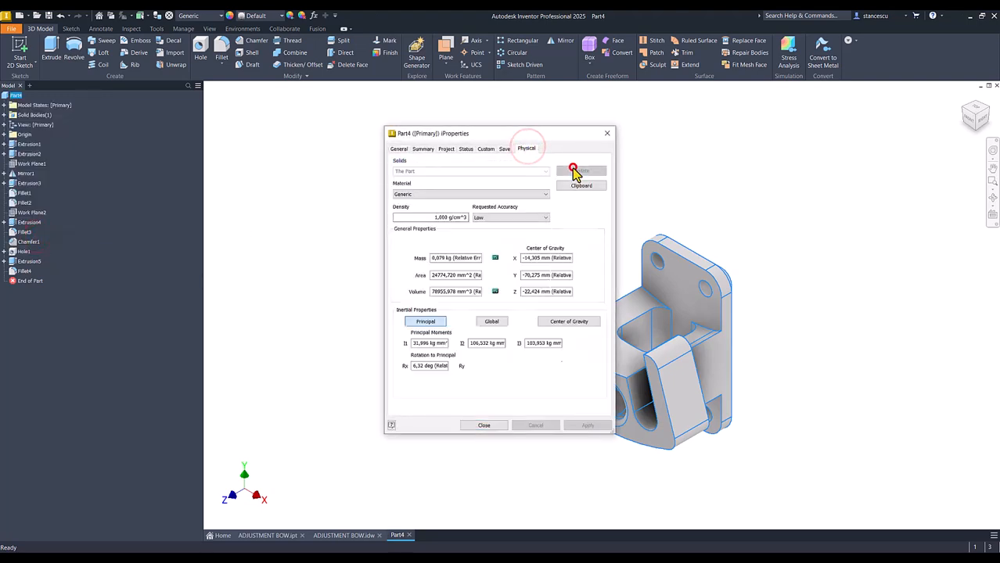
{"action": "triple_click", "coordinate": [472, 292]}
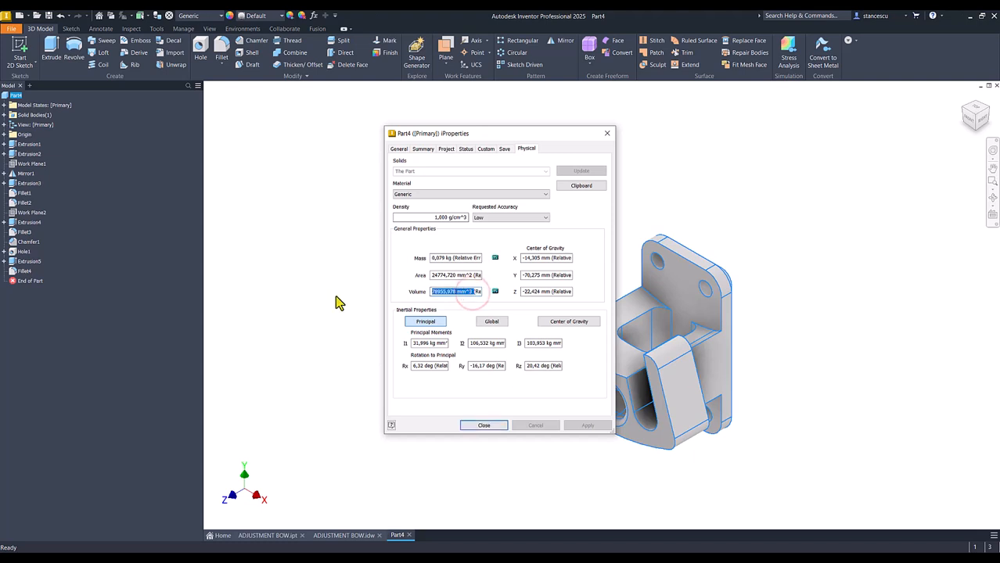
{"action": "key", "text": "ctrl+c"}
{"action": "left_click", "coordinate": [479, 427]}
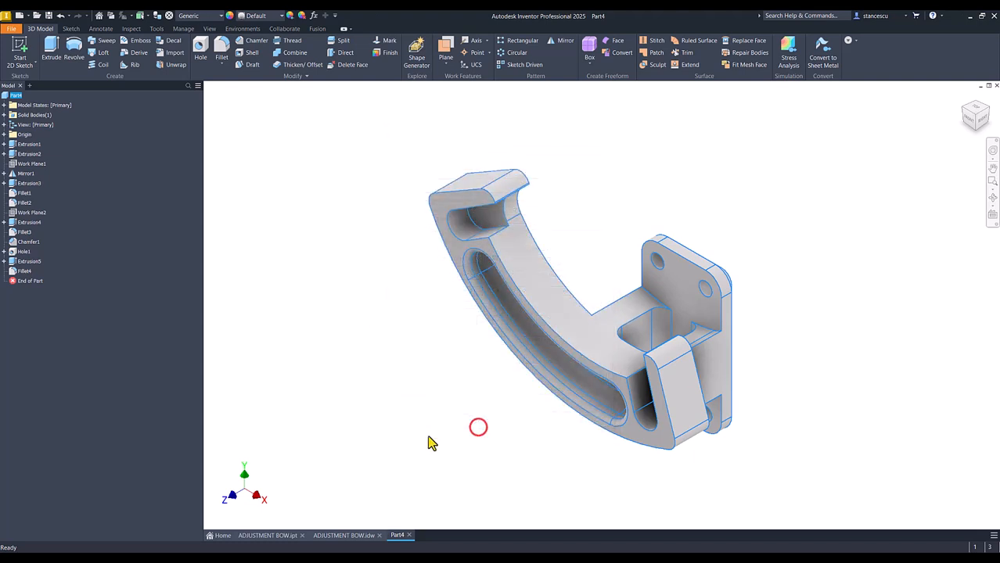
- Open the volume note on the ADJUSTMENT BOW.idw drawing for editing and paste the copied volume on a new line
{"action": "left_click", "coordinate": [347, 536]}
{"action": "left_click", "coordinate": [872, 468]}
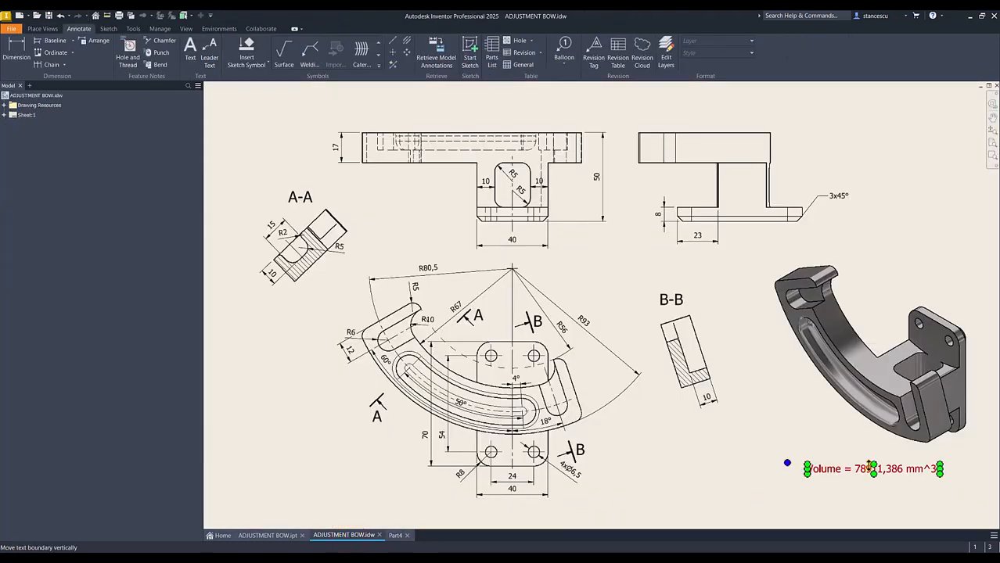
{"action": "double_click", "coordinate": [864, 470]}
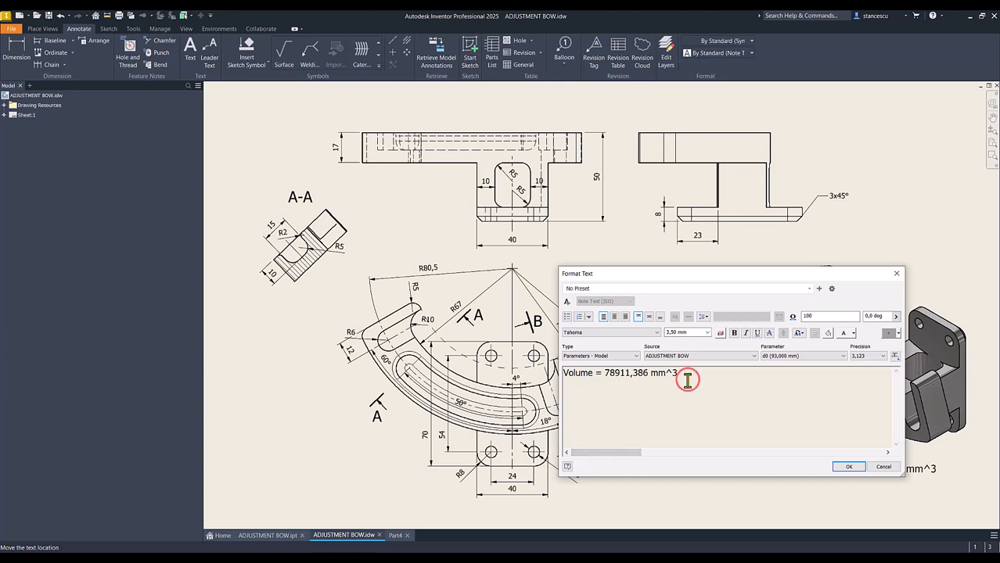
{"action": "key", "text": "Return"}
{"action": "key", "text": "ctrl+v"}
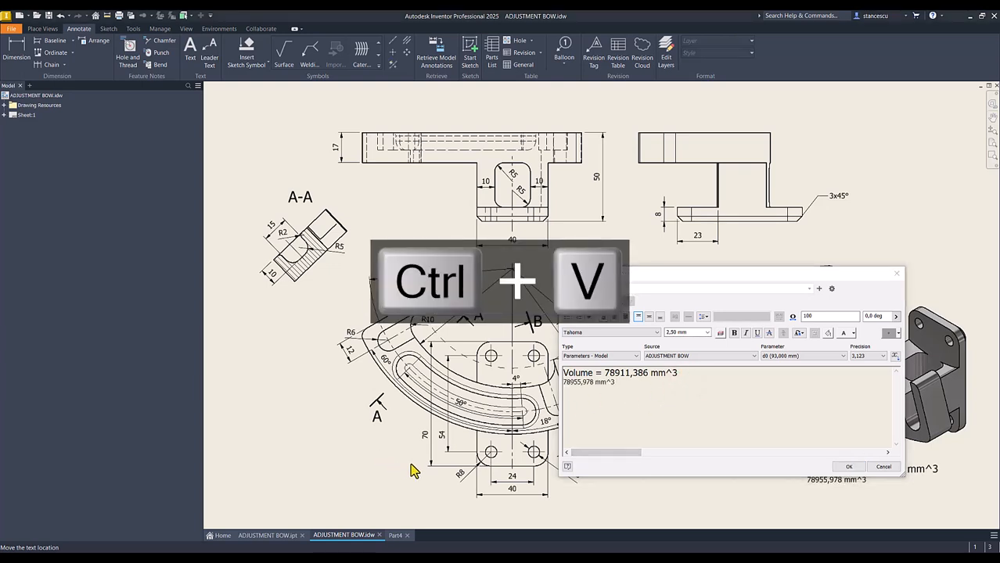
- Set the text height of the pasted volume line to 3,50 mm
{"action": "left_click", "coordinate": [613, 381]}
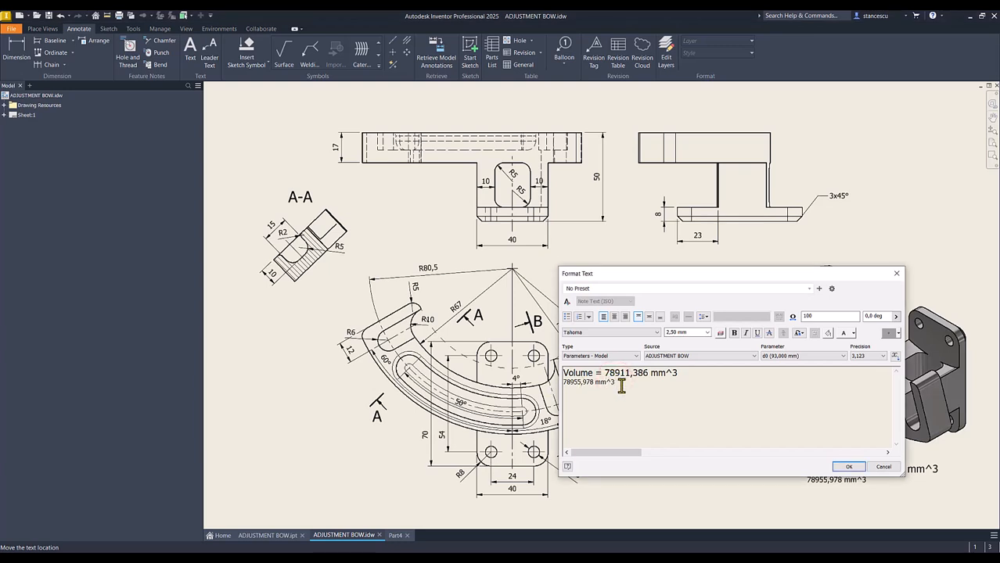
{"action": "key", "text": "shift+Home"}
{"action": "left_click", "coordinate": [706, 332]}
{"action": "left_click", "coordinate": [683, 353]}
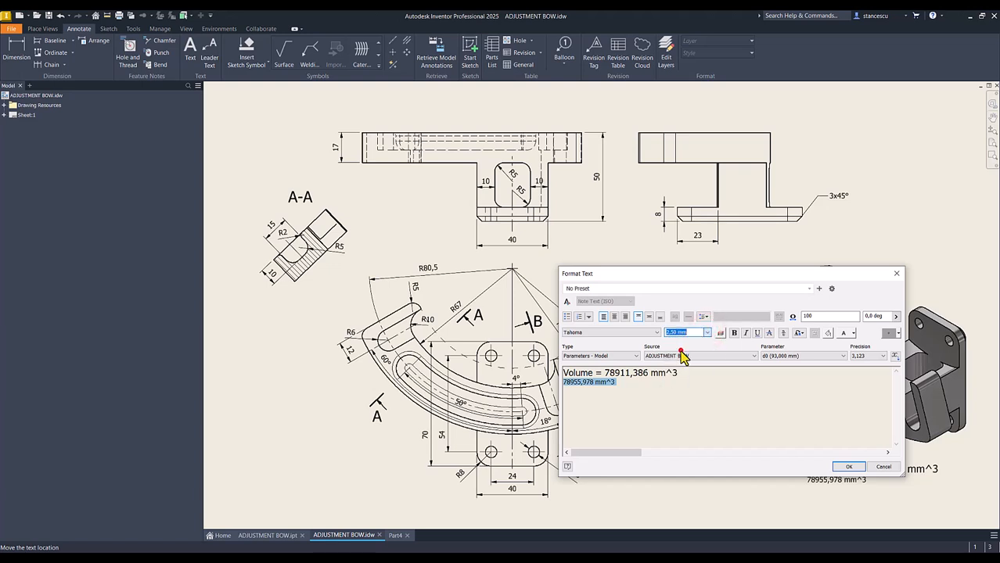
{"action": "left_click", "coordinate": [576, 393]}
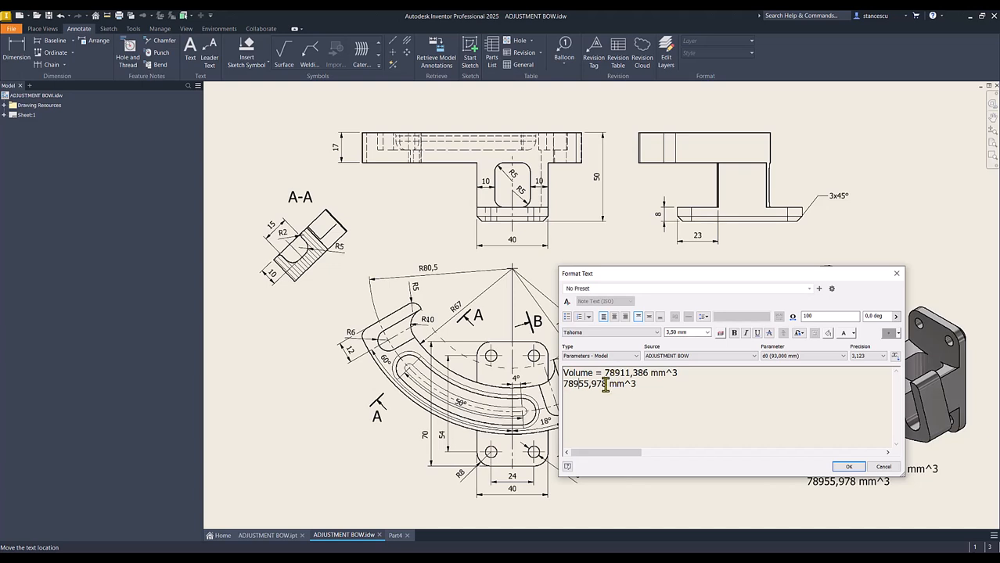
- Delete the old volume value and join the lines so the note reads "Volume = 78955,978 mm^3"
{"action": "left_click_drag", "start_coordinate": [604, 373], "coordinate": [699, 375]}
{"action": "key", "text": "Delete"}
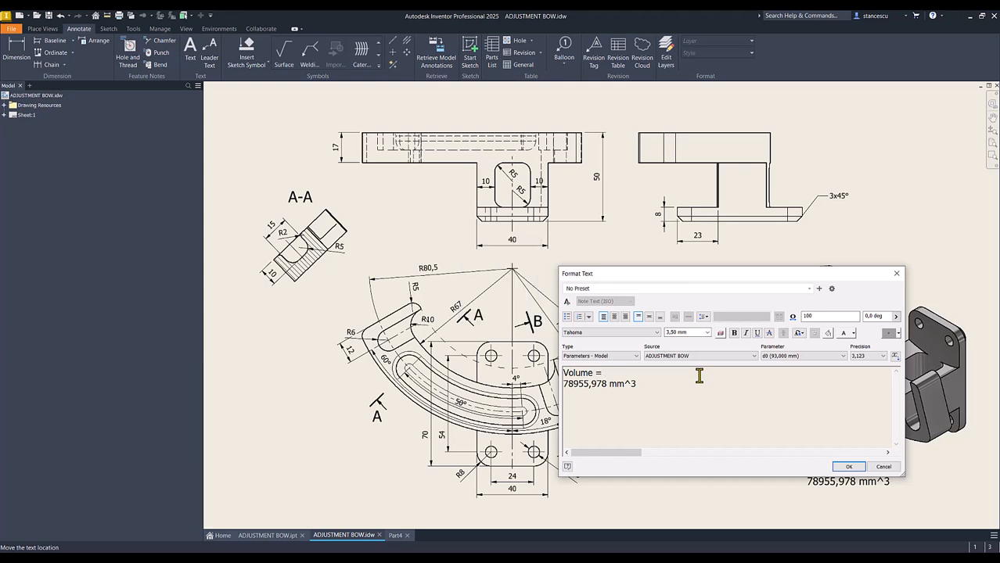
{"action": "key", "text": "Delete"}
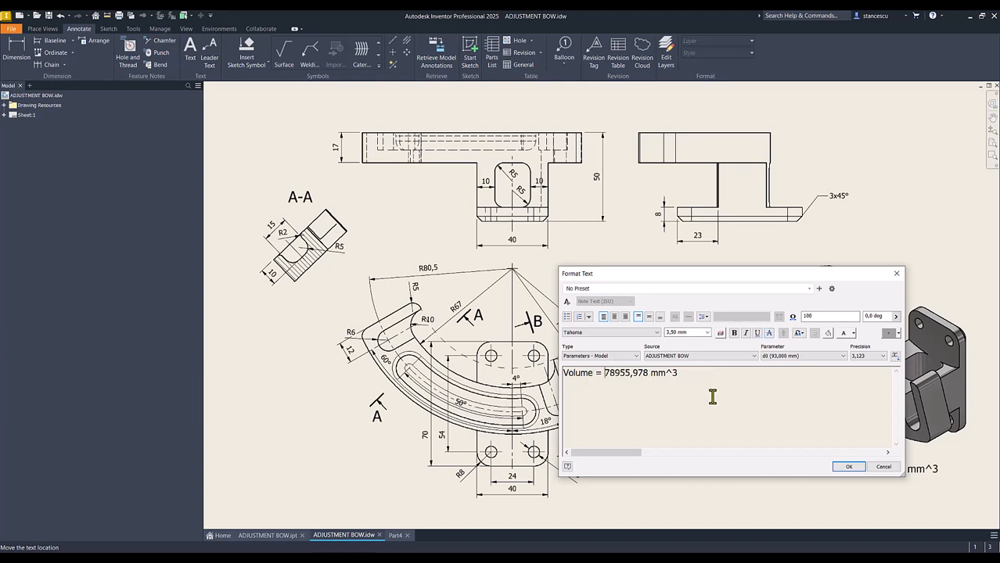
{"action": "left_click", "coordinate": [849, 467]}
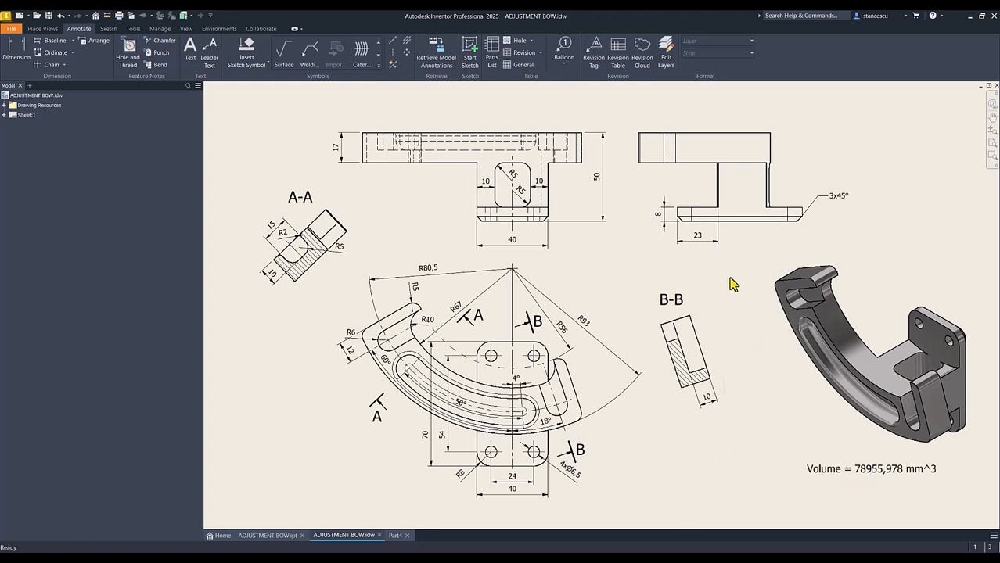
- Return to the Part4 model and assign it the material Steel, Carbon
{"action": "left_click", "coordinate": [397, 537]}
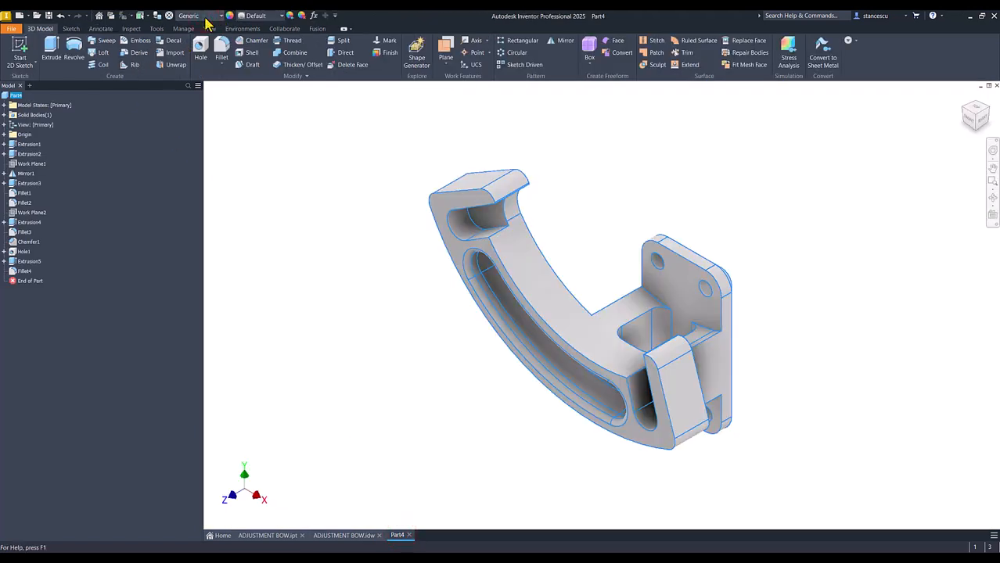
{"action": "left_click", "coordinate": [206, 16]}
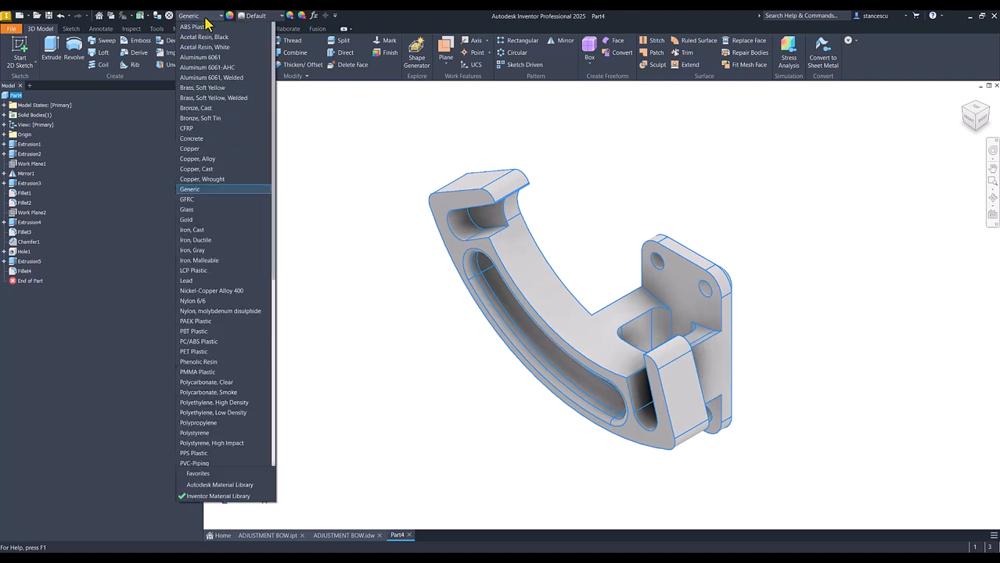
{"action": "scroll", "coordinate": [226, 280], "scroll_direction": "down", "scroll_amount": 7}
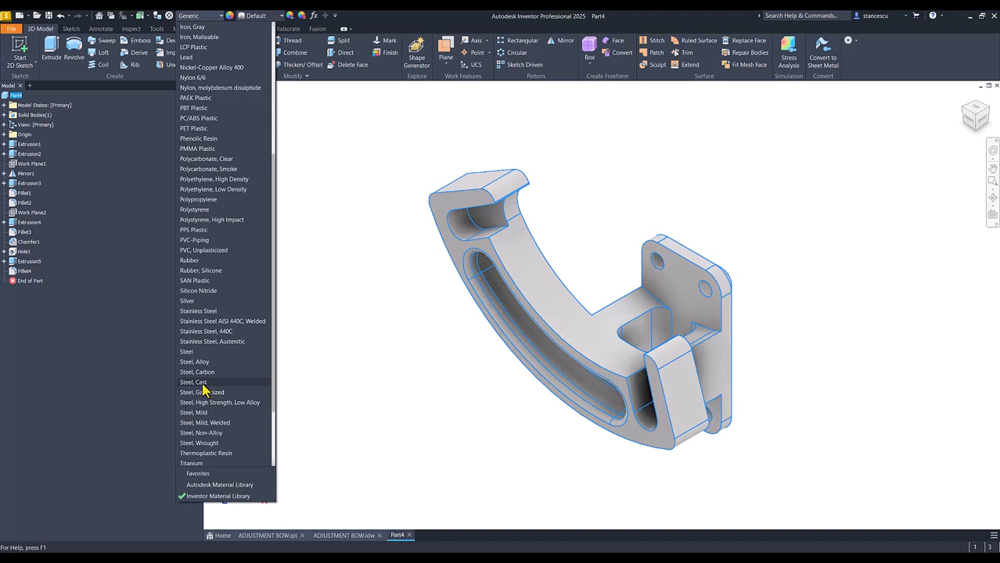
{"action": "left_click", "coordinate": [196, 373]}
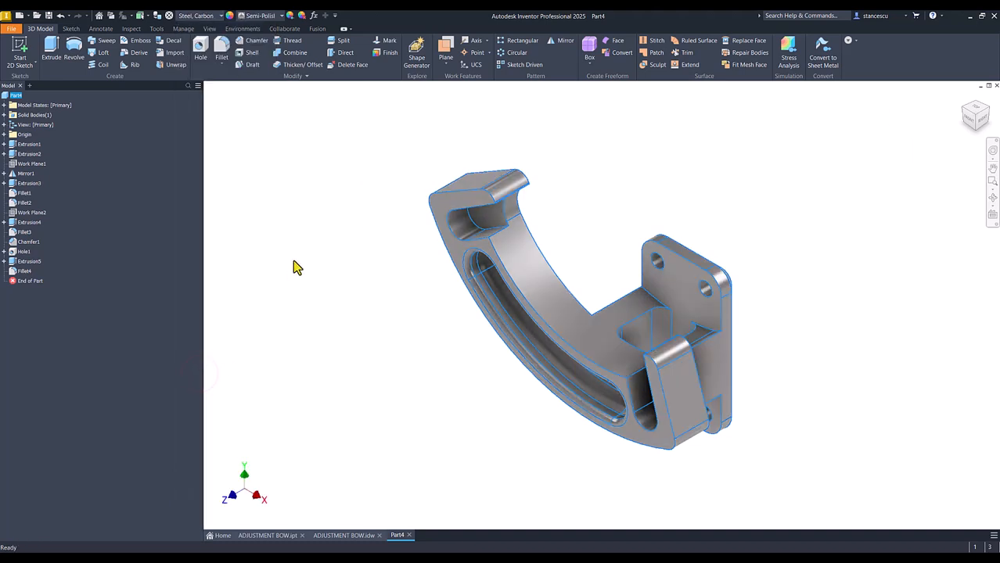
{"action": "left_click", "coordinate": [295, 172]}
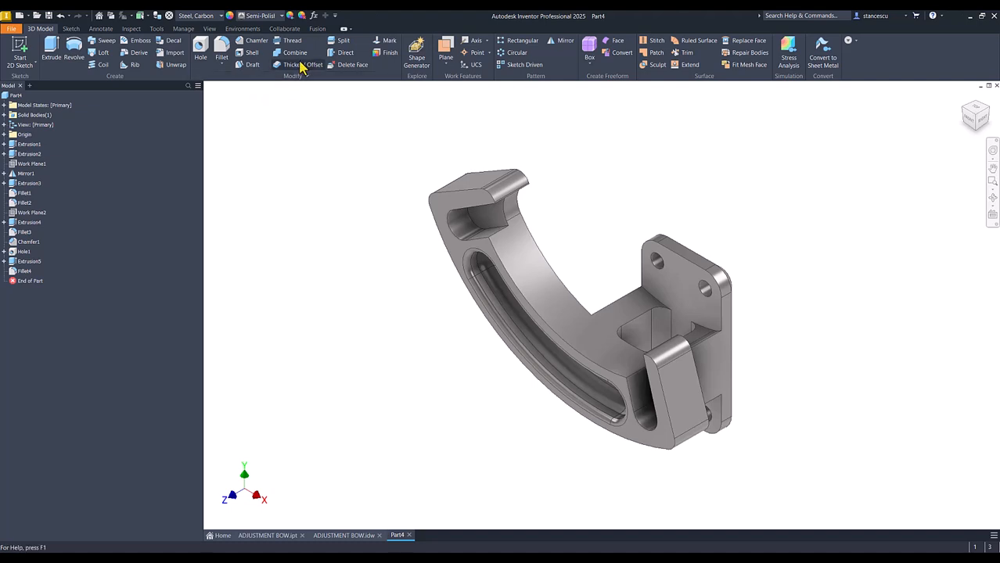
- Change the view's lighting style to Default Lights
{"action": "left_click", "coordinate": [210, 29]}
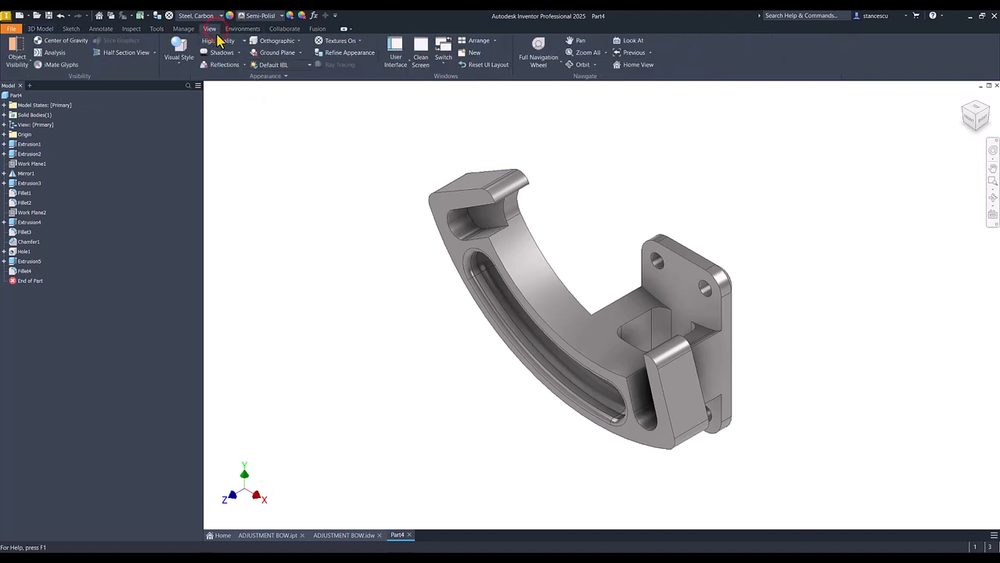
{"action": "left_click", "coordinate": [285, 67]}
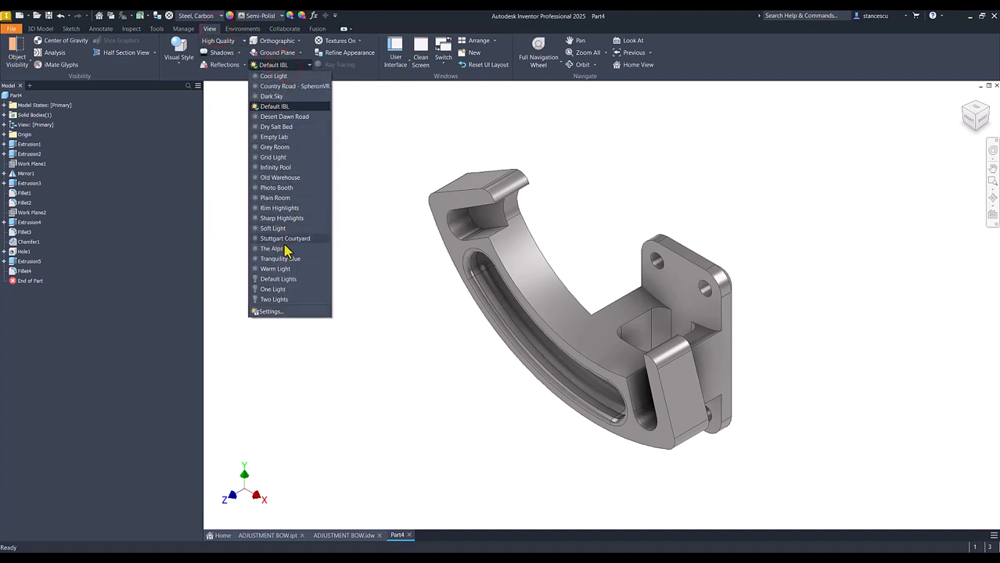
{"action": "left_click", "coordinate": [286, 280]}
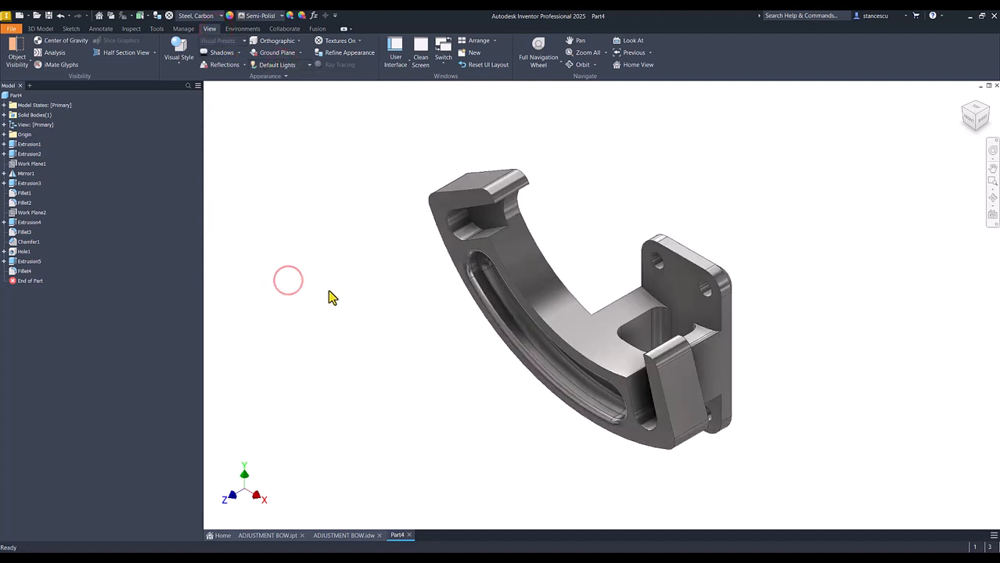